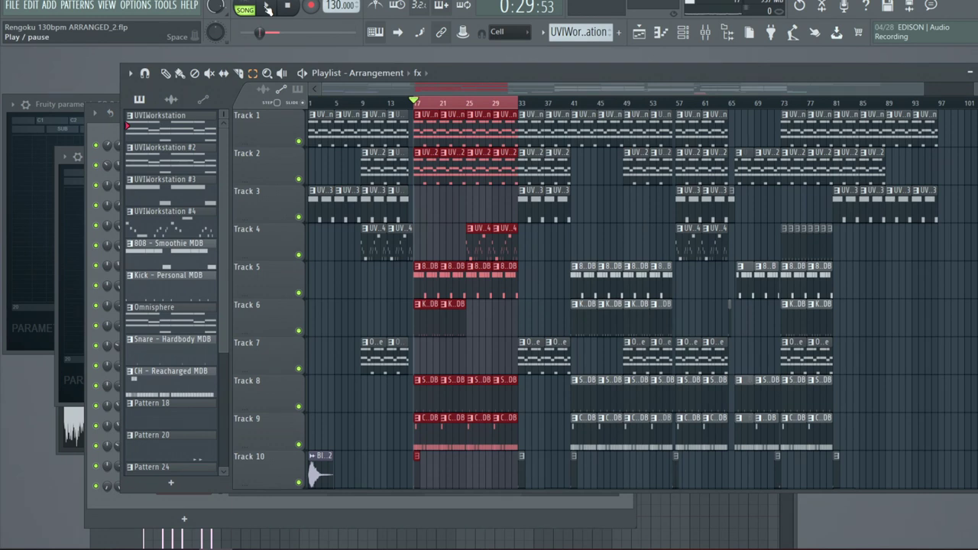
# Step: Play back the selected playlist section from bar 17 and take a look at the channel rack
pyautogui.click(267, 7)
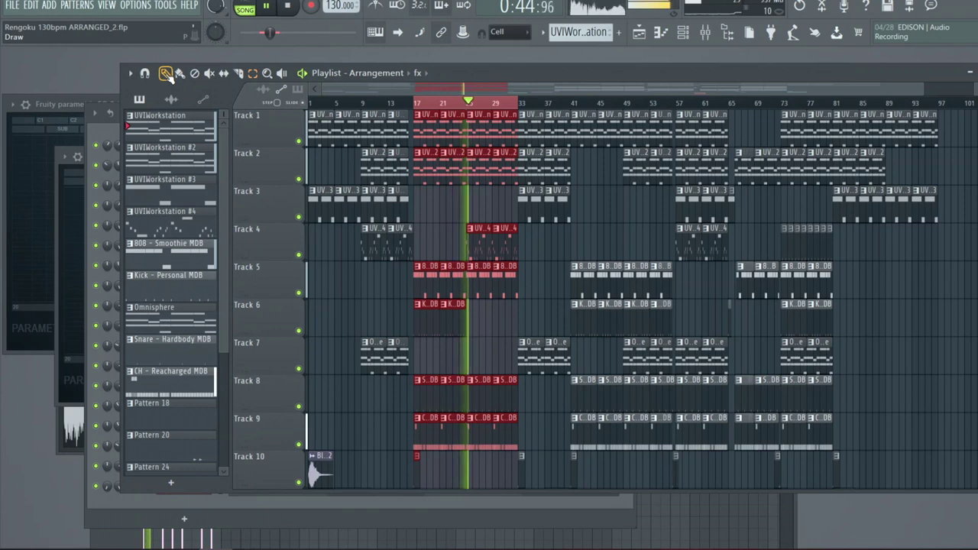
pyautogui.click(290, 7)
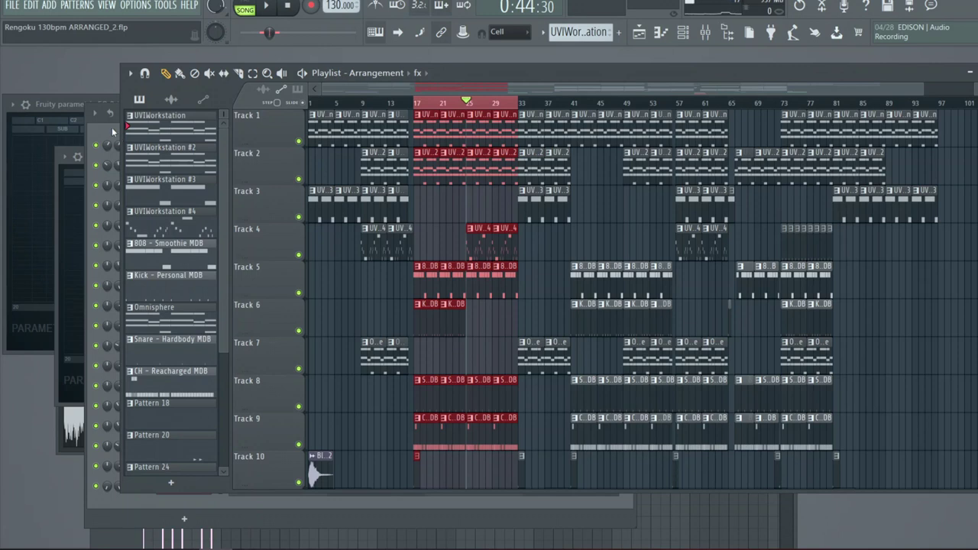
pyautogui.click(112, 132)
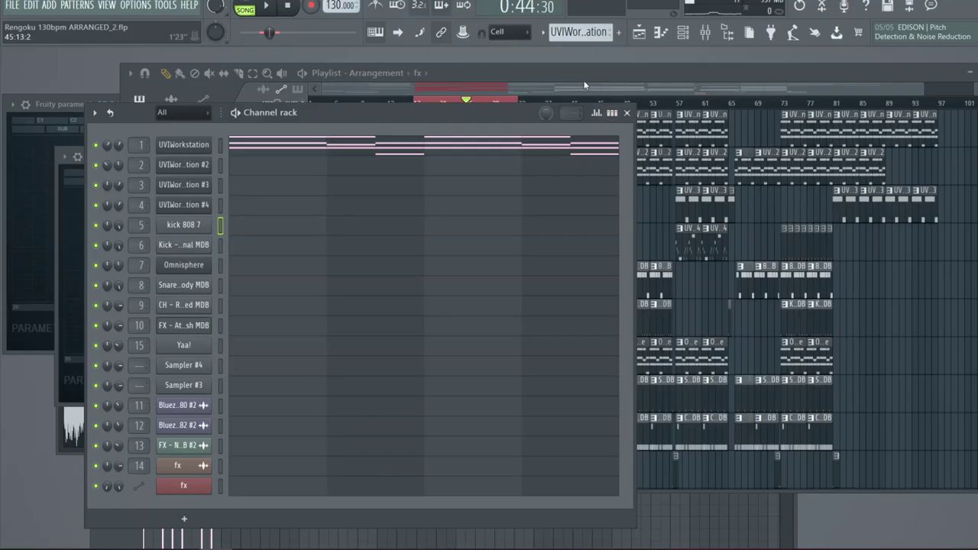
pyautogui.click(584, 80)
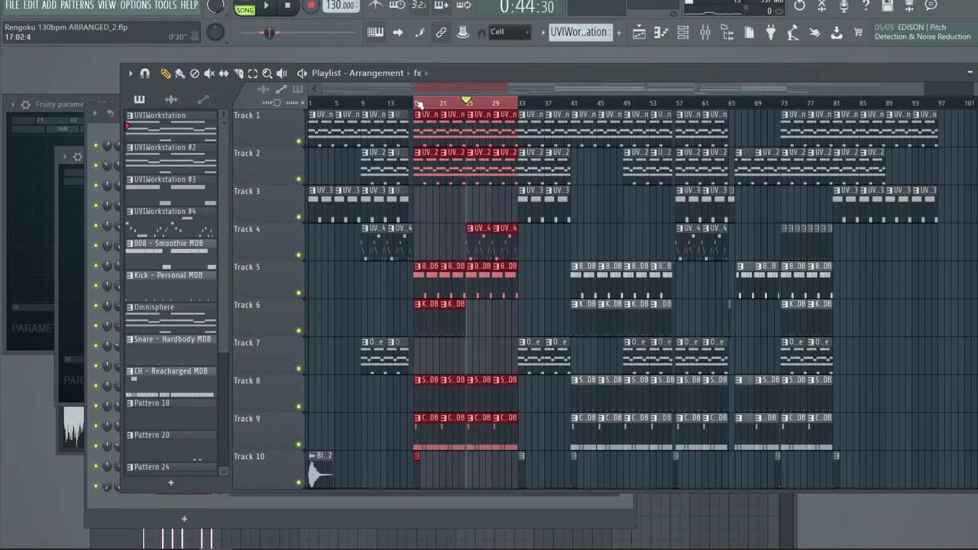
# Step: Play the arrangement from about bar 21 and select the playlist clips from bar 17 to bar 32 across all tracks
pyautogui.click(454, 107)
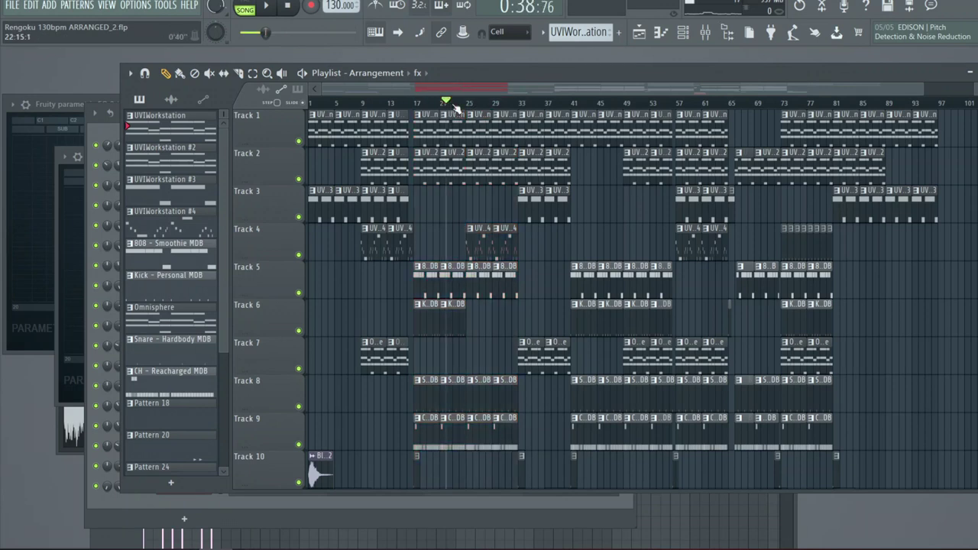
pyautogui.press('space')
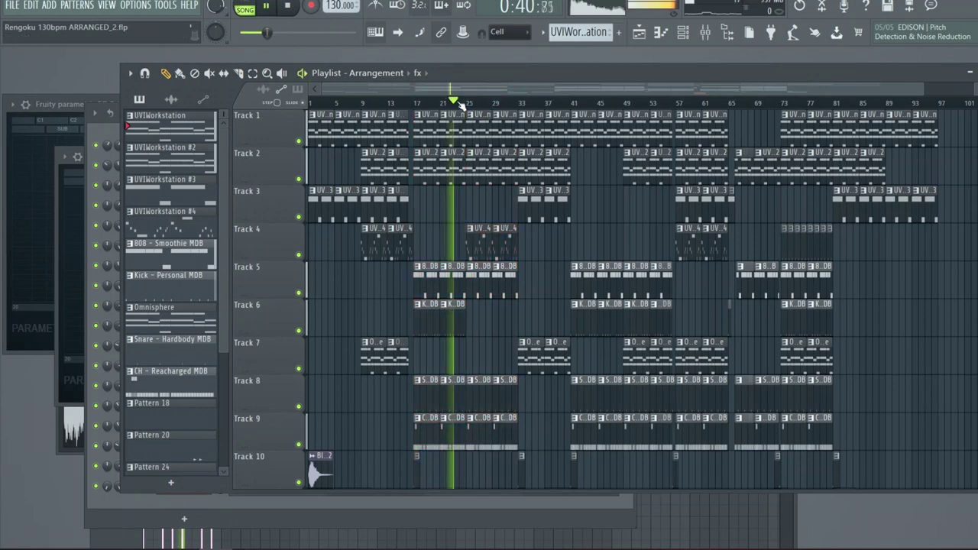
pyautogui.press('e')
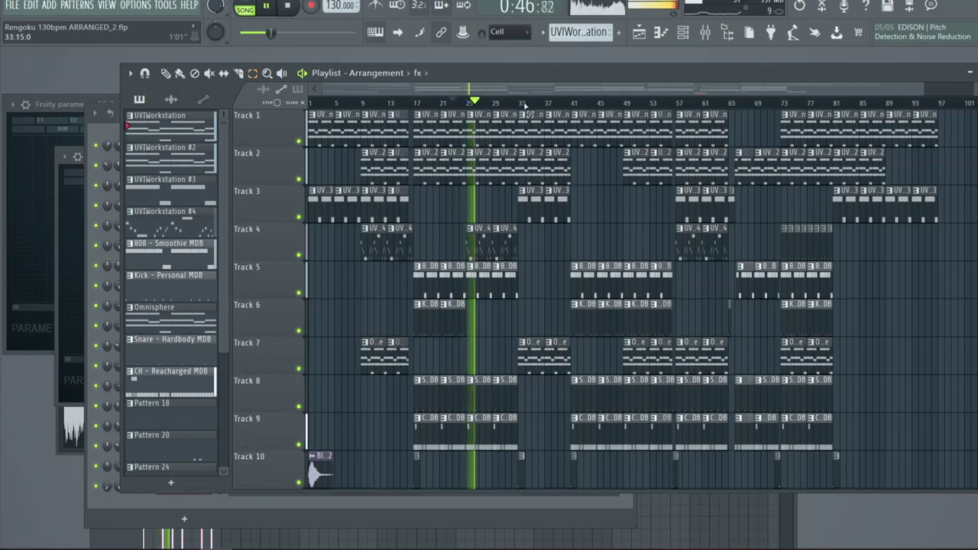
pyautogui.press('space')
pyautogui.moveTo(520, 104); pyautogui.dragTo(413, 103)
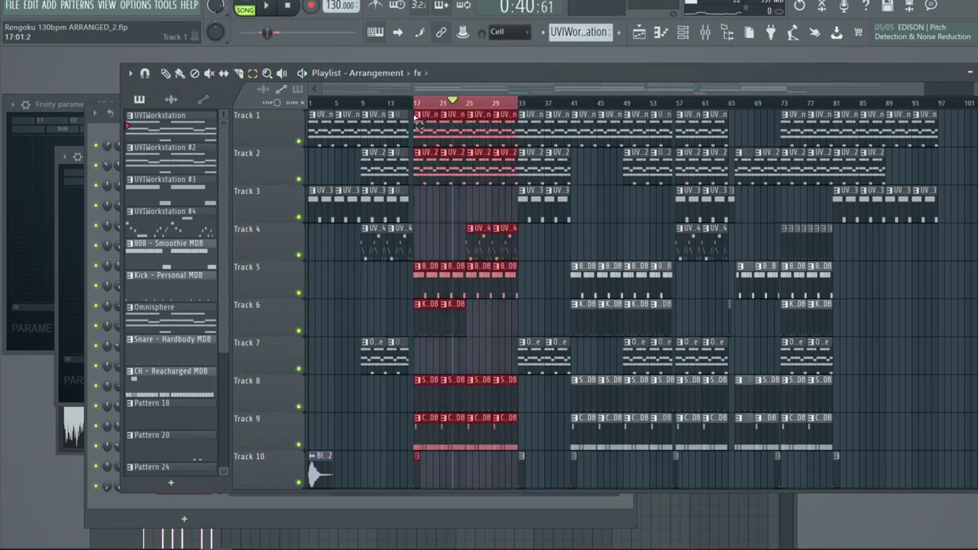
# Step: Select channels 1 to 10 in the channel rack, from UVIWorkstation to the FX crash
pyautogui.press('F9')
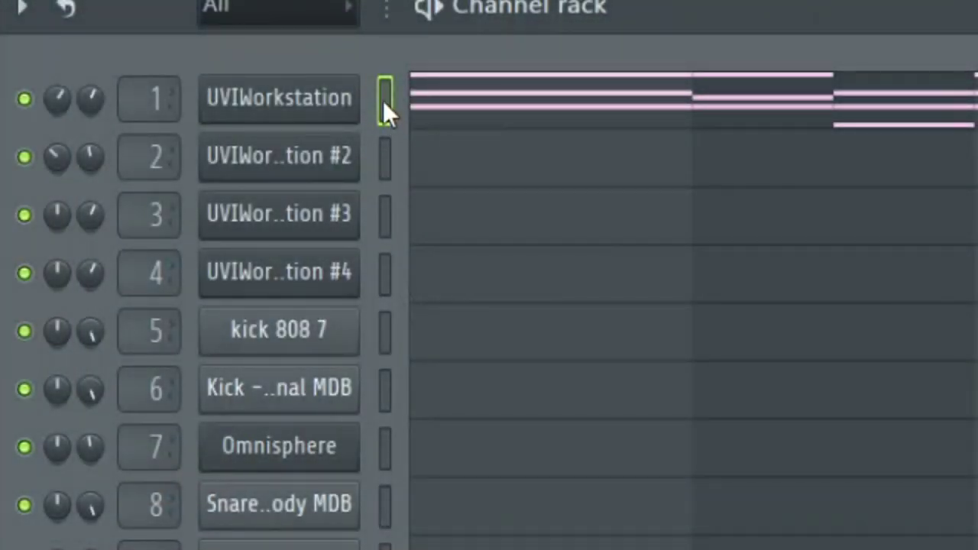
pyautogui.rightClick(384, 100)
pyautogui.rightClick(384, 100)
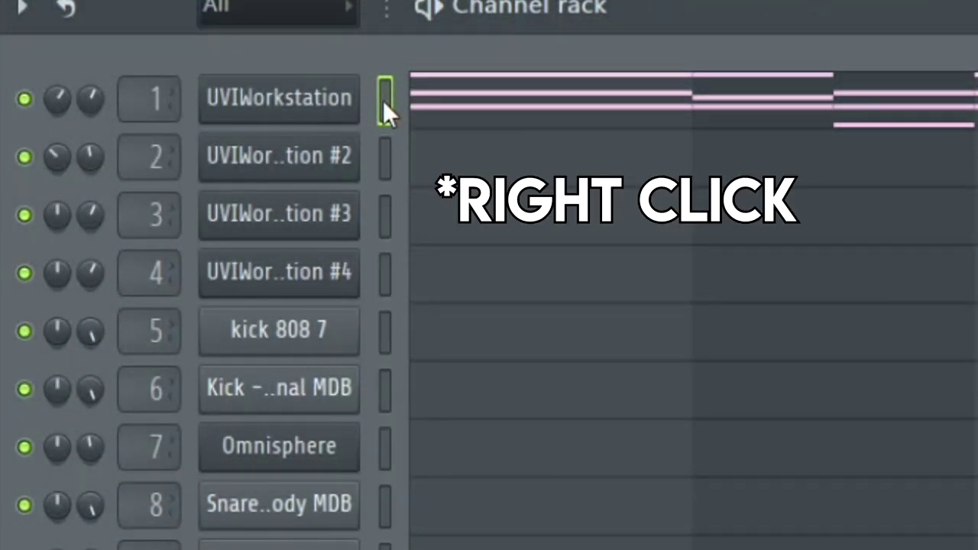
pyautogui.moveTo(383, 100); pyautogui.dragTo(366, 547)
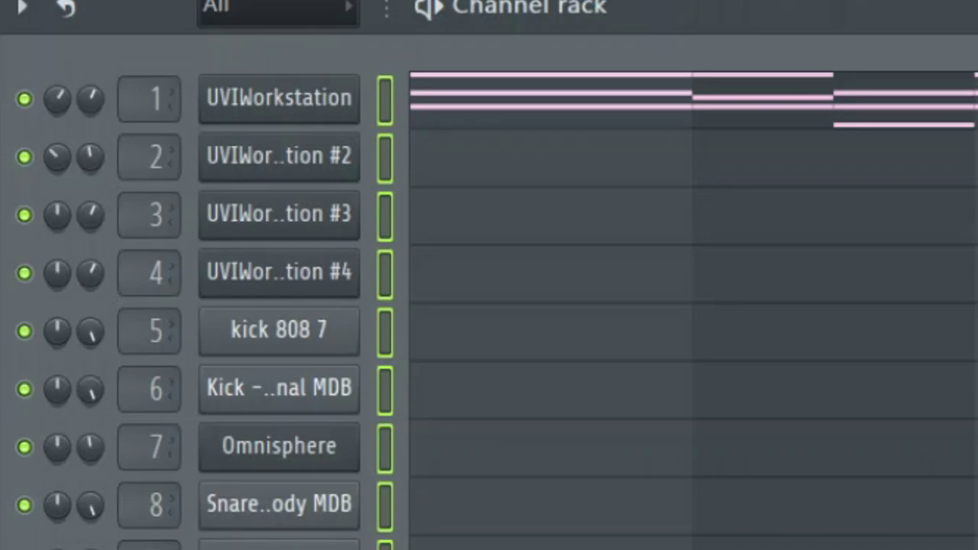
# Step: Open the mixer and examine the option on track 1 that routes the selected channels starting from this track
pyautogui.press('F9')
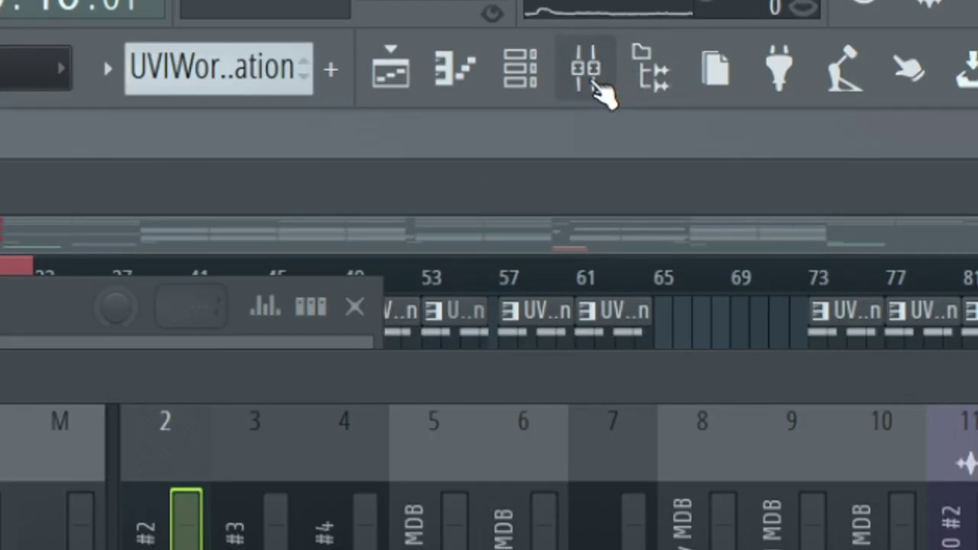
pyautogui.click(706, 34)
pyautogui.click(705, 34)
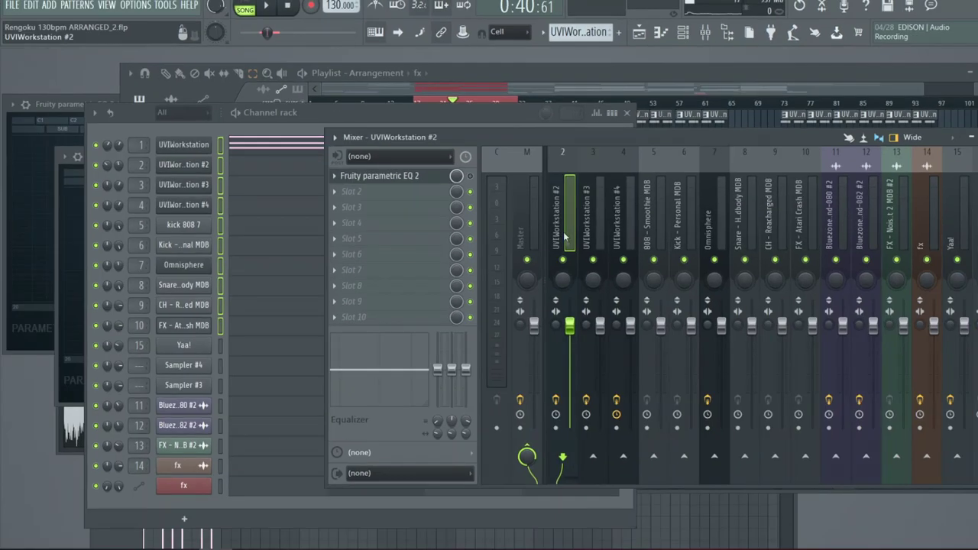
pyautogui.rightClick(566, 233)
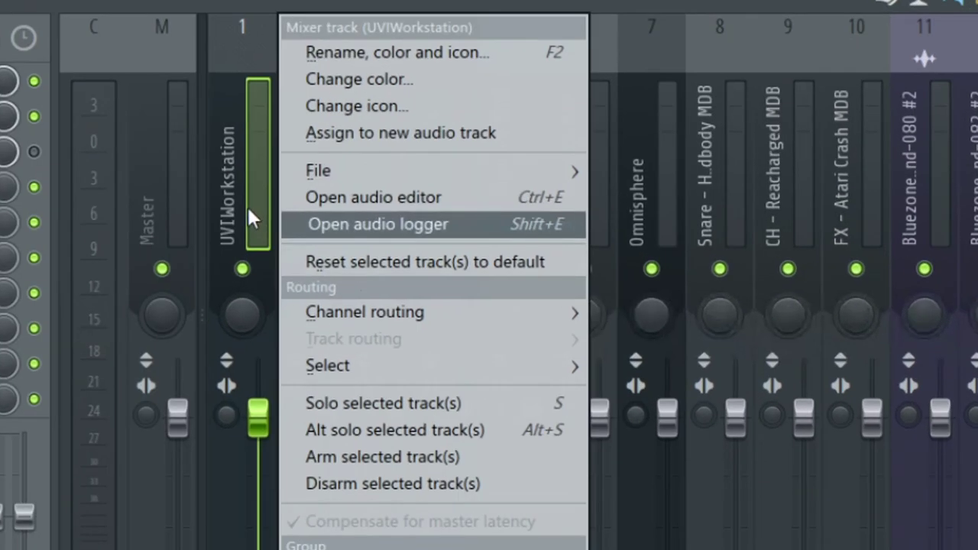
pyautogui.moveTo(609, 276)
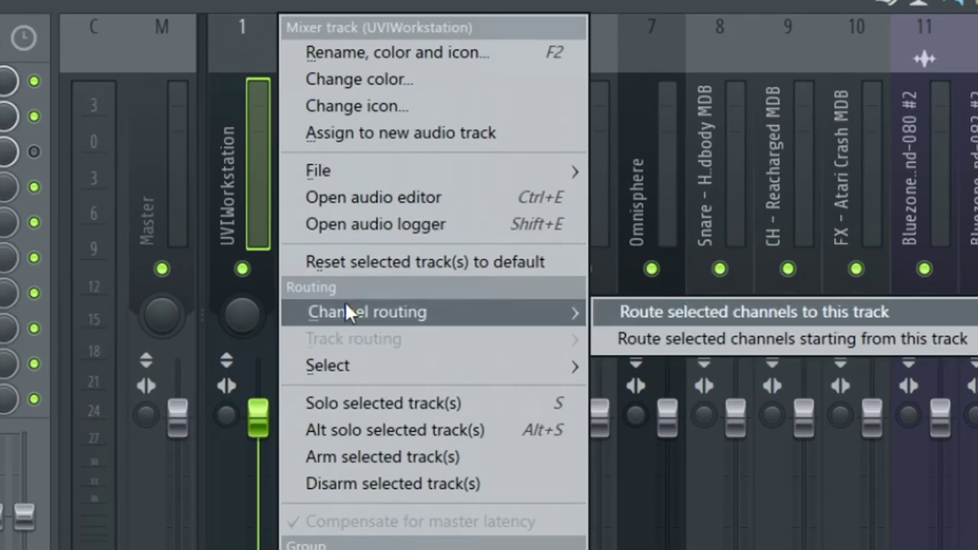
pyautogui.click(663, 337)
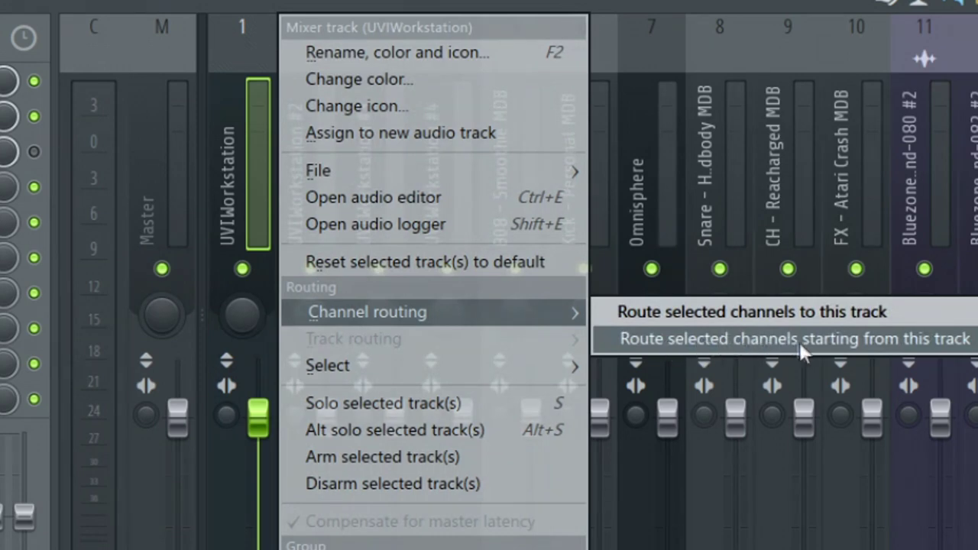
pyautogui.click(811, 190)
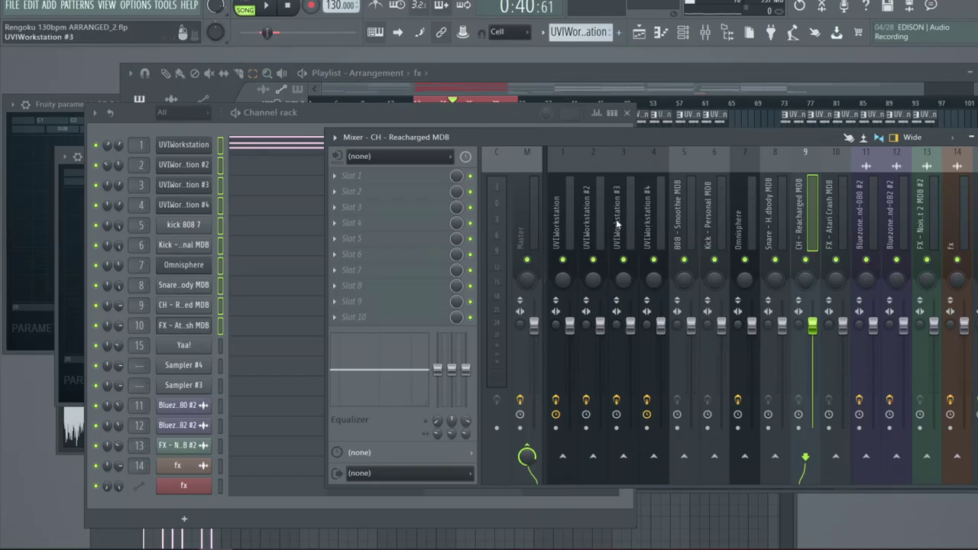
# Step: Select only the snare channel and compare the available channel routing options on the first mixer tracks
pyautogui.rightClick(575, 220)
pyautogui.moveTo(607, 281)
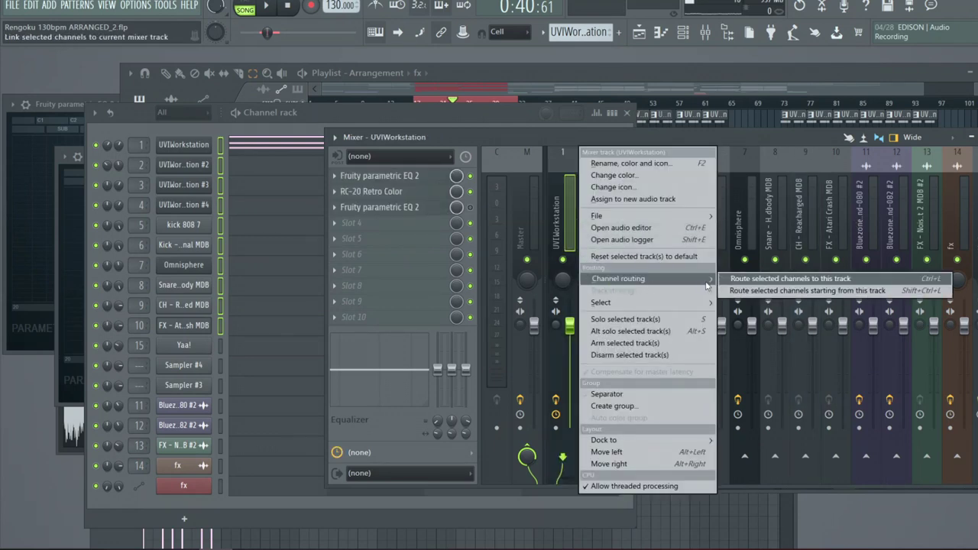
pyautogui.click(219, 297)
pyautogui.click(220, 290)
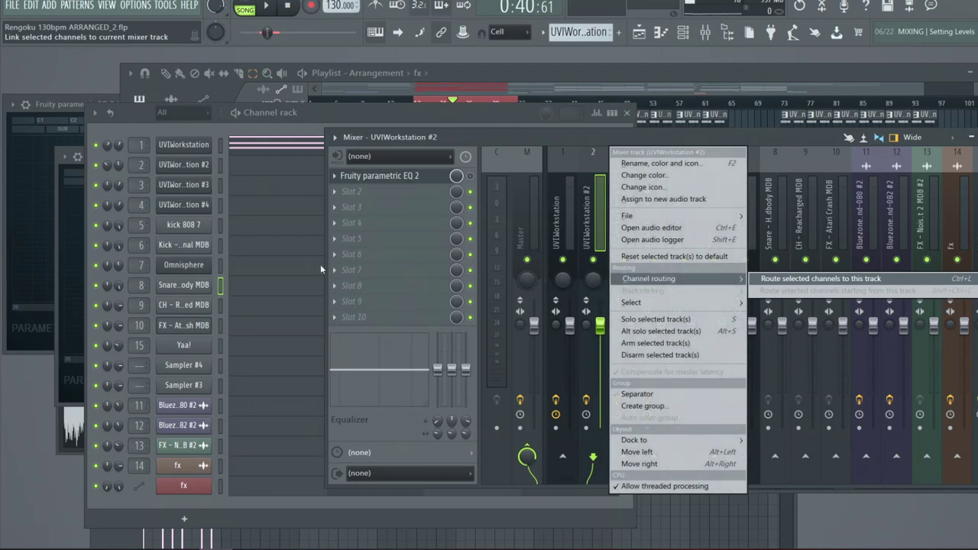
# Step: Select channels UVIWorkstation #2 to #4 and view the channel routing options on mixer track 4
pyautogui.click(228, 193)
pyautogui.click(219, 165)
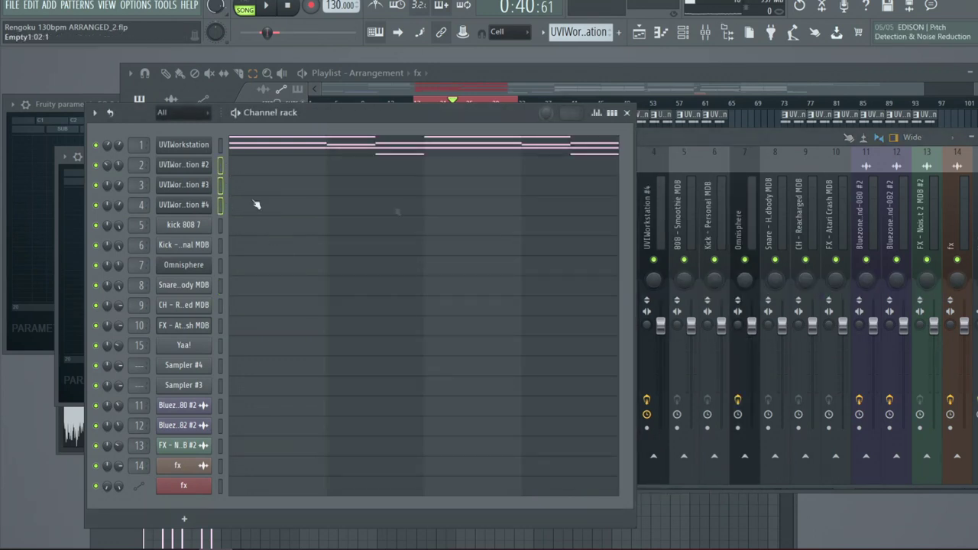
pyautogui.rightClick(674, 223)
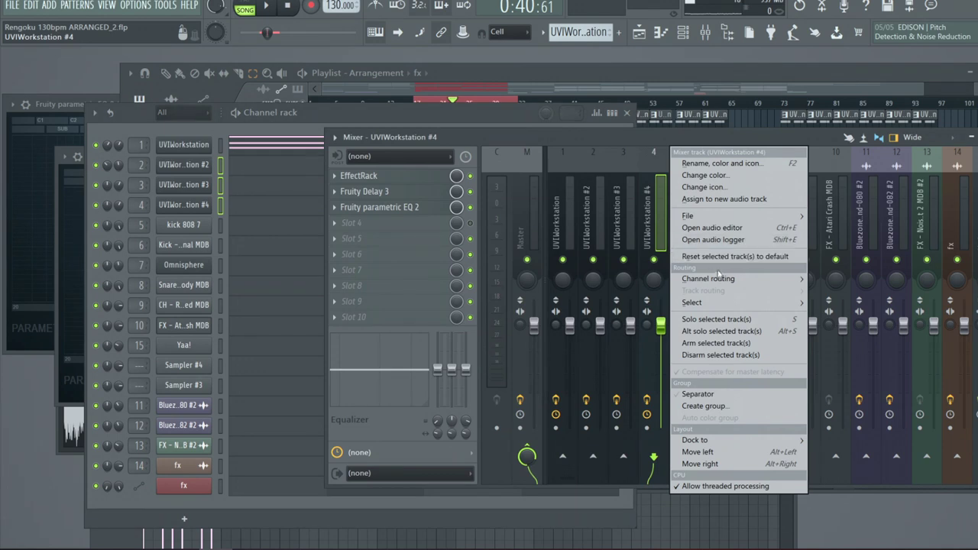
pyautogui.moveTo(718, 276)
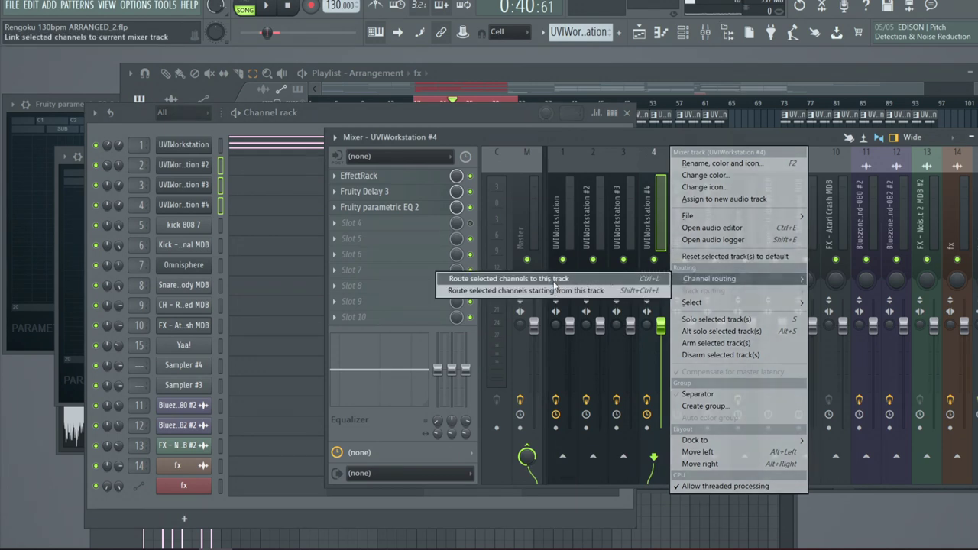
pyautogui.click(558, 136)
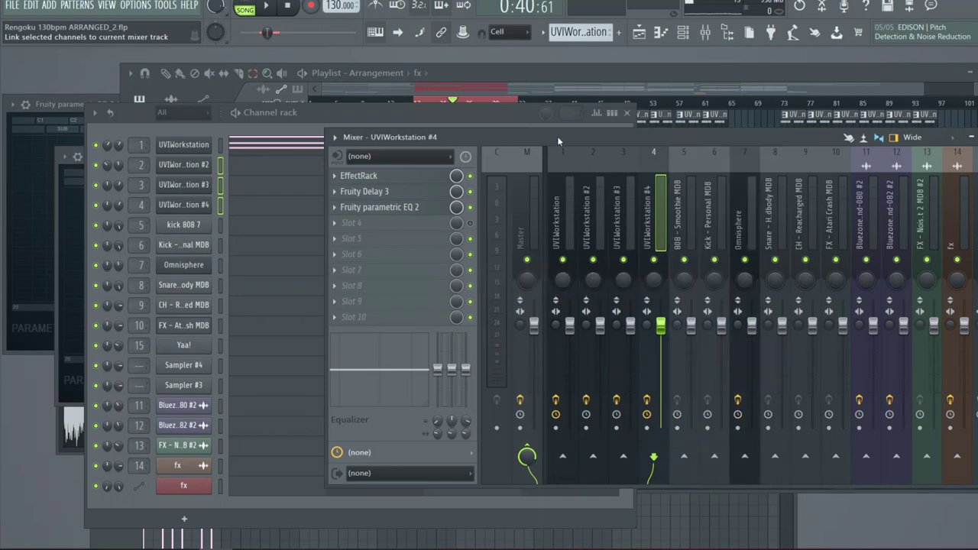
# Step: Reposition the mixer window so all its tracks fit on screen and place it in front of the playlist
pyautogui.moveTo(558, 136); pyautogui.dragTo(512, 120)
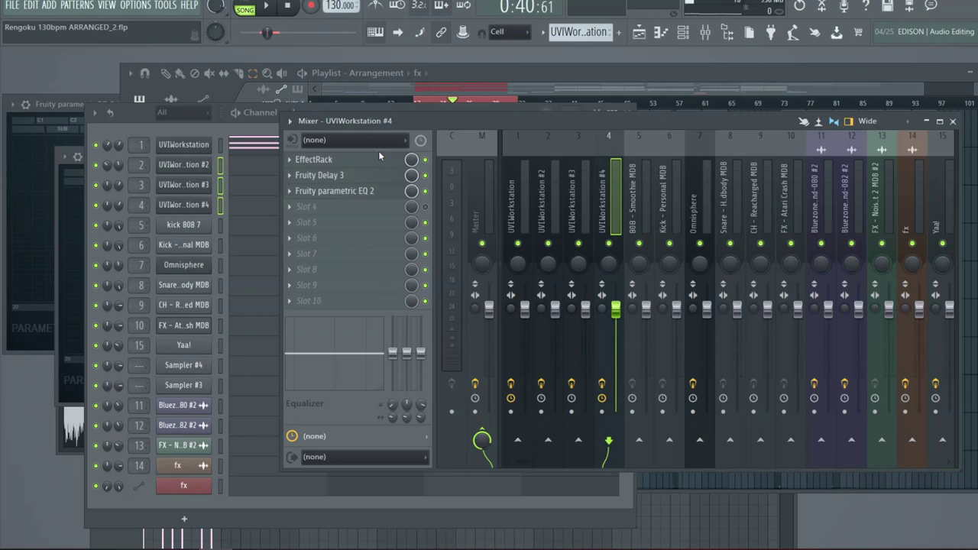
pyautogui.press('F5')
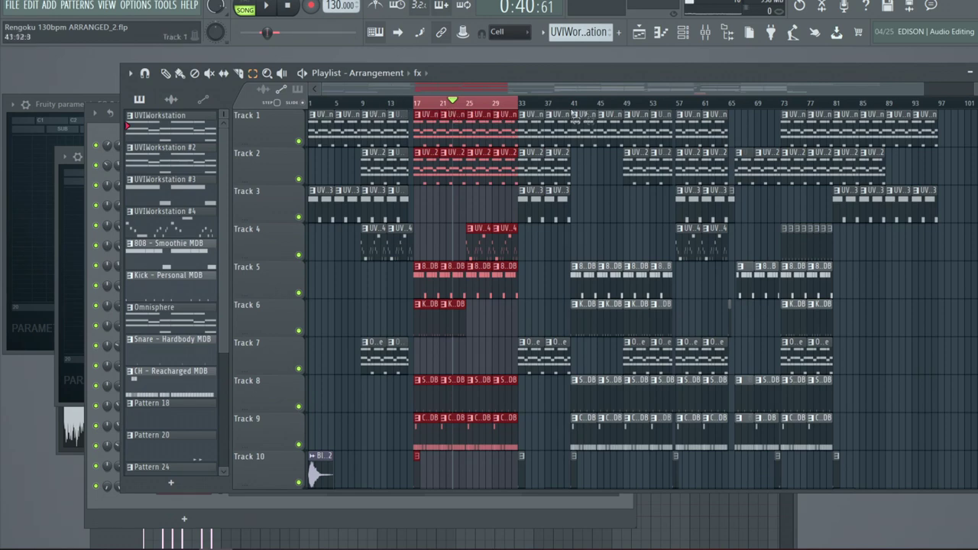
pyautogui.press('F9')
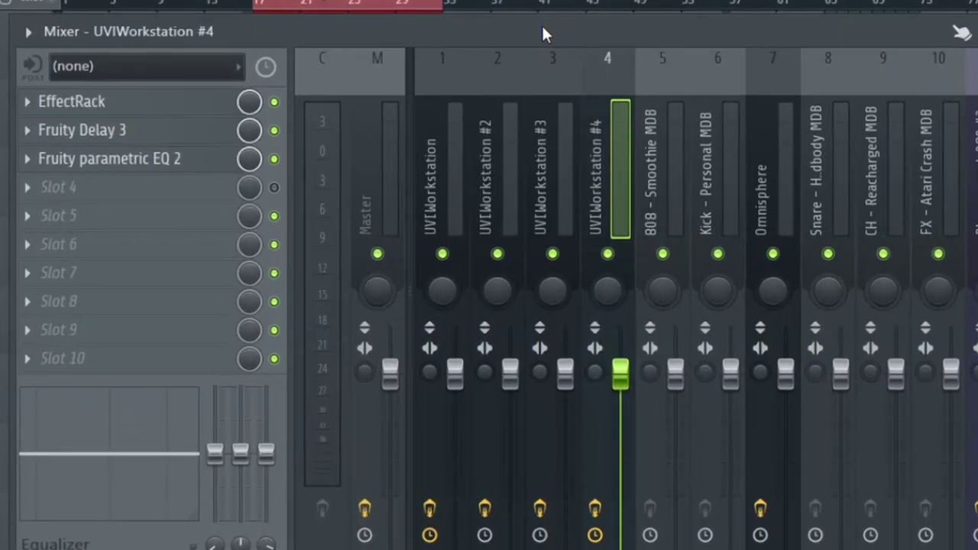
# Step: Play the selected section and examine the Master, UVIWorkstation, UVIWorkstation #2 and UVIWorkstation #4 levels in the mixer for peaking
pyautogui.press('space')
pyautogui.click(709, 141)
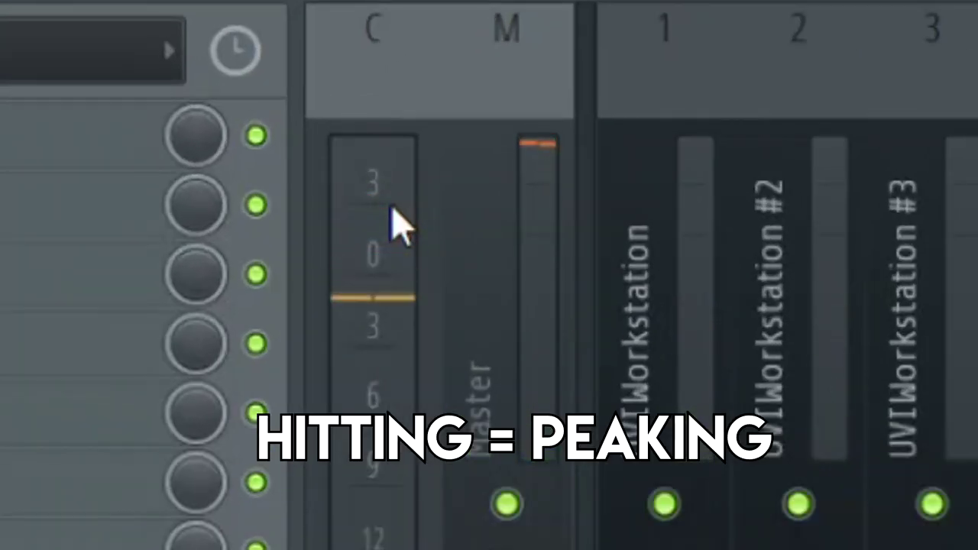
pyautogui.click(586, 220)
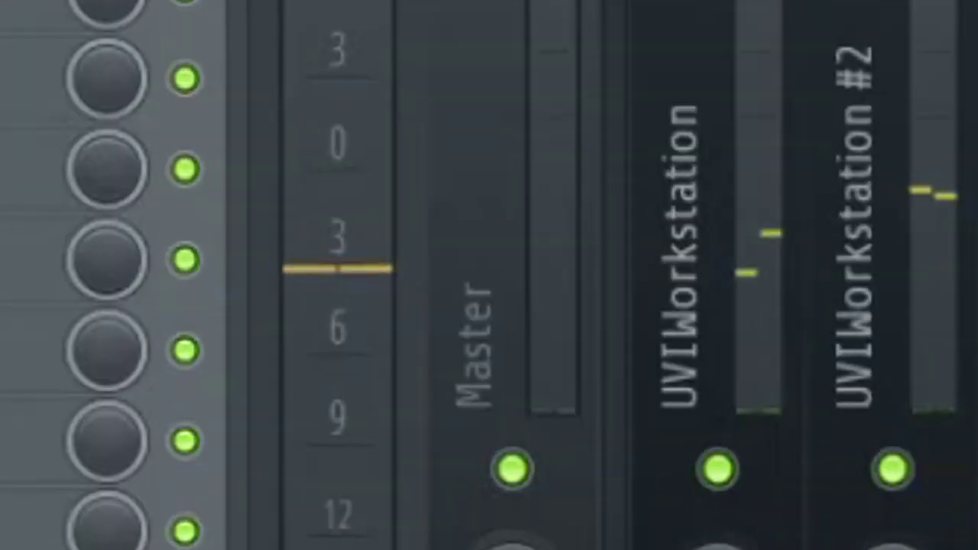
pyautogui.click(755, 330)
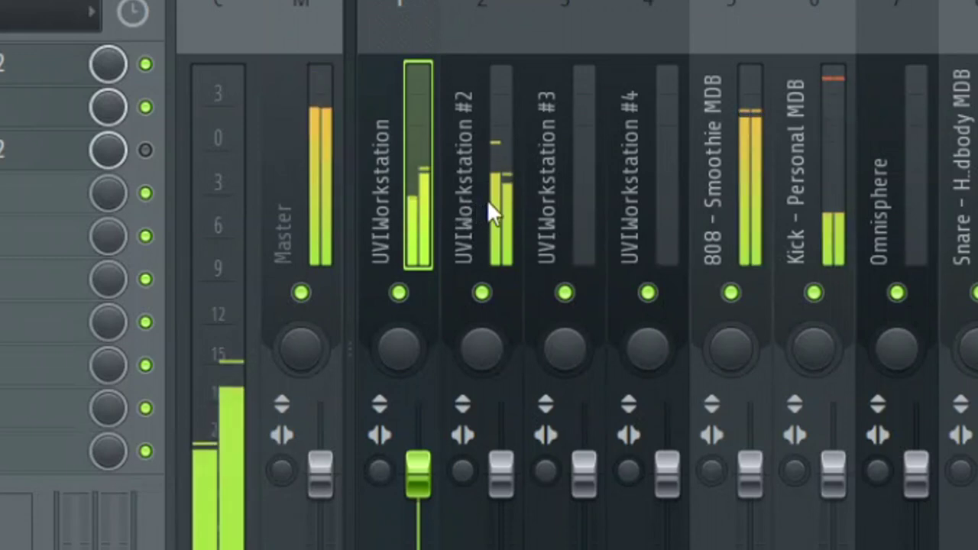
pyautogui.click(486, 199)
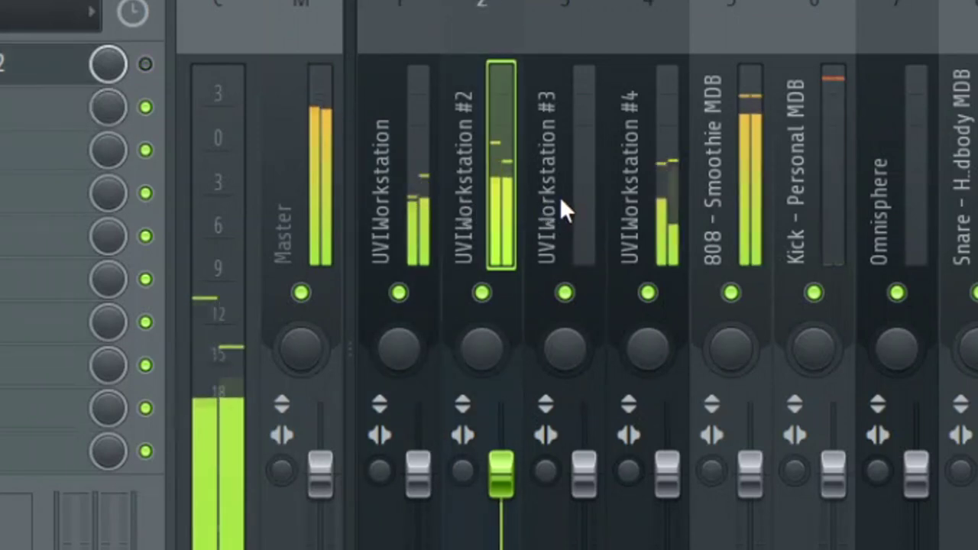
pyautogui.click(559, 196)
pyautogui.click(513, 204)
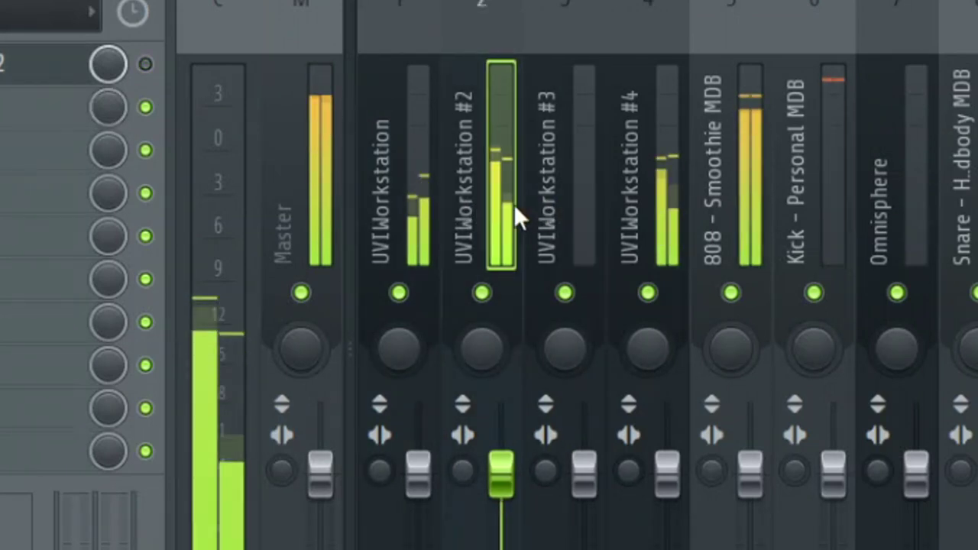
pyautogui.click(671, 210)
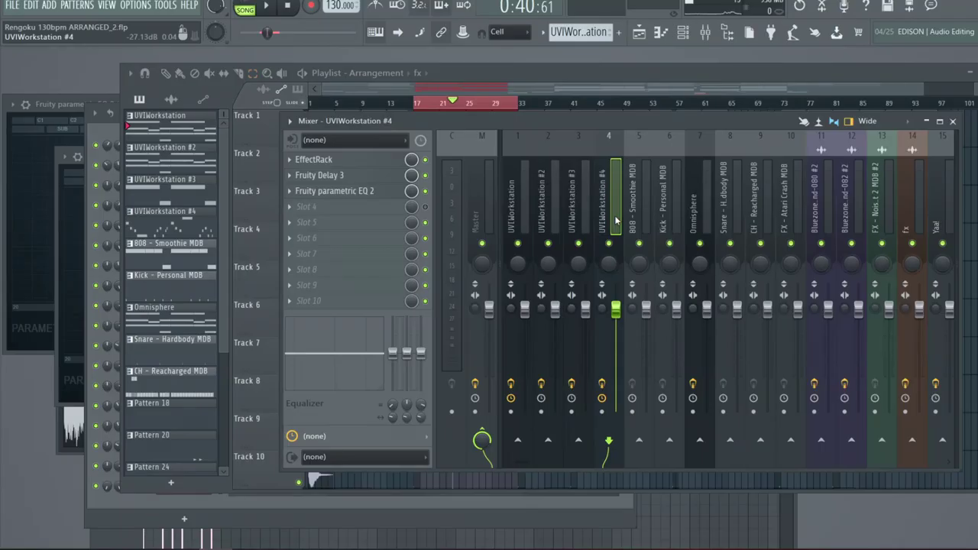
# Step: Raise the channel rack volumes of UVIWorkstation, UVIWorkstation #2 and UVIWorkstation #3, and play the section while checking the mixer levels
pyautogui.click(118, 146)
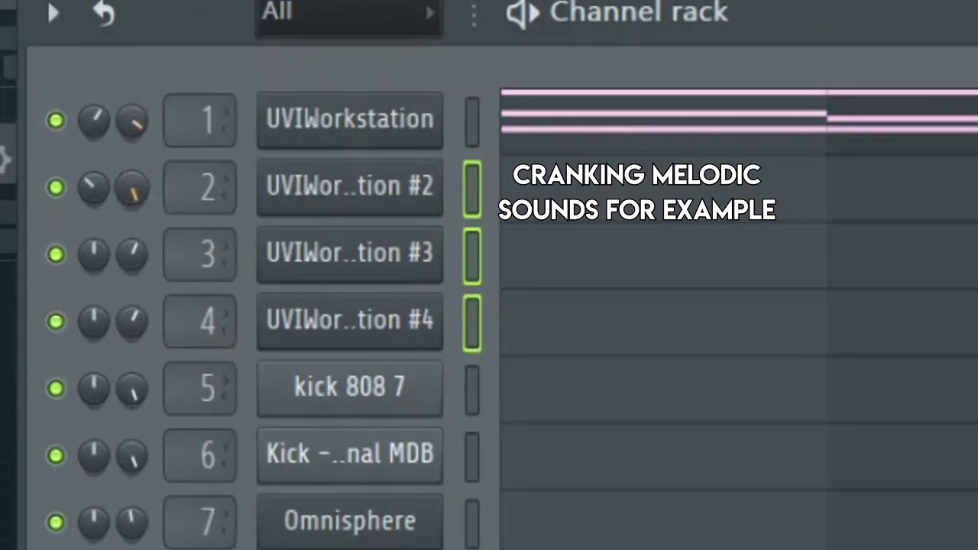
pyautogui.press('F9')
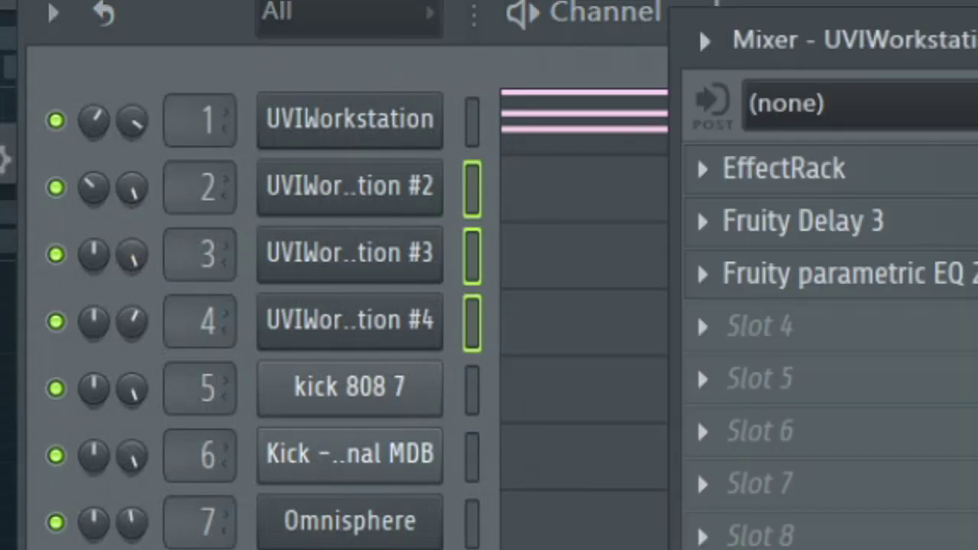
pyautogui.press('space')
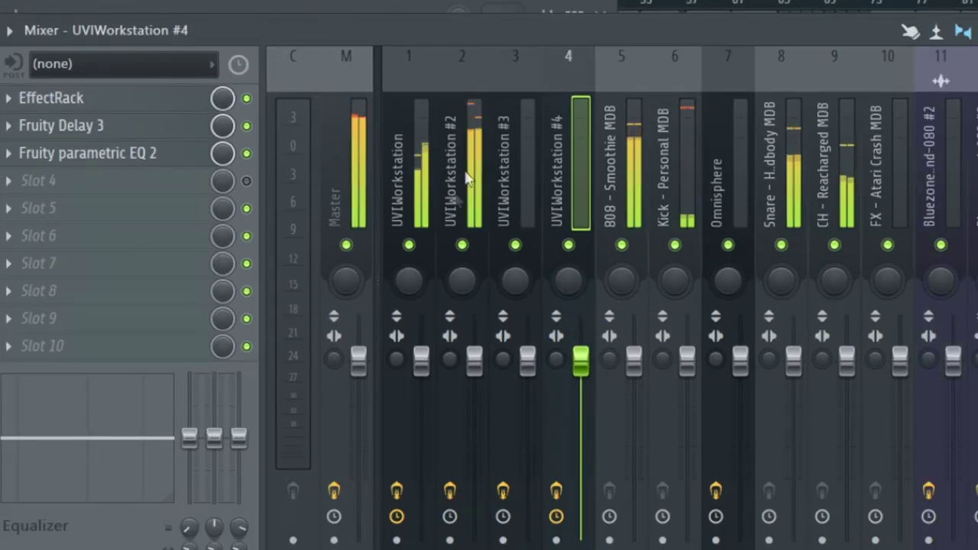
# Step: Select the UVIWorkstation #2, 808 and Kick mixer tracks in turn and examine their levels for peaking while replaying the section
pyautogui.click(471, 197)
pyautogui.press('space')
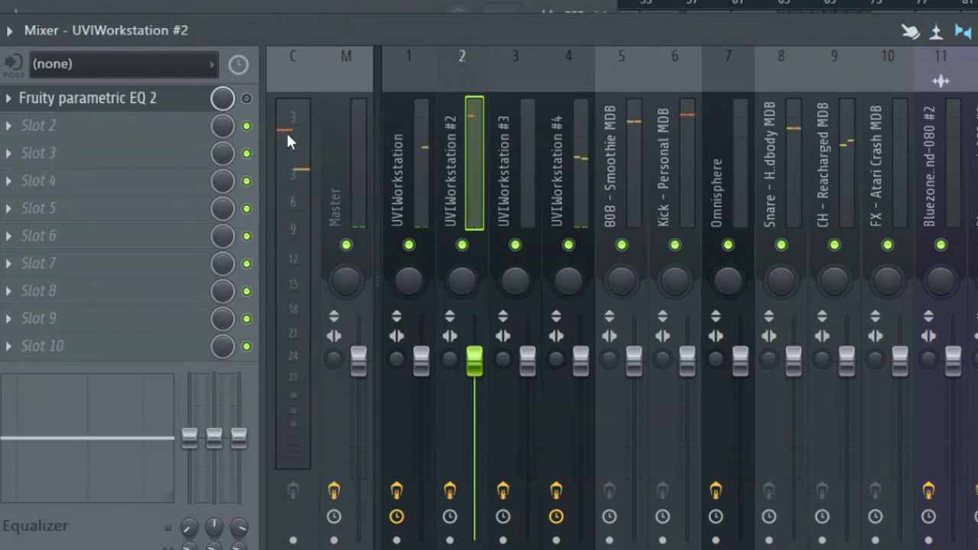
pyautogui.click(637, 155)
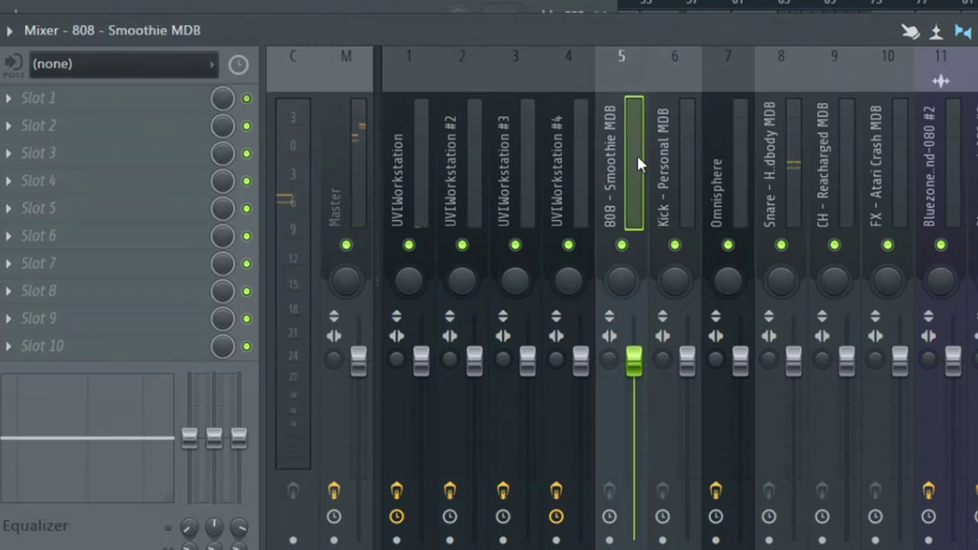
pyautogui.click(680, 149)
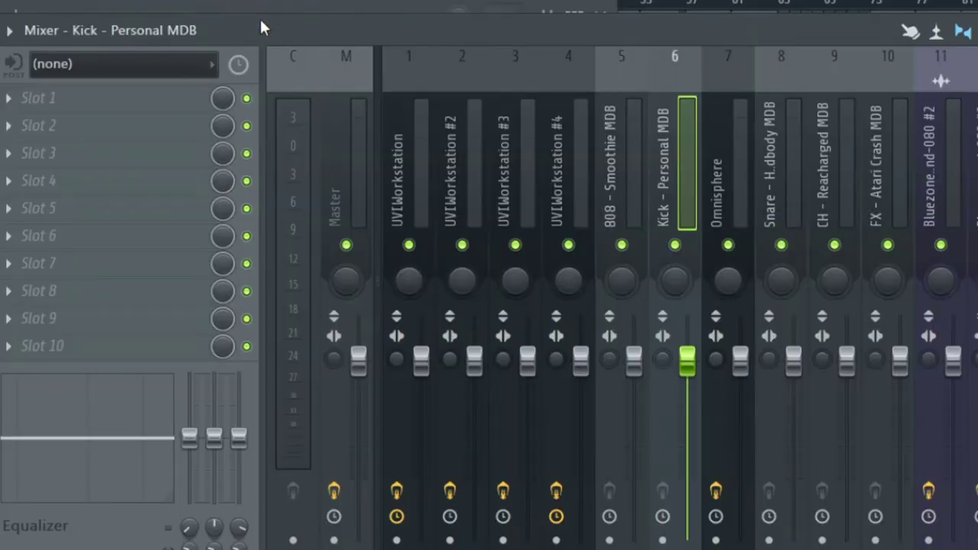
pyautogui.press('space')
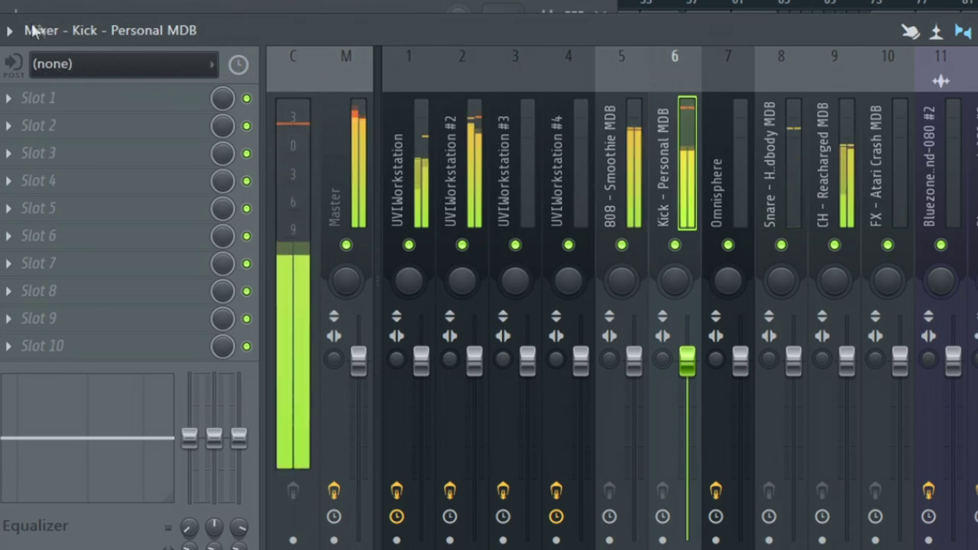
pyautogui.press('F7')
pyautogui.click(643, 43)
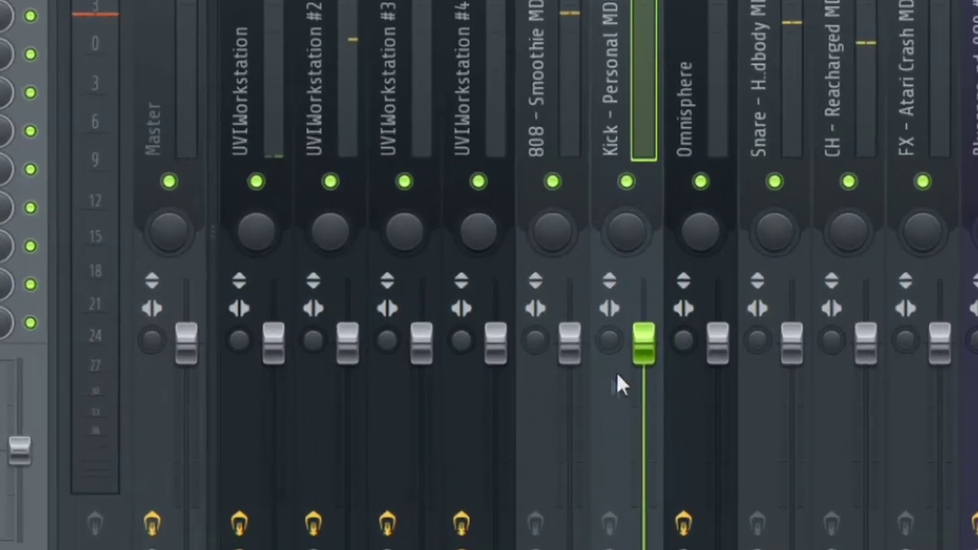
pyautogui.moveTo(676, 356); pyautogui.dragTo(675, 392)
pyautogui.moveTo(549, 380); pyautogui.dragTo(549, 411)
pyautogui.rightClick(539, 412)
pyautogui.click(593, 437)
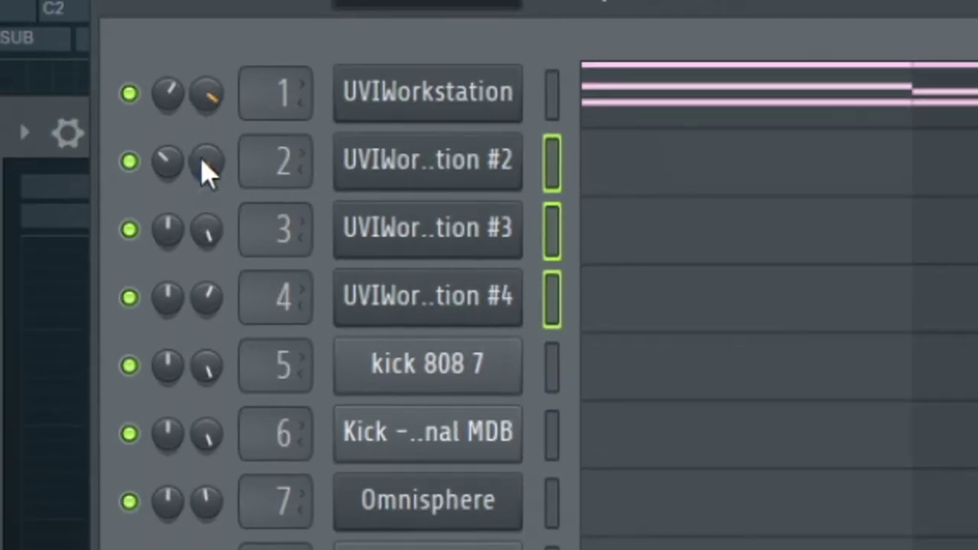
# Step: Lower the channel rack volumes of UVIWorkstation and UVIWorkstation #2 to #4 while playing the section
pyautogui.moveTo(214, 229); pyautogui.dragTo(218, 232)
pyautogui.moveTo(206, 296); pyautogui.dragTo(206, 289)
pyautogui.press('F9')
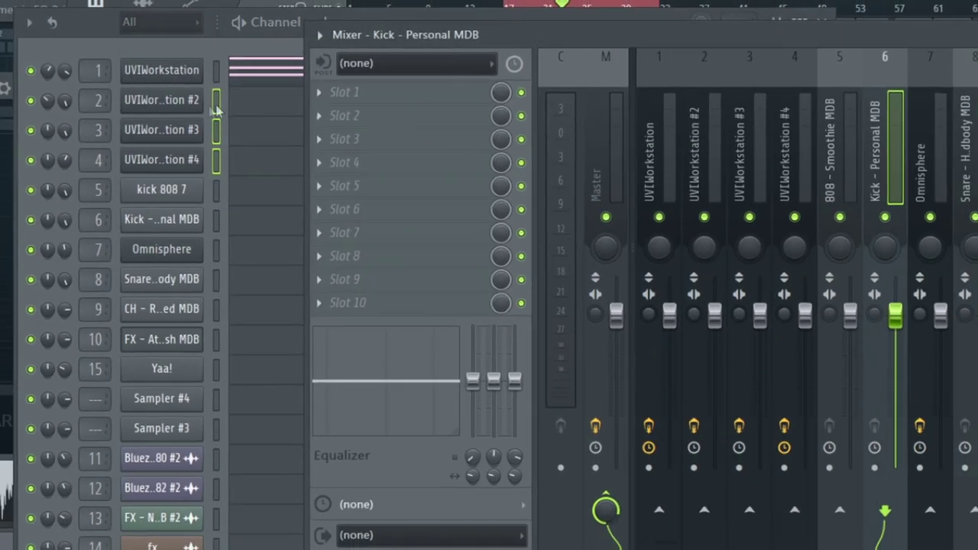
pyautogui.click(656, 136)
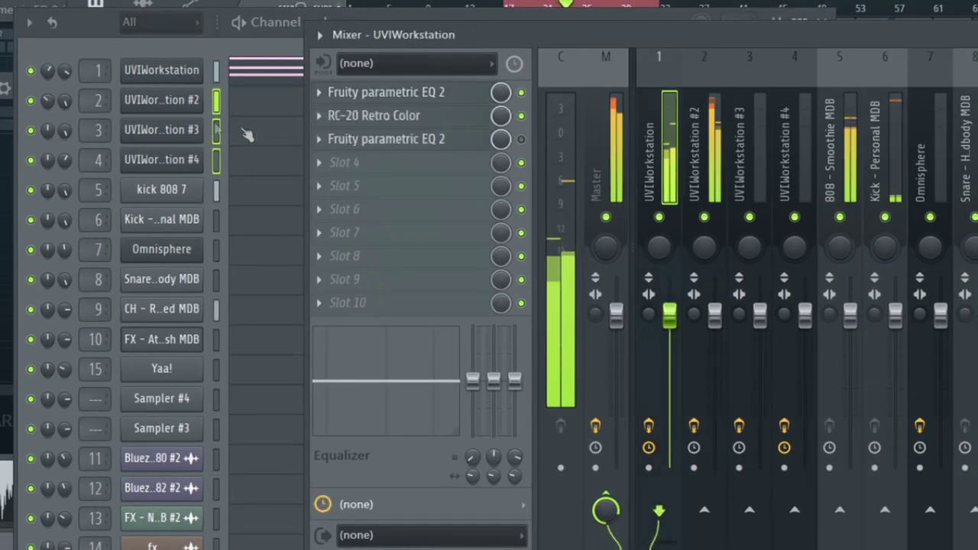
pyautogui.press('F9')
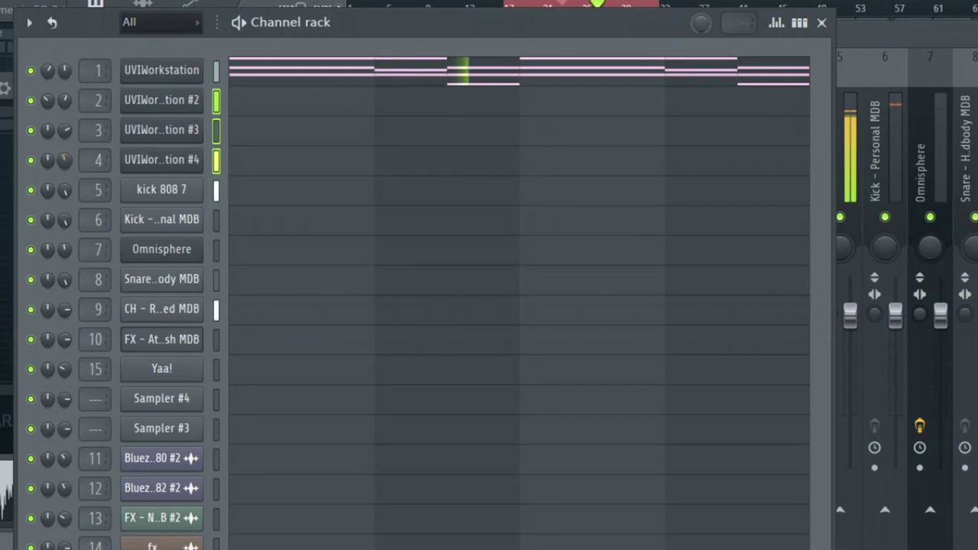
pyautogui.press('F9')
# Step: Compare the 808, UVIWorkstation #2 and Kick levels during playback, and reduce the channel rack volumes of UVIWorkstation and UVIWorkstation #2 further
pyautogui.click(846, 130)
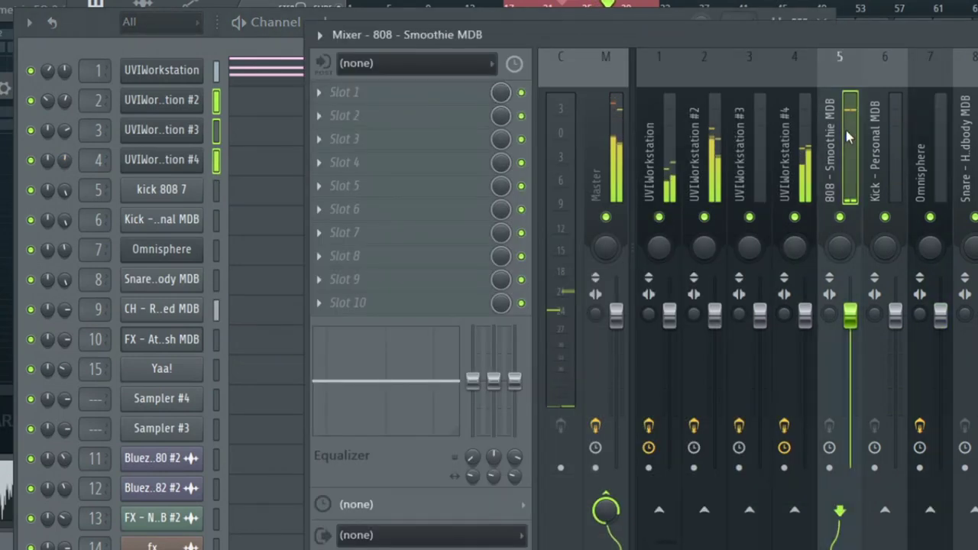
pyautogui.click(704, 153)
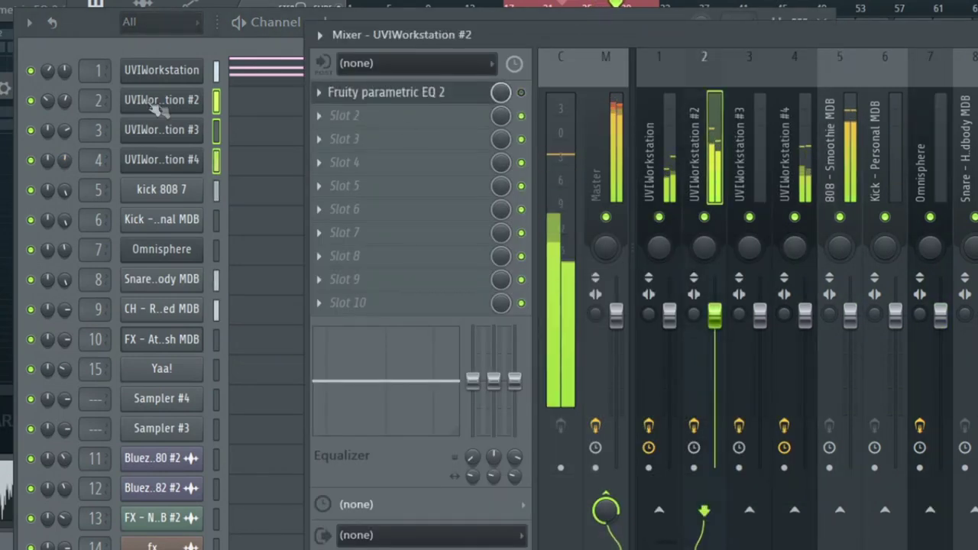
pyautogui.click(79, 97)
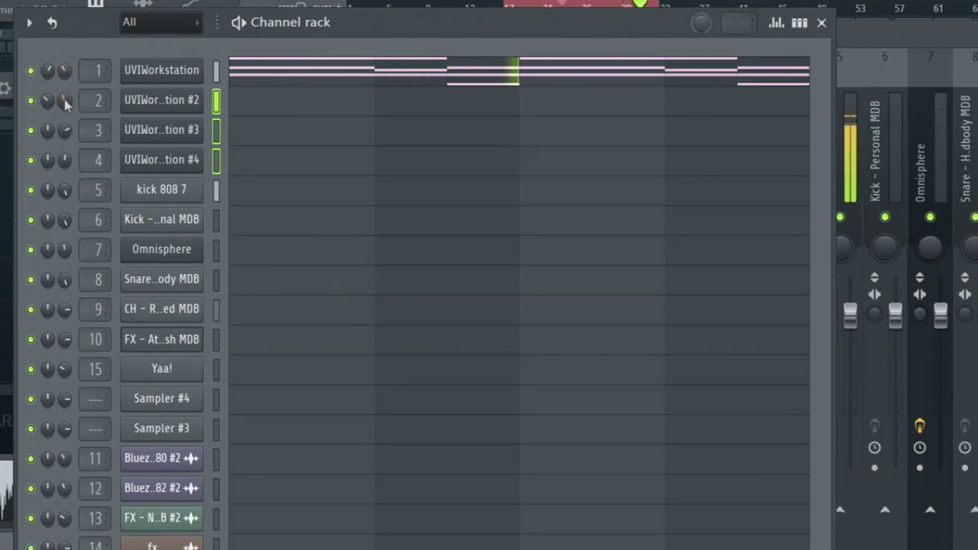
pyautogui.press('F9')
pyautogui.click(712, 158)
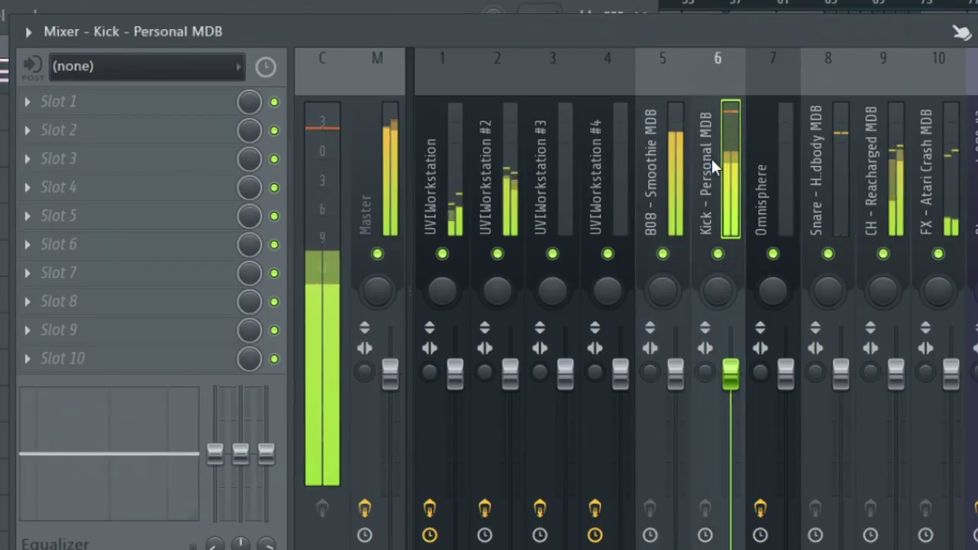
pyautogui.press('space')
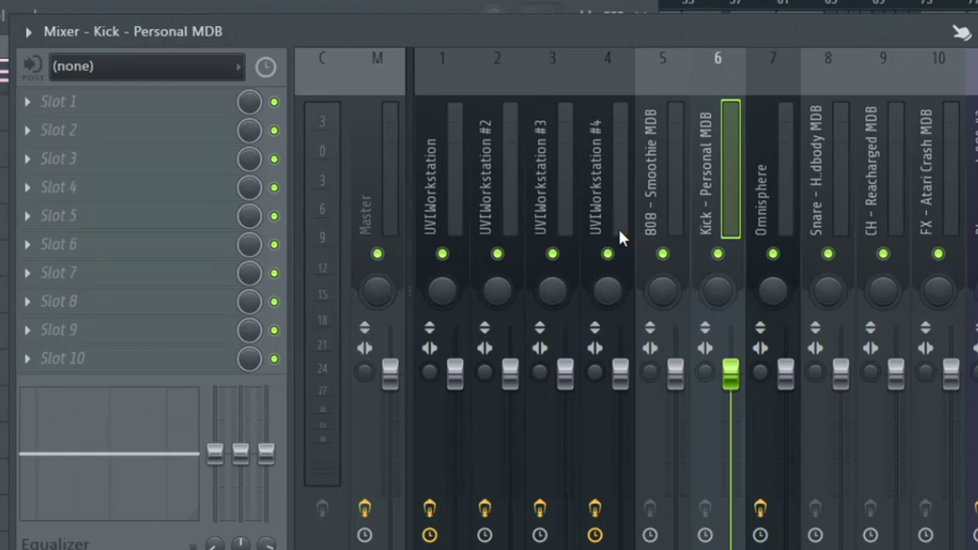
# Step: Replay the section and examine the Master and Kick mixer tracks for peaking
pyautogui.press('space')
pyautogui.click(369, 160)
pyautogui.press('space')
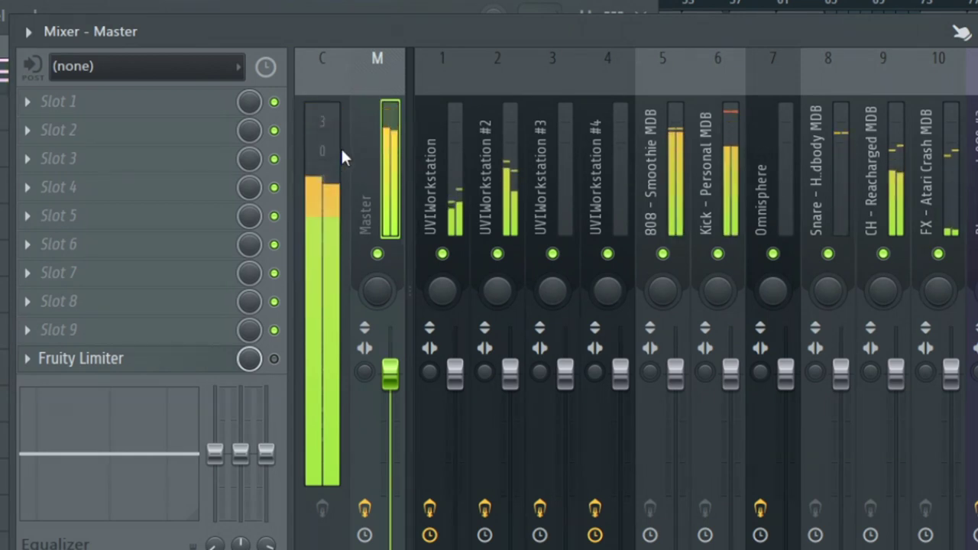
pyautogui.press('space')
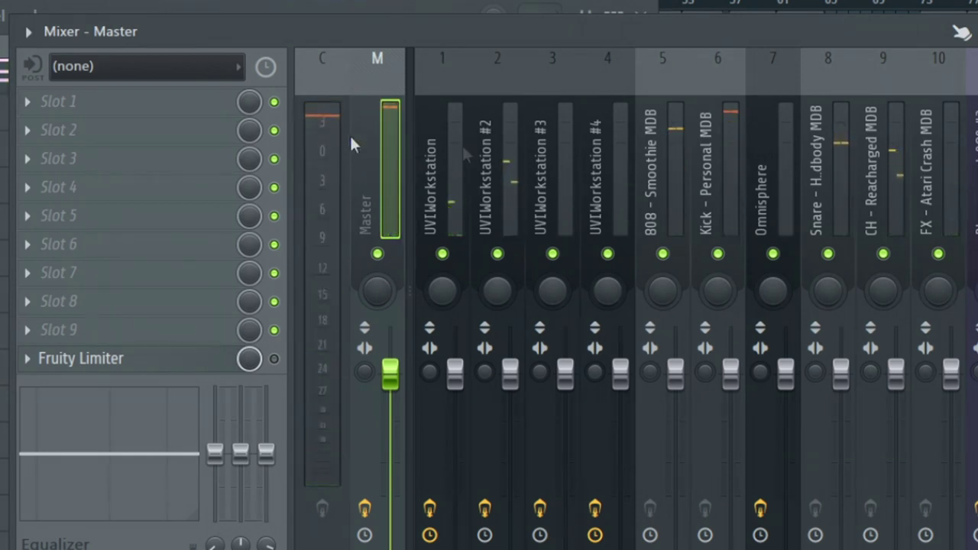
pyautogui.click(702, 164)
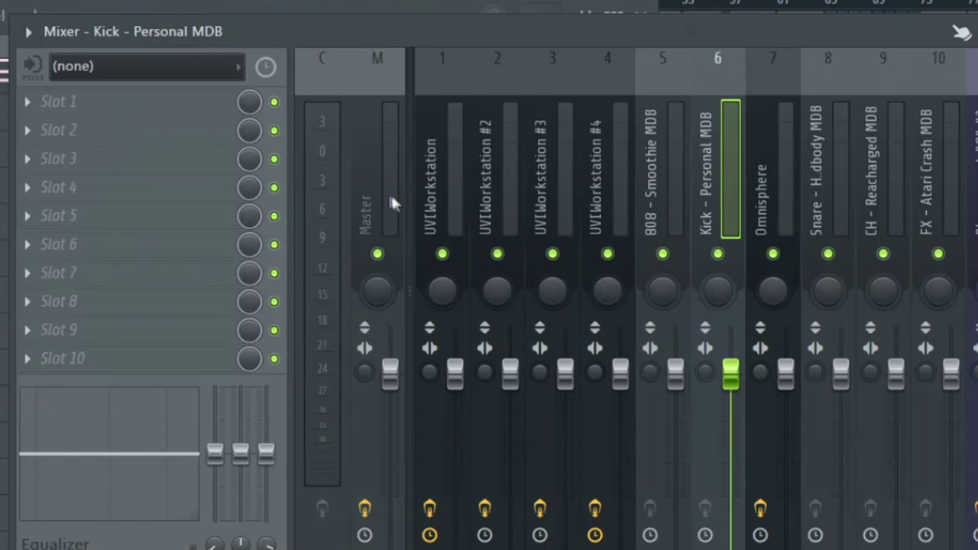
pyautogui.click(377, 164)
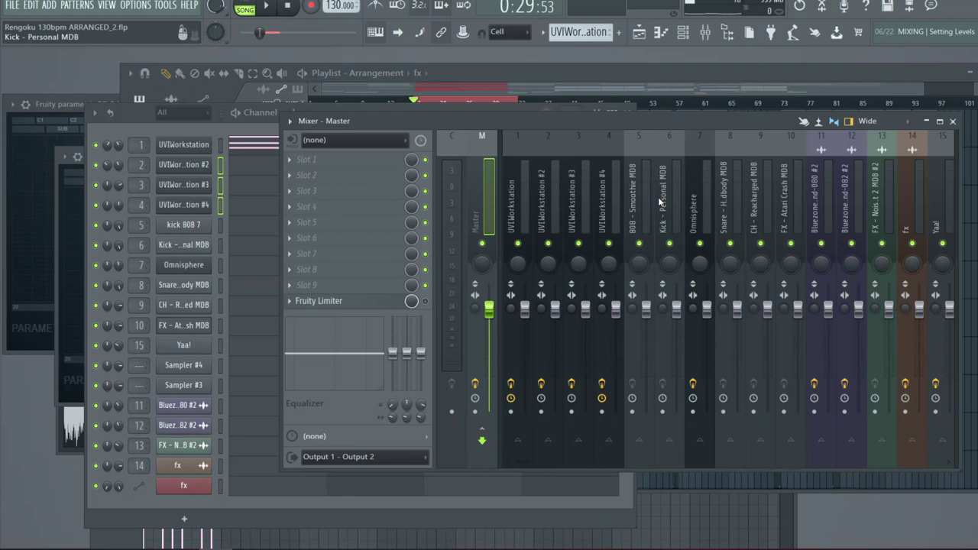
# Step: Solo the UVIWorkstation track in the mixer
pyautogui.click(547, 220)
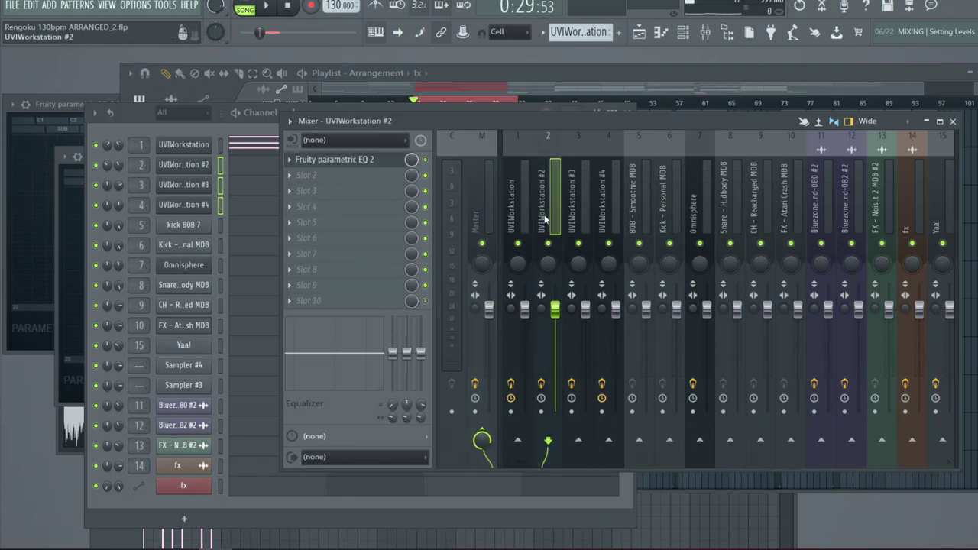
pyautogui.scroll(-1, 513, 220)
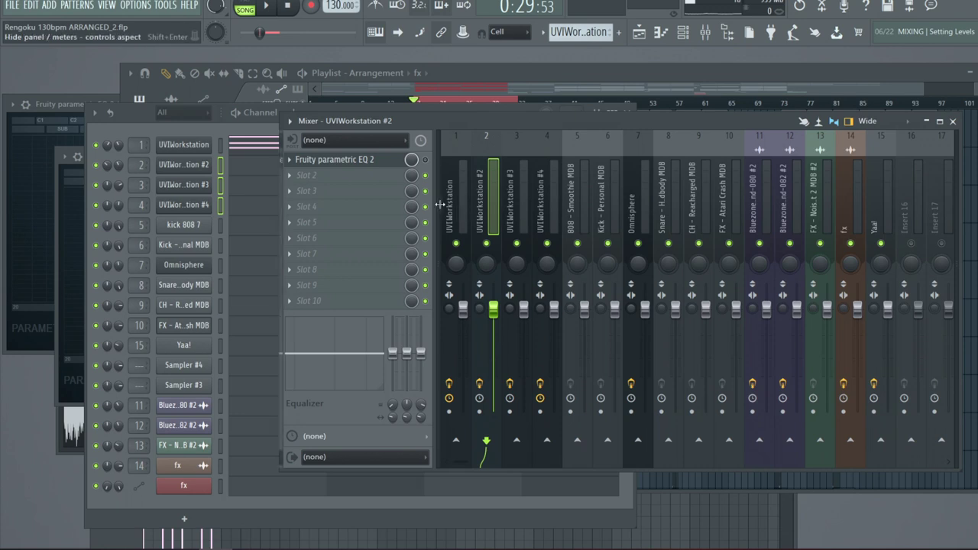
pyautogui.scroll(1, 458, 206)
pyautogui.click(524, 212)
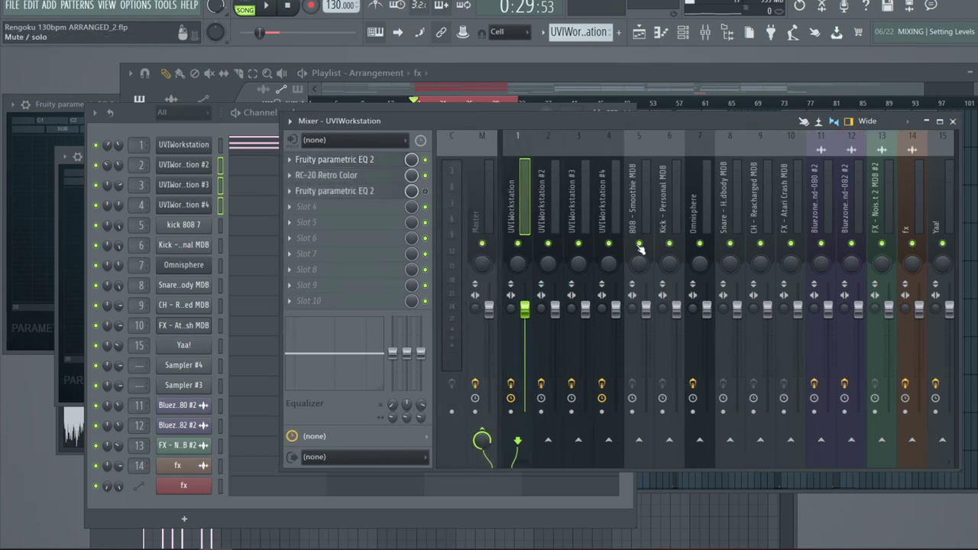
pyautogui.rightClick(518, 244)
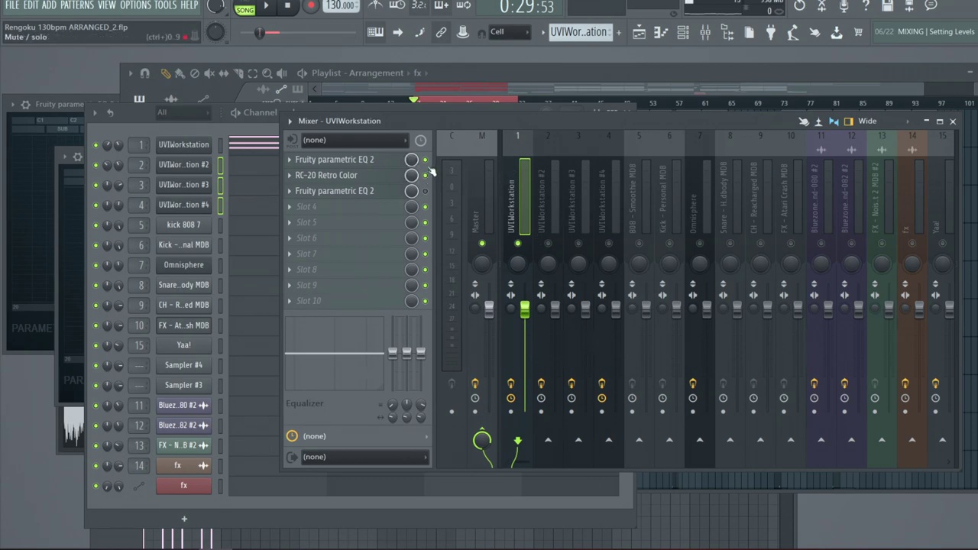
# Step: Play UVIWorkstation with its first Fruity parametric EQ 2 and RC-20 Retro Color bypassed, and re-enable both to compare the sound
pyautogui.click(426, 158)
pyautogui.click(426, 175)
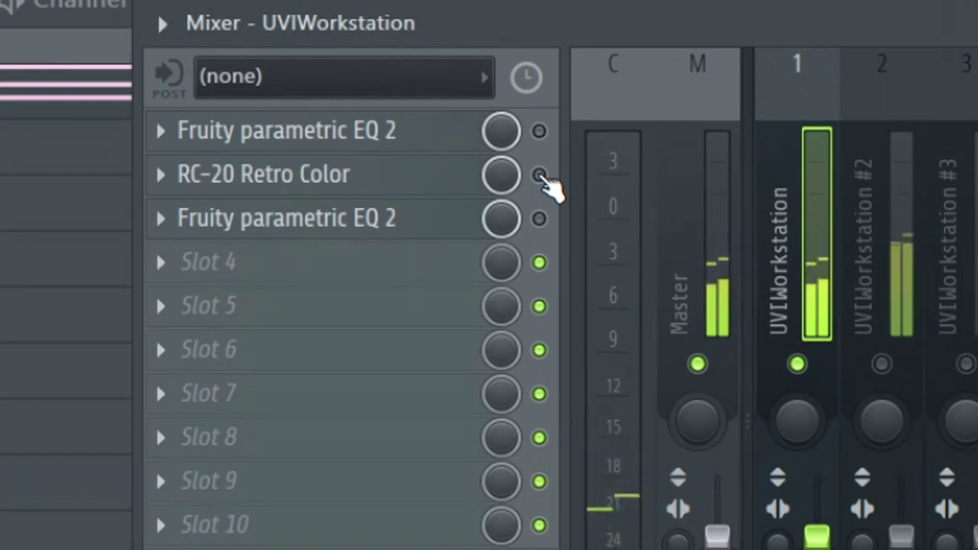
pyautogui.click(540, 175)
pyautogui.click(539, 131)
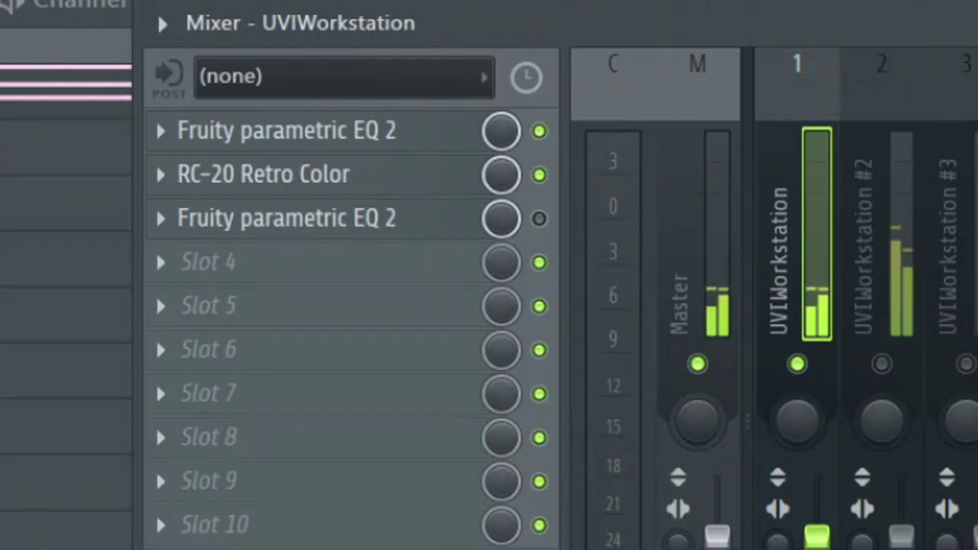
# Step: View the settings of the first Fruity parametric EQ 2 and RC-20 Retro Color on the UVIWorkstation track
pyautogui.click(382, 130)
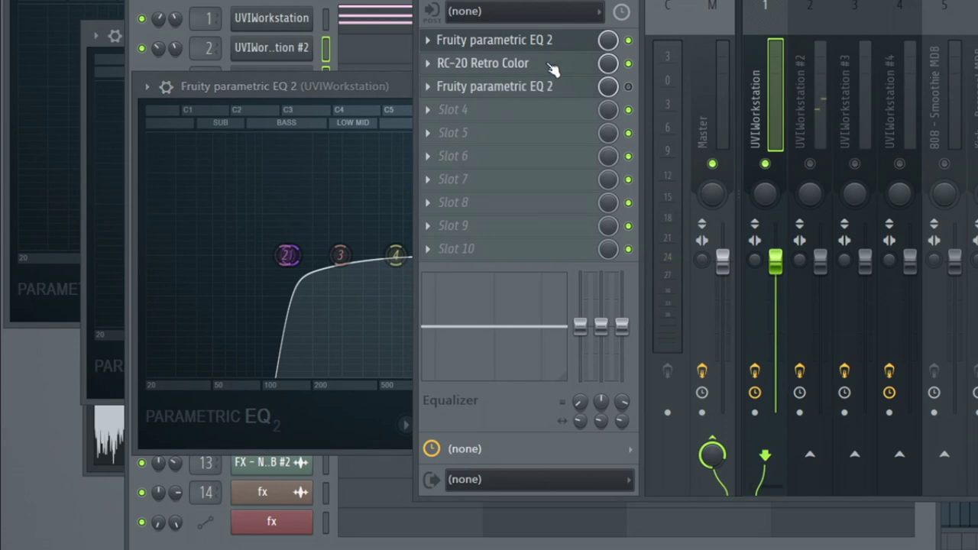
pyautogui.click(526, 84)
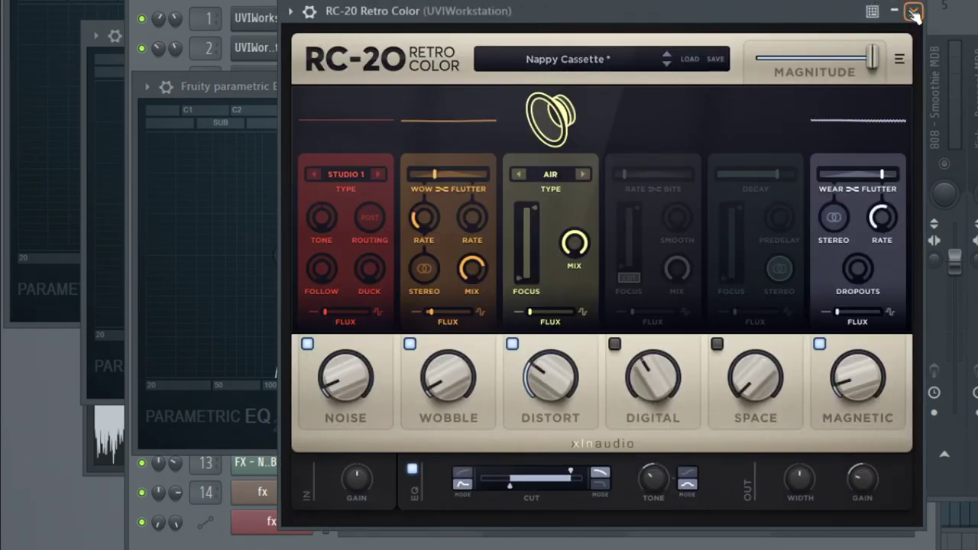
pyautogui.click(914, 12)
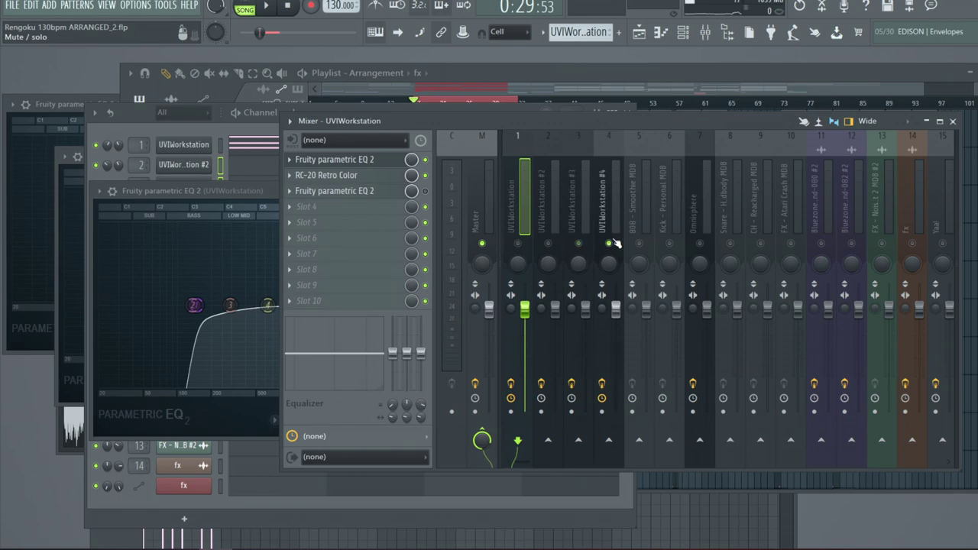
# Step: Move the playlist playback position over the UVIWorkstation #4 clips in the selected section and briefly play from there
pyautogui.click(605, 90)
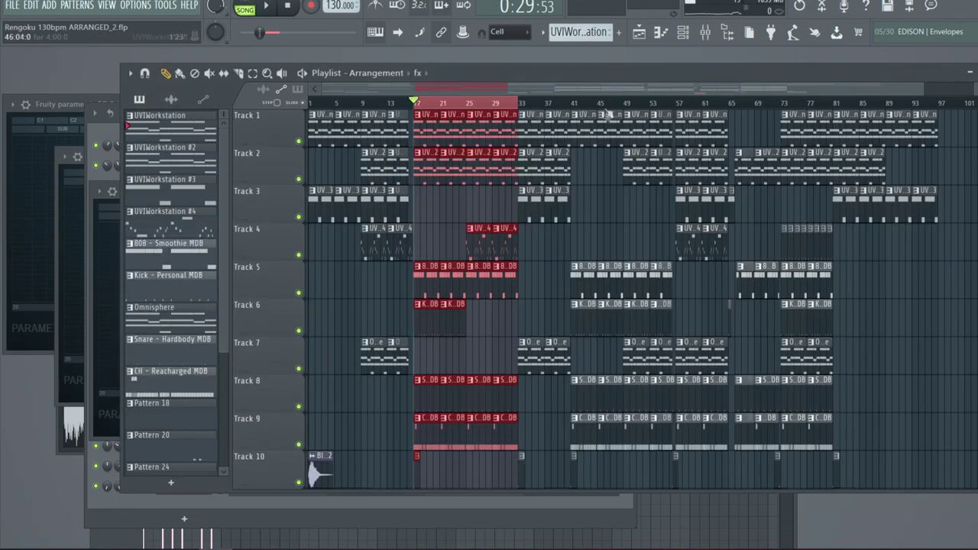
pyautogui.click(482, 103)
pyautogui.press('space')
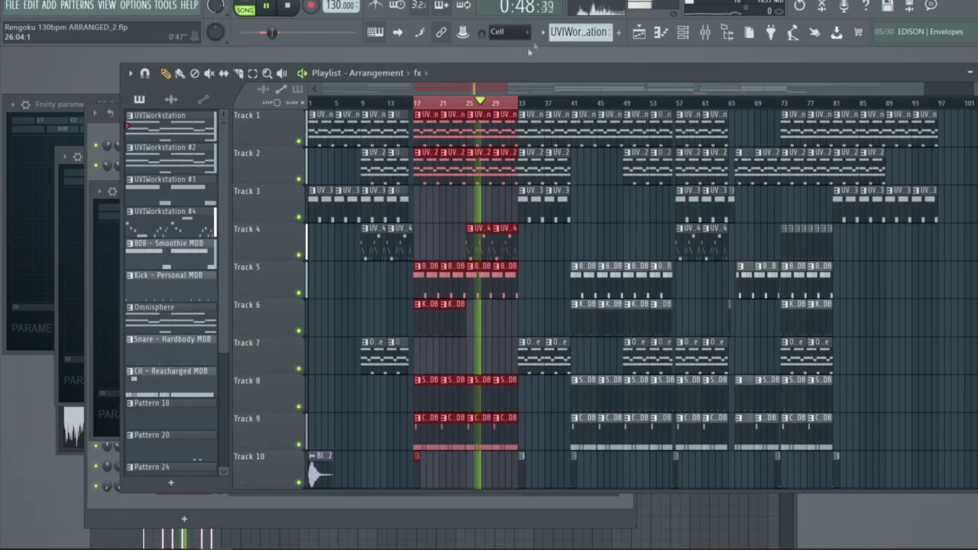
pyautogui.press('space')
# Step: Play the soloed UVIWorkstation #4 mixer track with EffectRack, Fruity Delay 3 and Fruity parametric EQ 2 bypassed
pyautogui.press('F9')
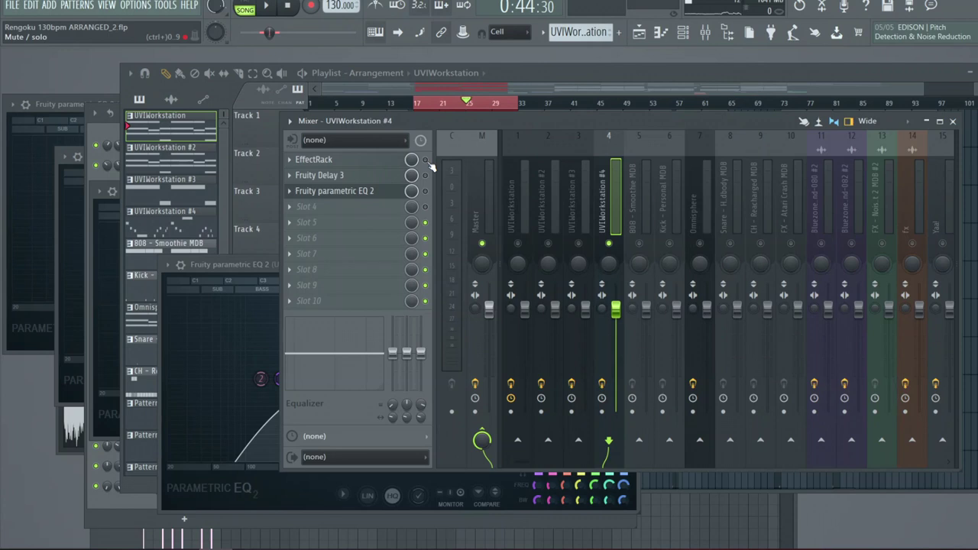
pyautogui.press('space')
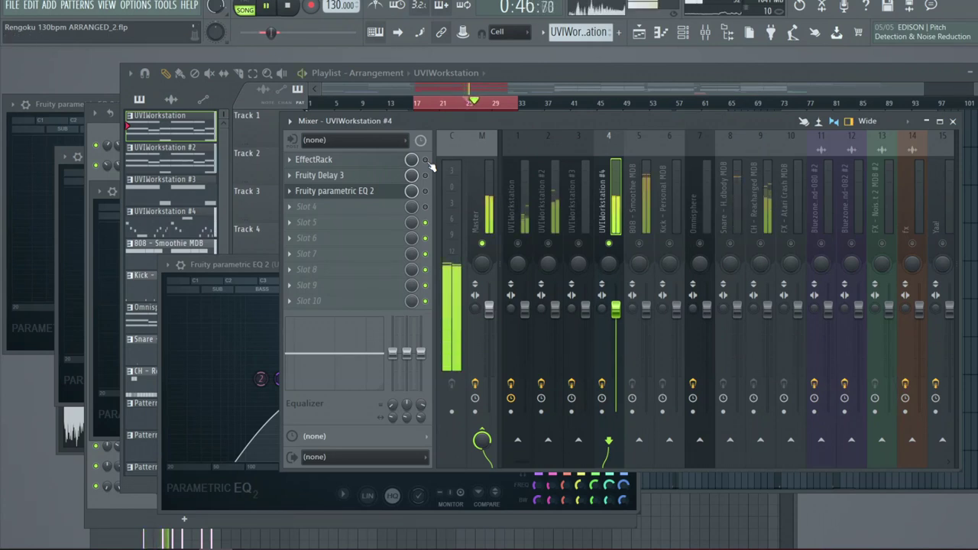
pyautogui.press('space')
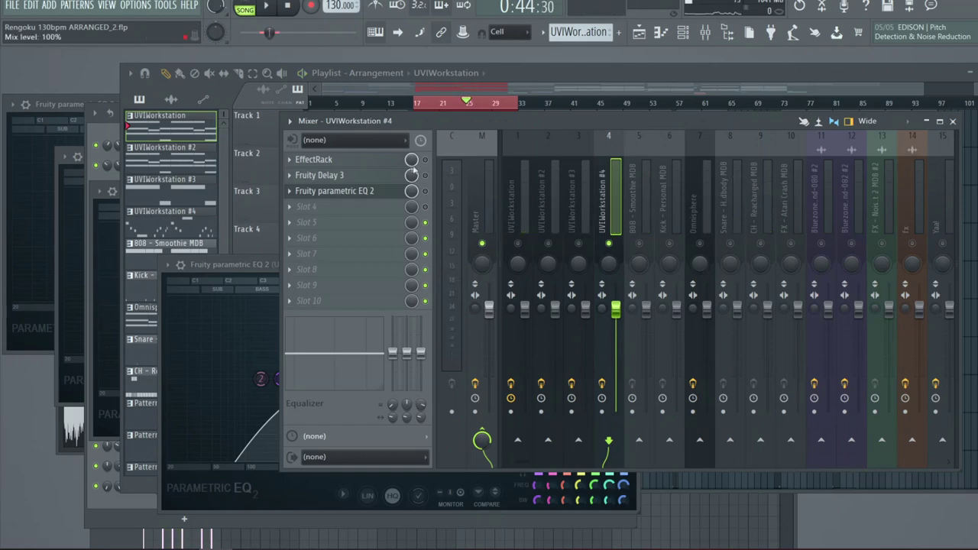
# Step: View the EffectRack and Fruity Delay 3 settings on the UVIWorkstation #4 track
pyautogui.click(390, 162)
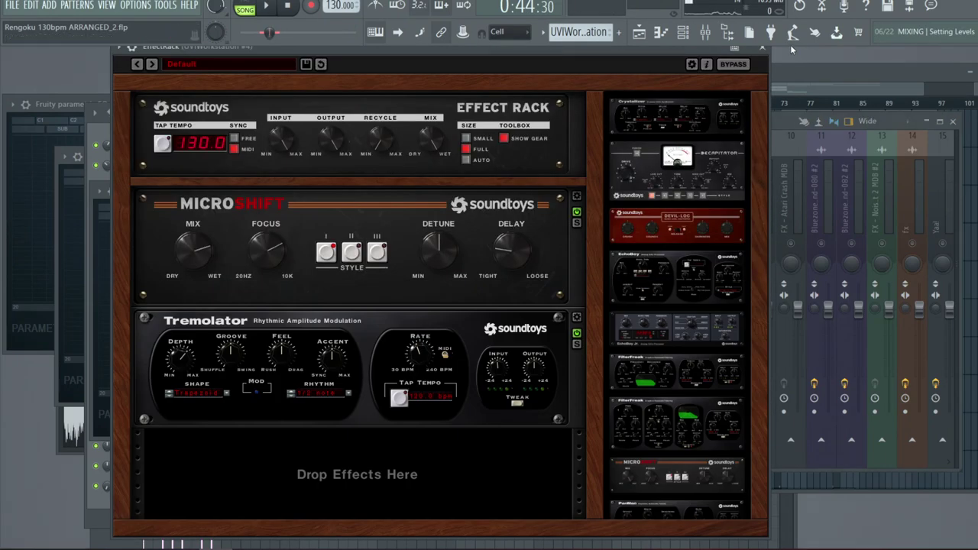
pyautogui.click(768, 52)
pyautogui.click(393, 176)
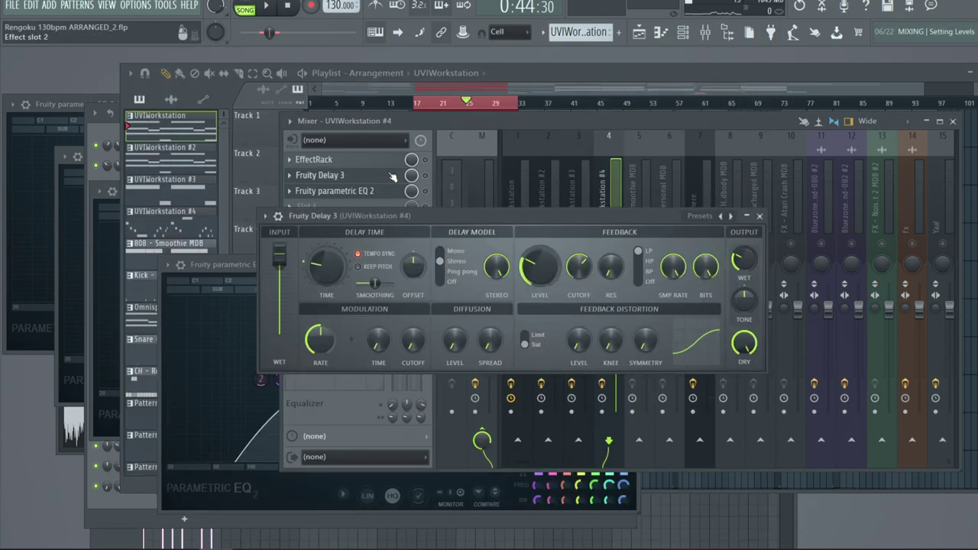
pyautogui.press('Escape')
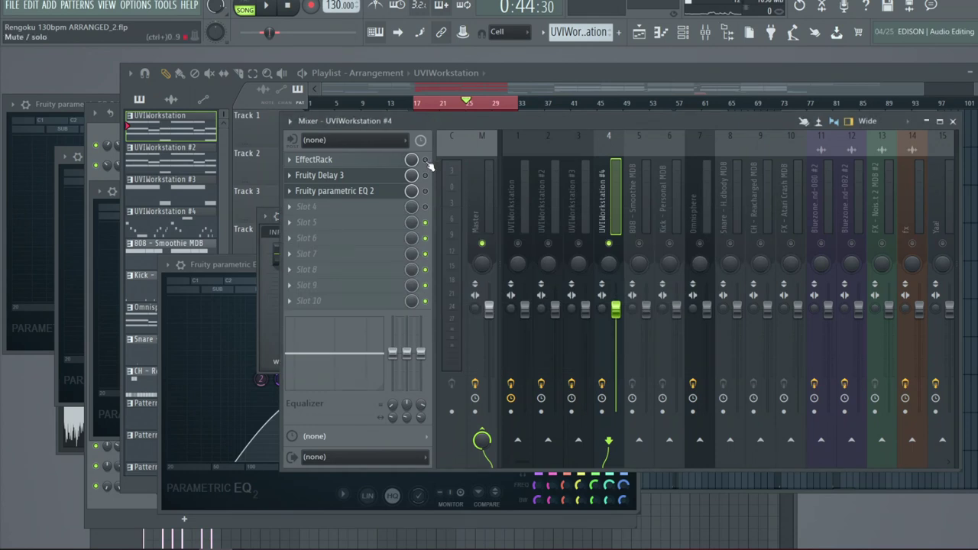
# Step: Enable EffectRack and Fruity Delay 3 on the UVIWorkstation #4 track and play the soloed track through both effects
pyautogui.click(425, 159)
pyautogui.press('space')
pyautogui.click(425, 175)
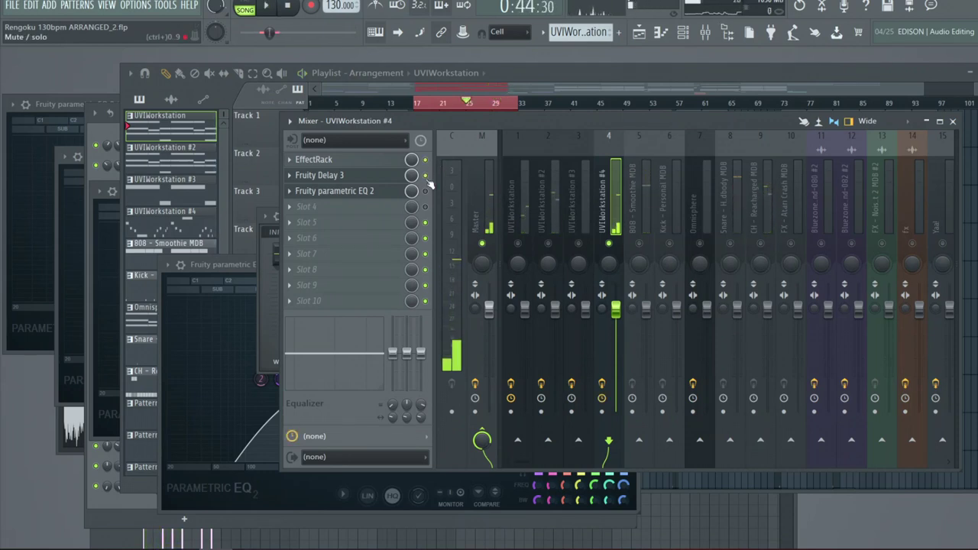
pyautogui.click(361, 162)
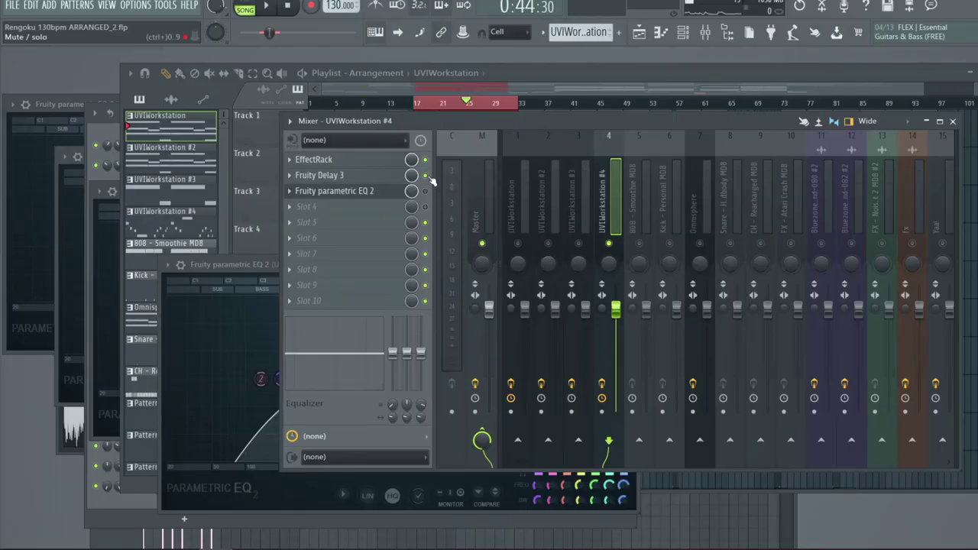
# Step: Unmute the UVIWorkstation, UVIWorkstation #2 and UVIWorkstation #3 mixer tracks, and check the effect slots of the 808 and kick tracks
pyautogui.click(580, 245)
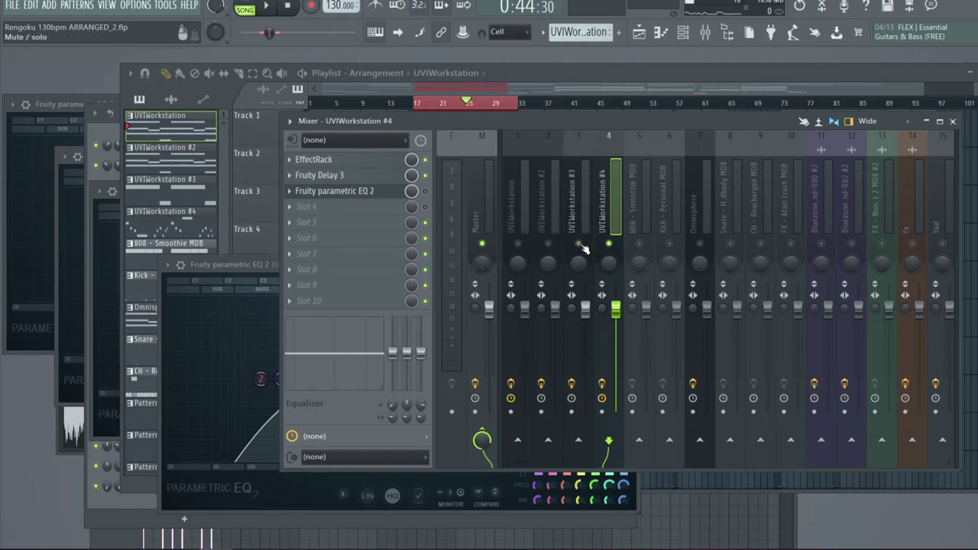
pyautogui.click(547, 244)
pyautogui.click(545, 245)
pyautogui.click(517, 245)
pyautogui.click(547, 244)
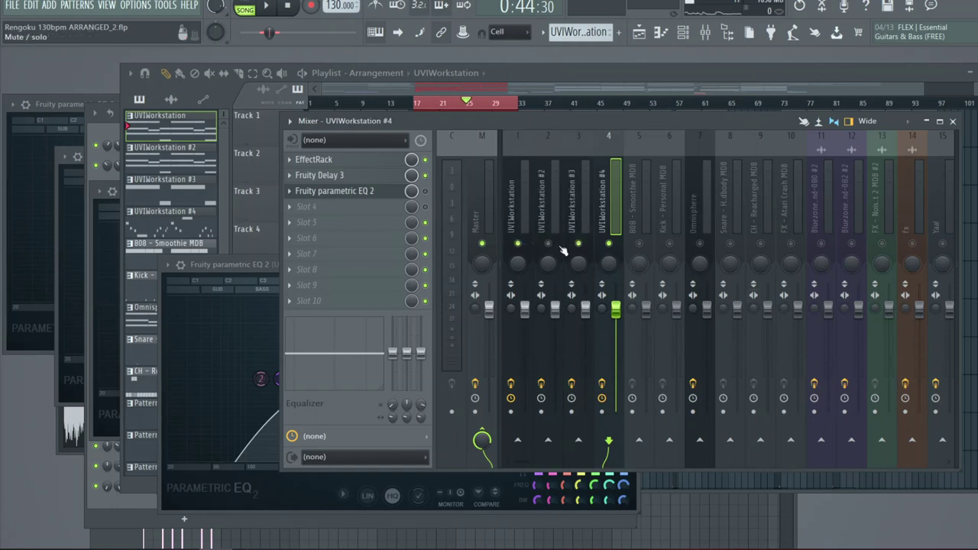
pyautogui.click(642, 214)
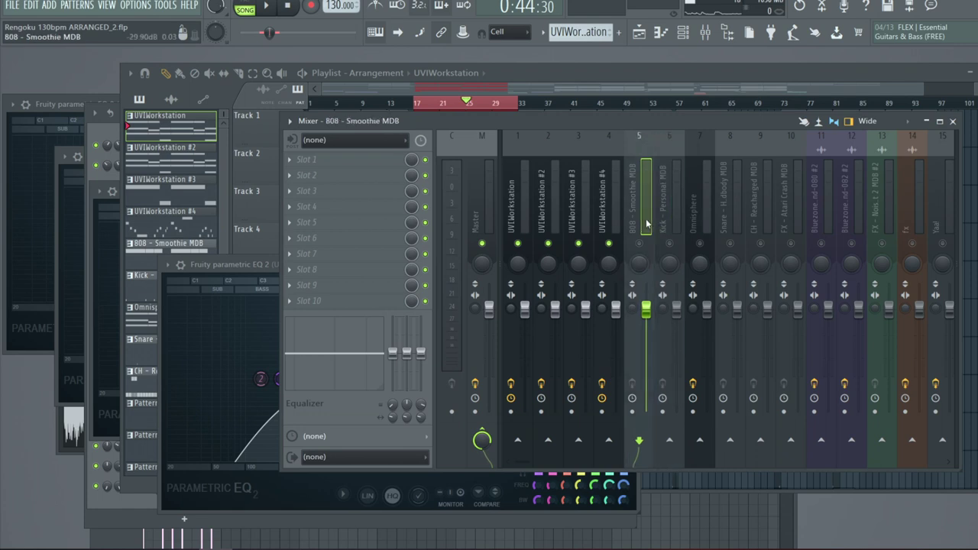
pyautogui.click(665, 221)
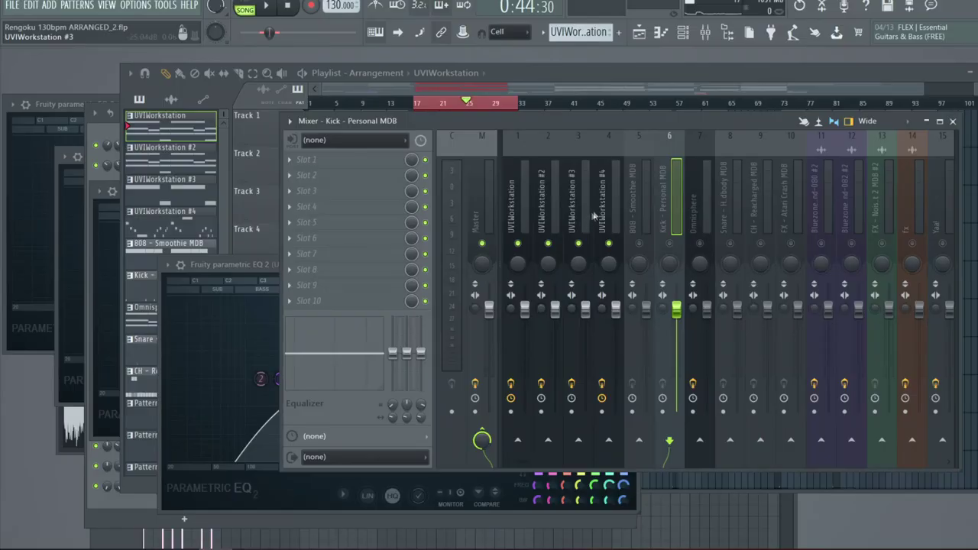
# Step: Select bars 9 to 17 in the playlist and play that section with the four UVIWorkstation mixer tracks audible
pyautogui.click(524, 203)
pyautogui.click(520, 90)
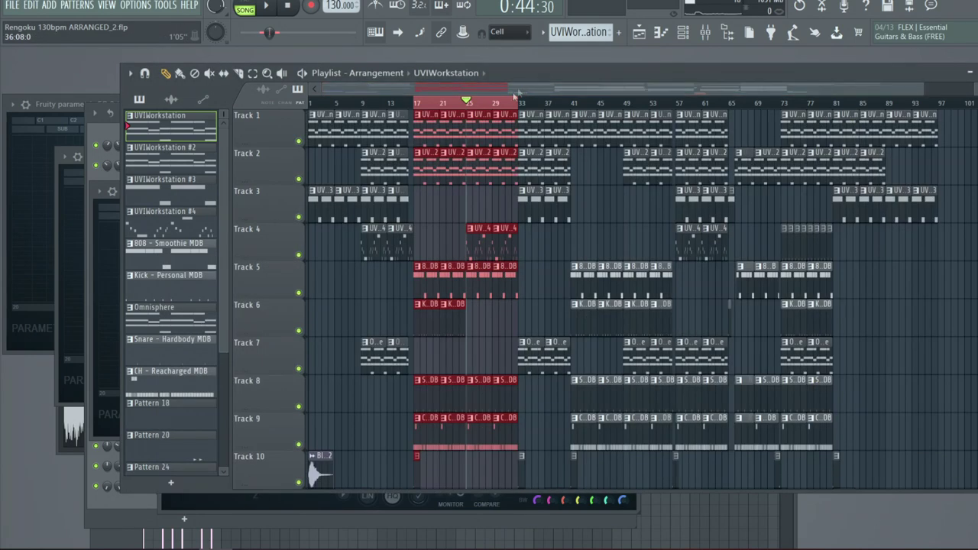
pyautogui.press('space')
pyautogui.press('F9')
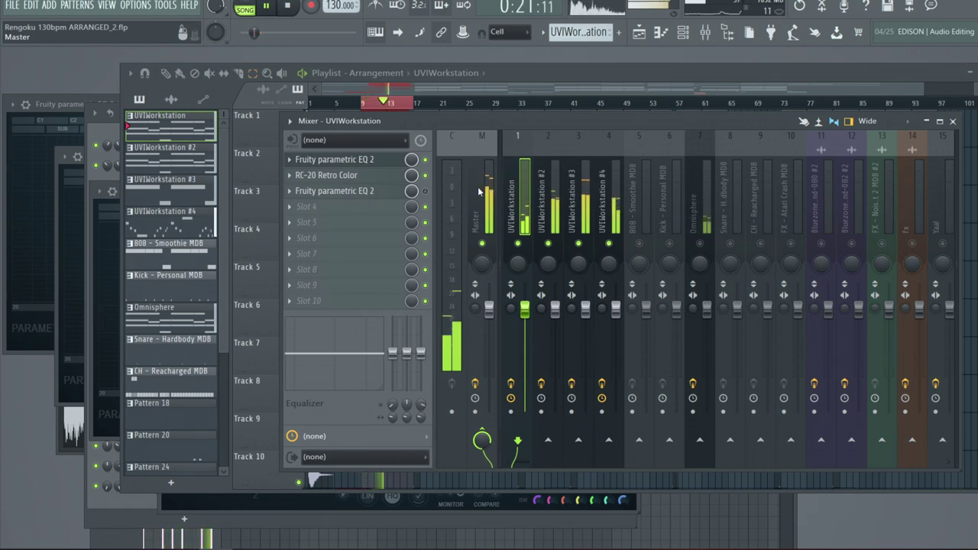
pyautogui.press('space')
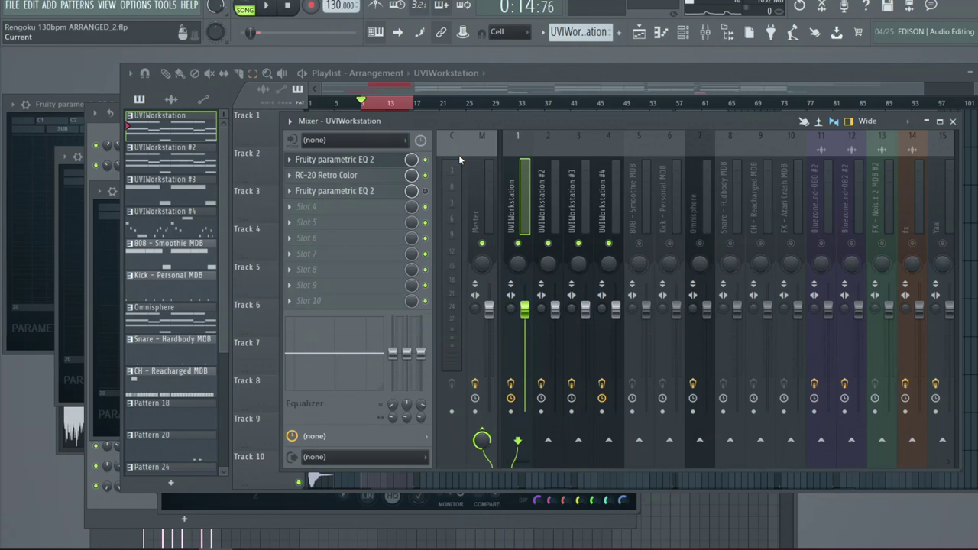
# Step: Enable the bypassed Fruity parametric EQ 2 on the UVIWorkstation track and play the track soloed to hear its high-shelf cut
pyautogui.click(334, 159)
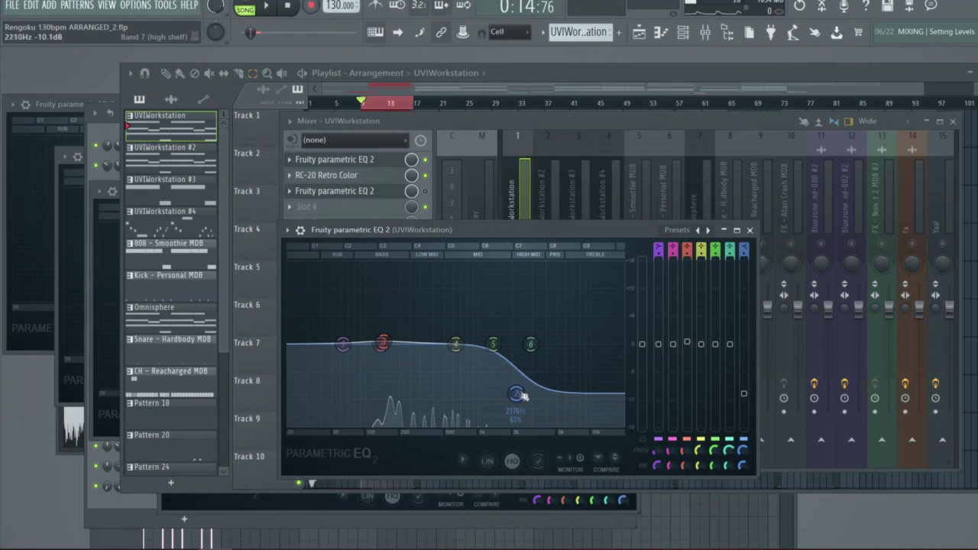
pyautogui.press('space')
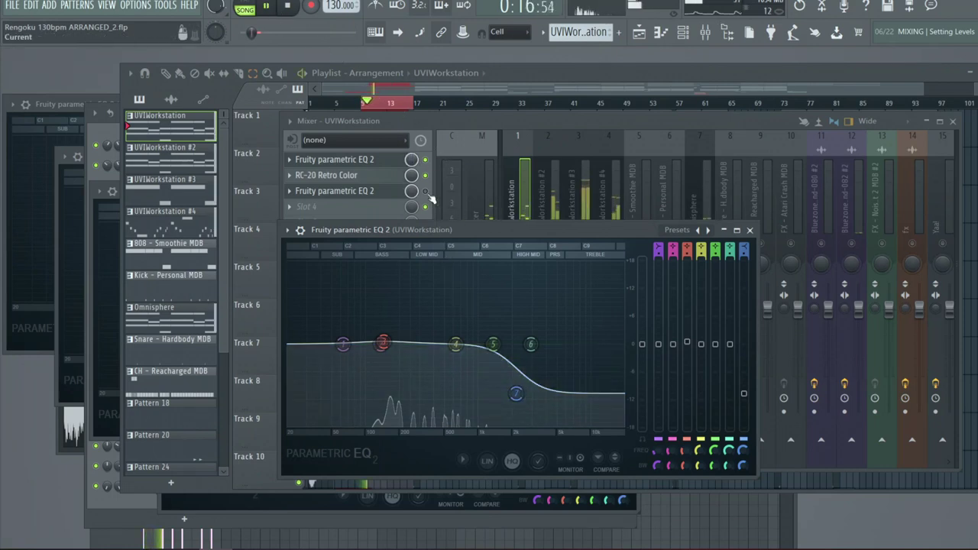
pyautogui.press('Escape')
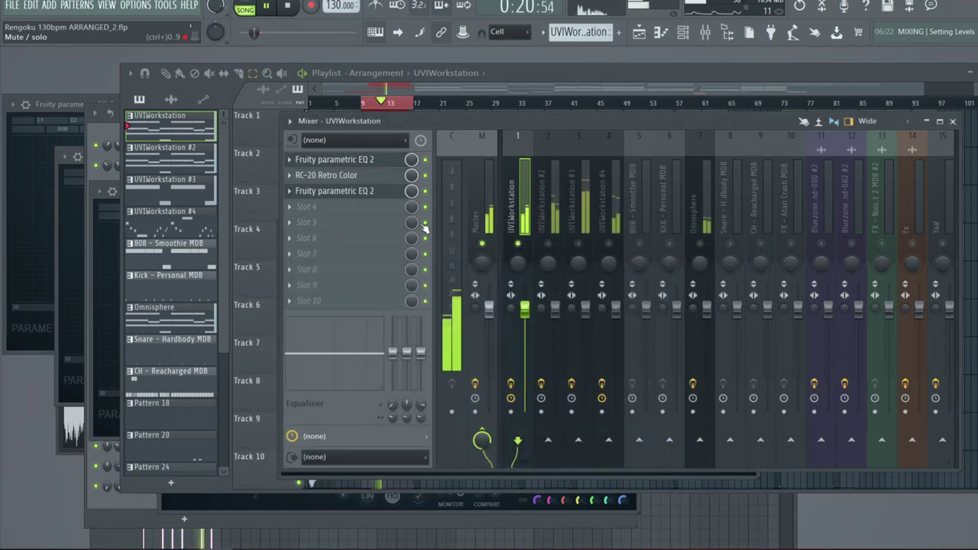
pyautogui.press('space')
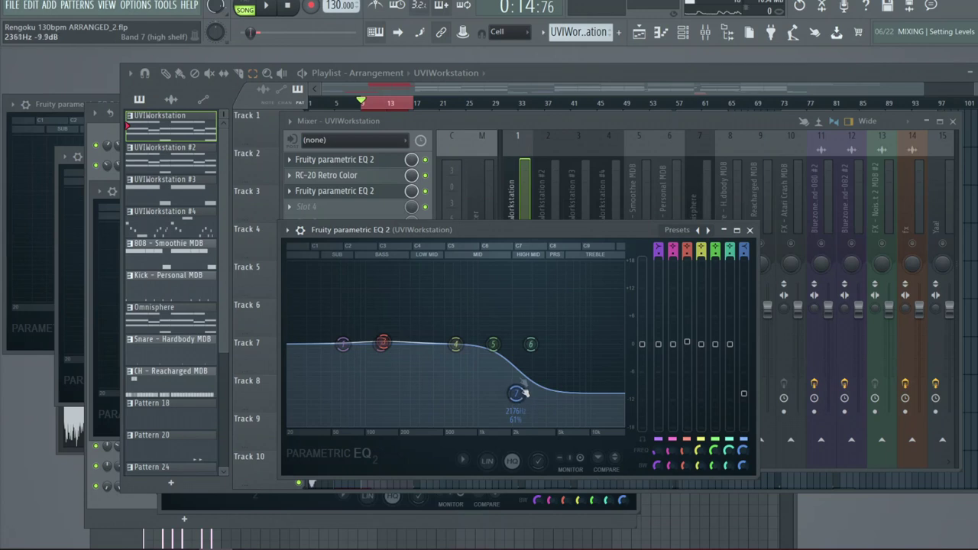
# Step: Solo the UVIWorkstation #2 mixer track and play it with Fruity parametric EQ 2 bypassed
pyautogui.click(551, 193)
pyautogui.rightClick(548, 245)
pyautogui.press('space')
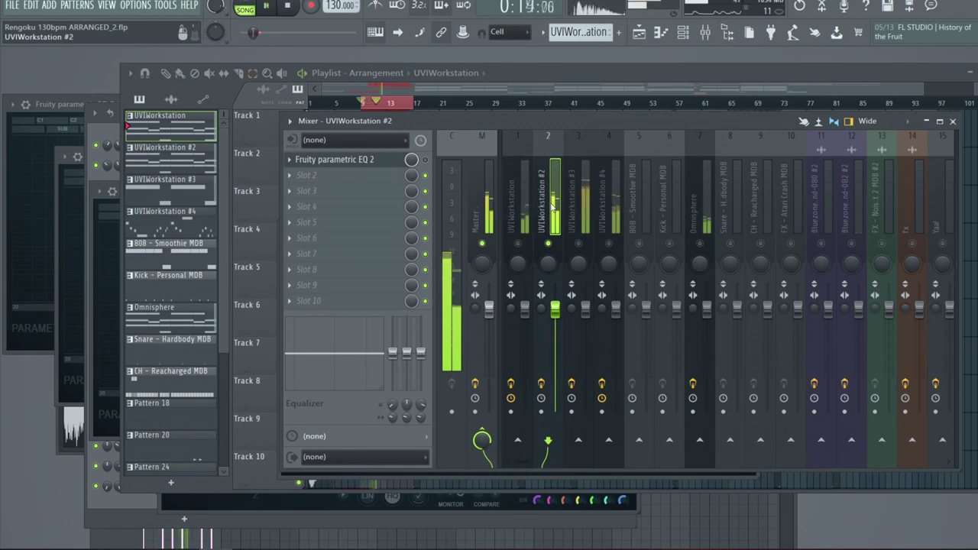
pyautogui.press('space')
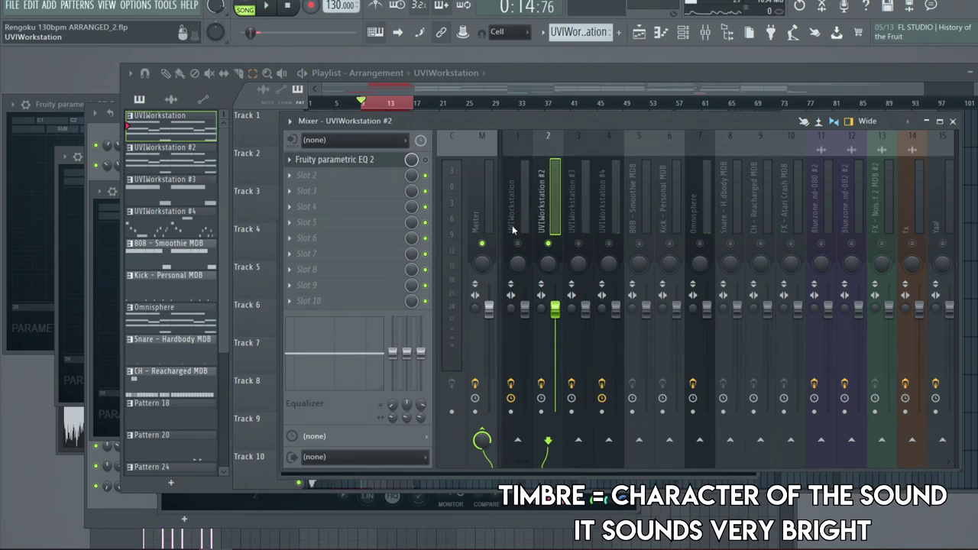
# Step: Adjust the low-cut band of Fruity parametric EQ 2 on UVIWorkstation #2 slightly and play the soloed track with the EQ enabled
pyautogui.click(380, 159)
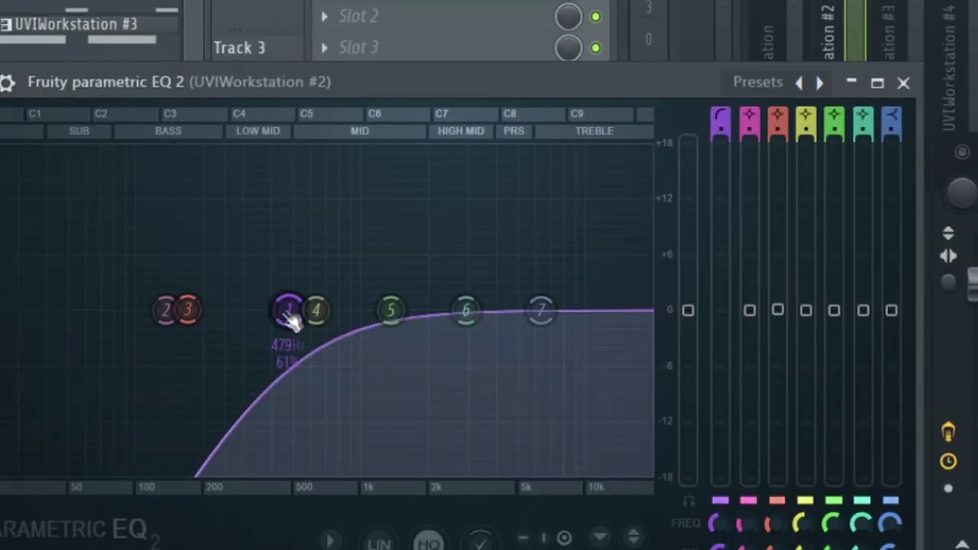
pyautogui.moveTo(285, 306); pyautogui.dragTo(343, 289)
pyautogui.press('space')
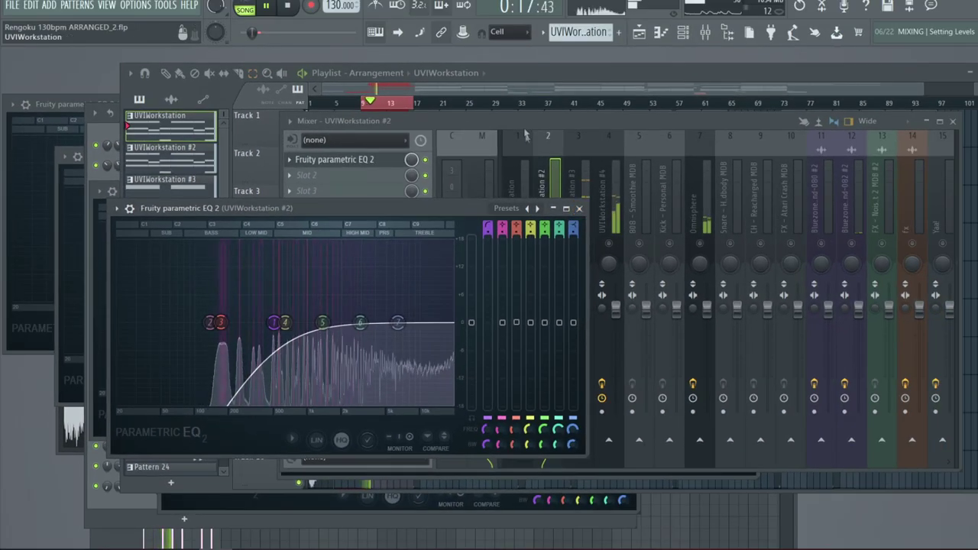
pyautogui.click(442, 165)
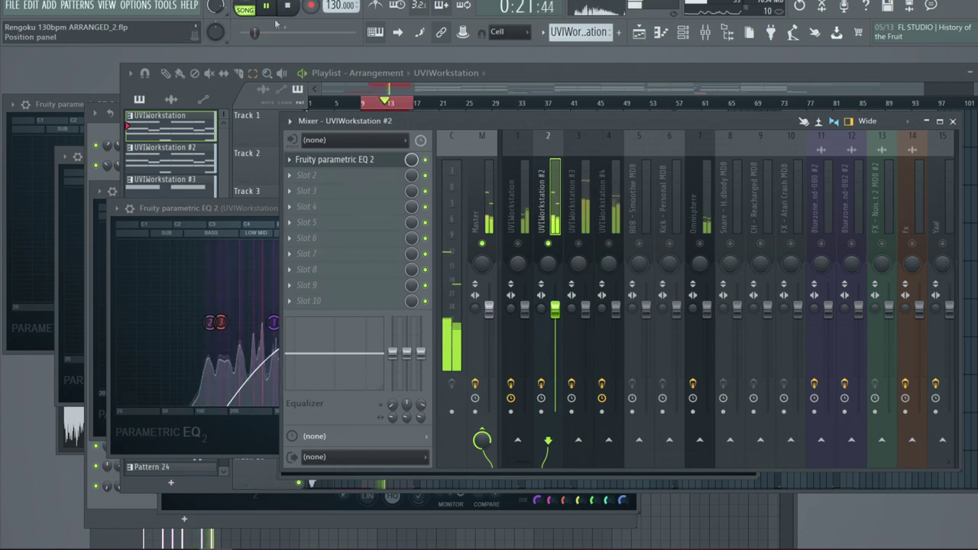
pyautogui.press('space')
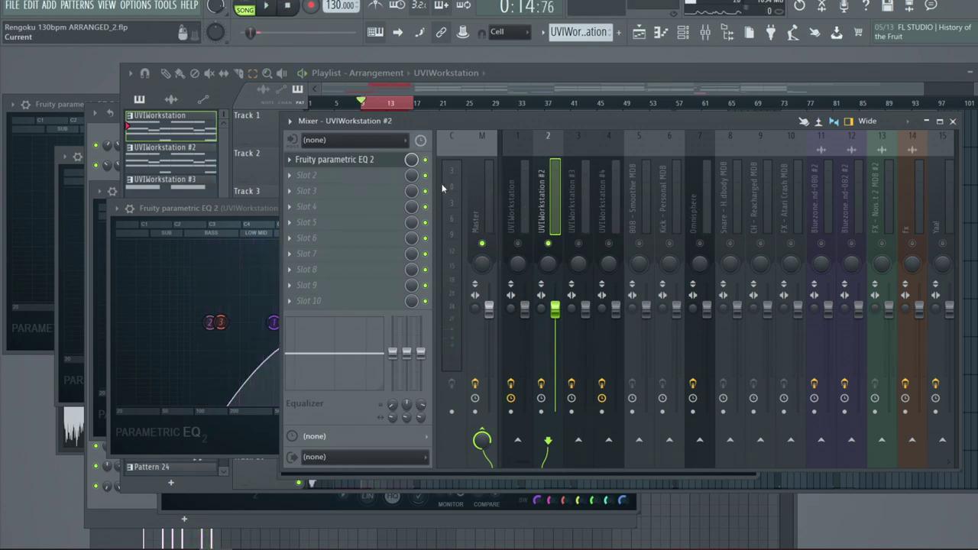
# Step: Solo the UVIWorkstation #3 mixer track and play it with Fruity parametric EQ 2 bypassed
pyautogui.click(581, 247)
pyautogui.press('space')
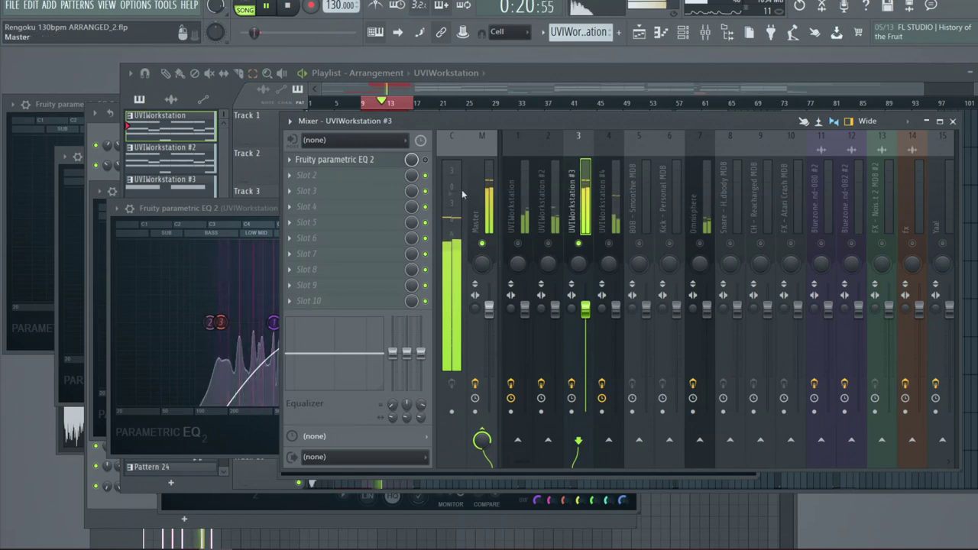
pyautogui.press('space')
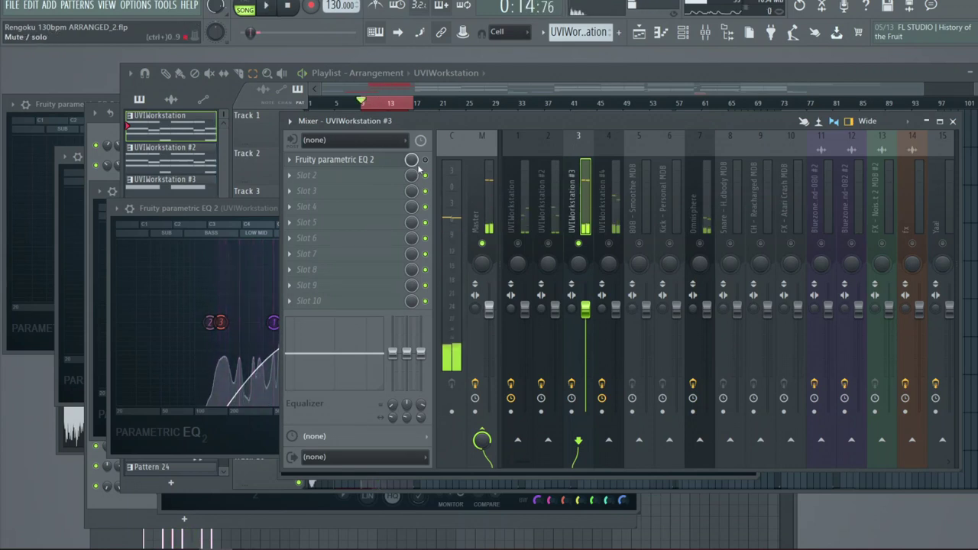
# Step: View the Fruity parametric EQ 2 curve on UVIWorkstation #3 and play the soloed track with the EQ enabled
pyautogui.click(399, 165)
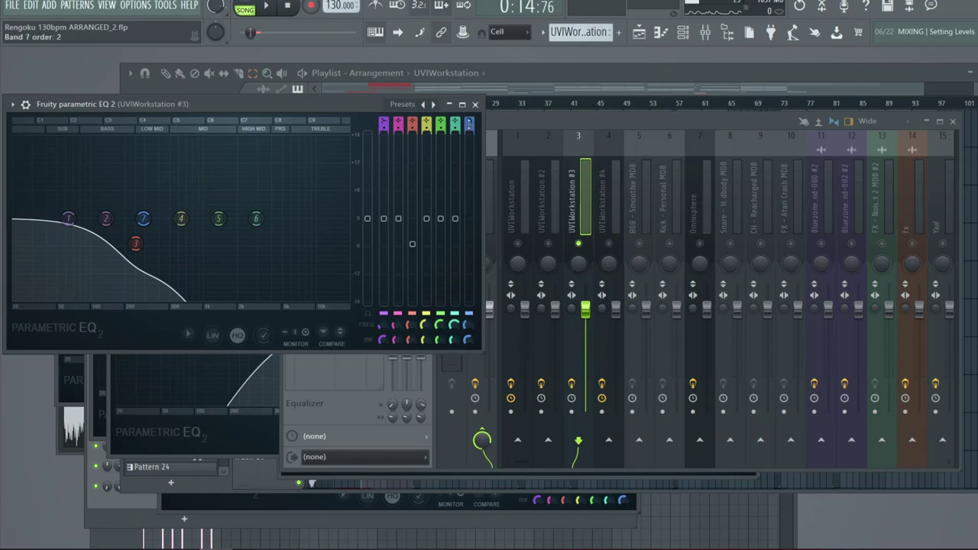
pyautogui.click(507, 124)
pyautogui.press('space')
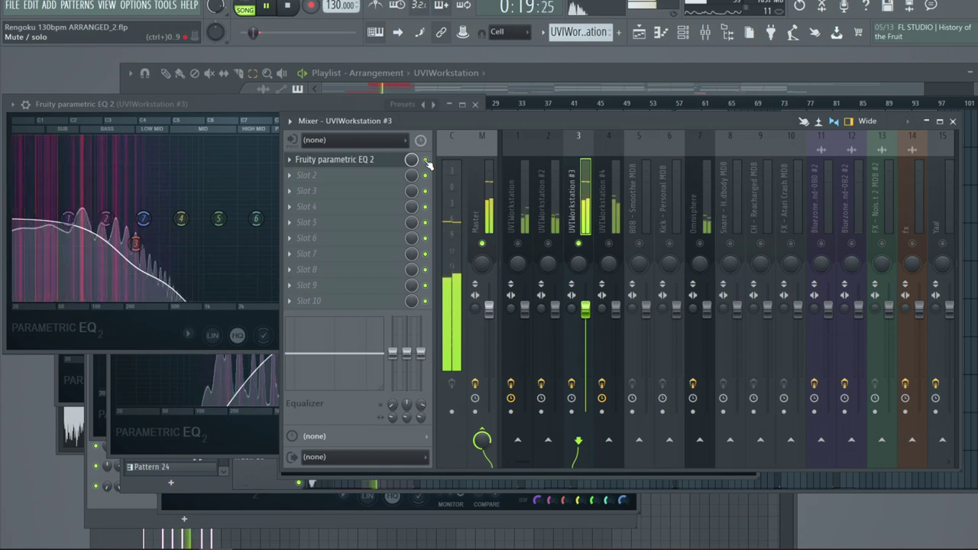
pyautogui.press('space')
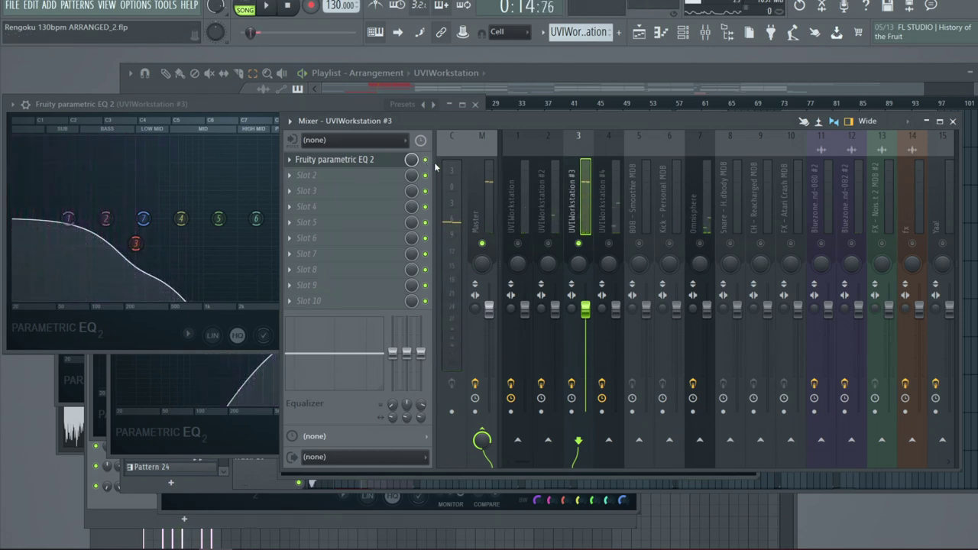
# Step: Solo UVIWorkstation #4, play it with its Fruity parametric EQ 2 enabled, and inspect the EQ's boosted high bands
pyautogui.click(608, 239)
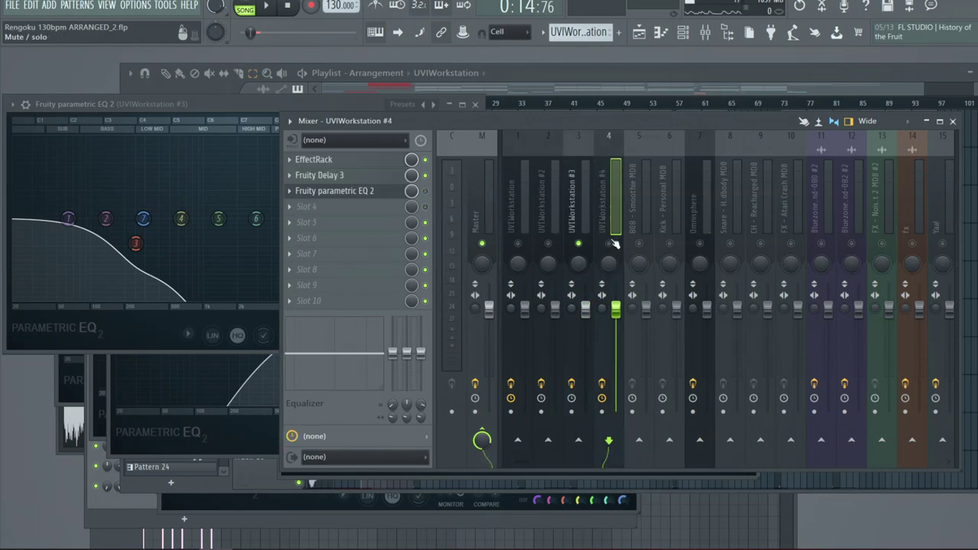
pyautogui.click(367, 191)
pyautogui.press('space')
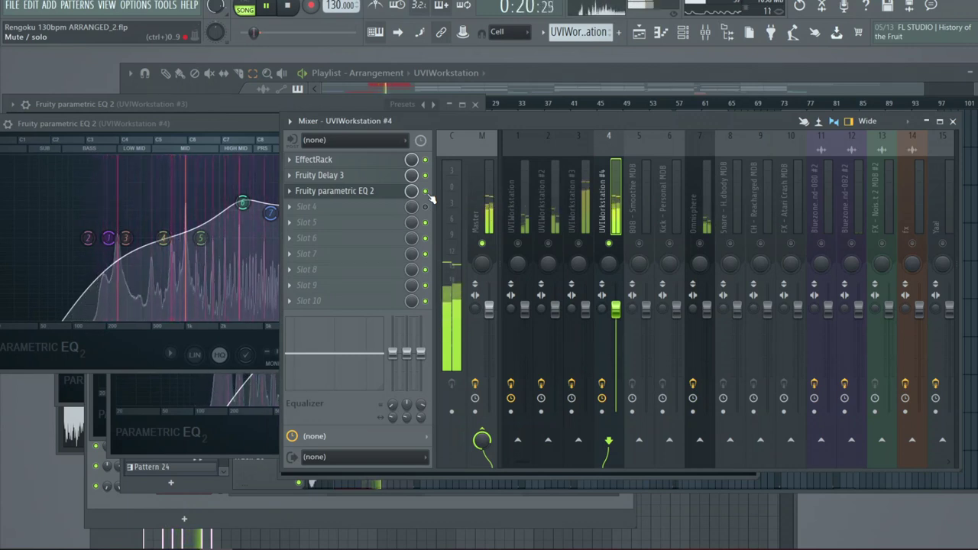
pyautogui.press('space')
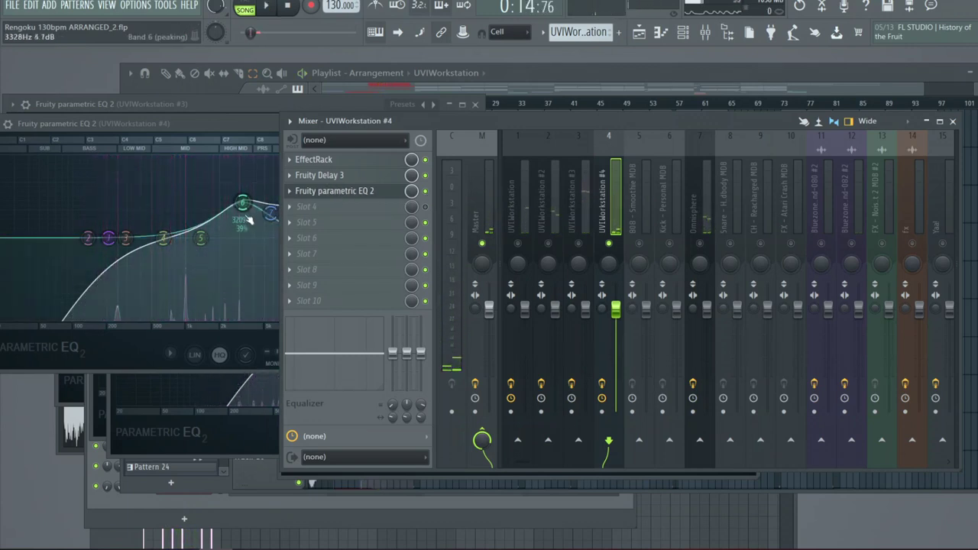
pyautogui.click(232, 122)
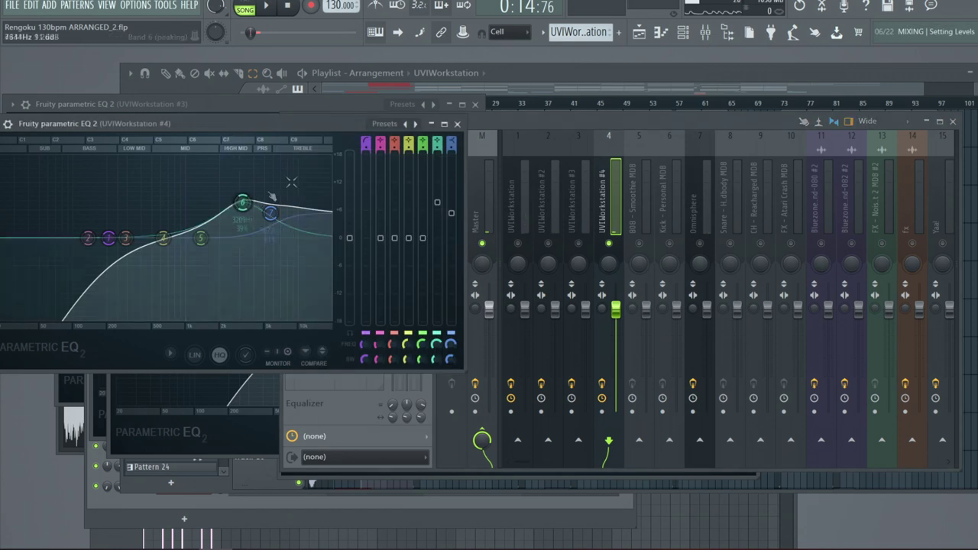
pyautogui.click(562, 123)
# Step: Unmute all four UVIWorkstation tracks and play them together while switching each track's Fruity parametric EQ 2 on in turn
pyautogui.click(574, 191)
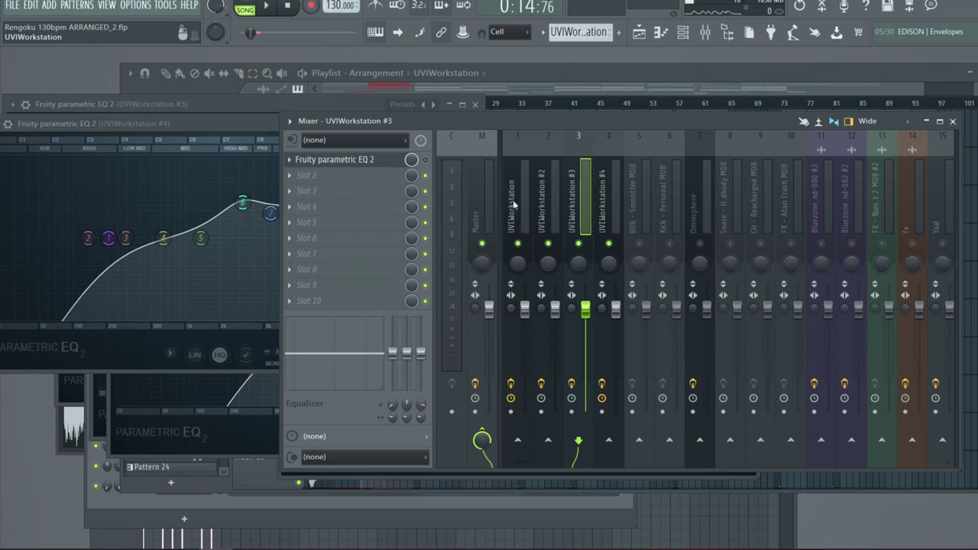
pyautogui.click(519, 201)
pyautogui.press('space')
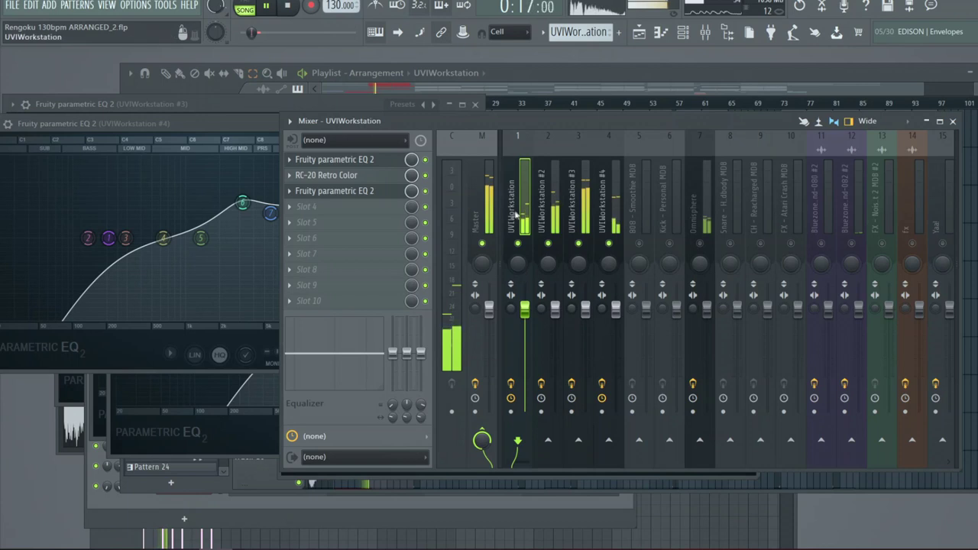
pyautogui.press('Right')
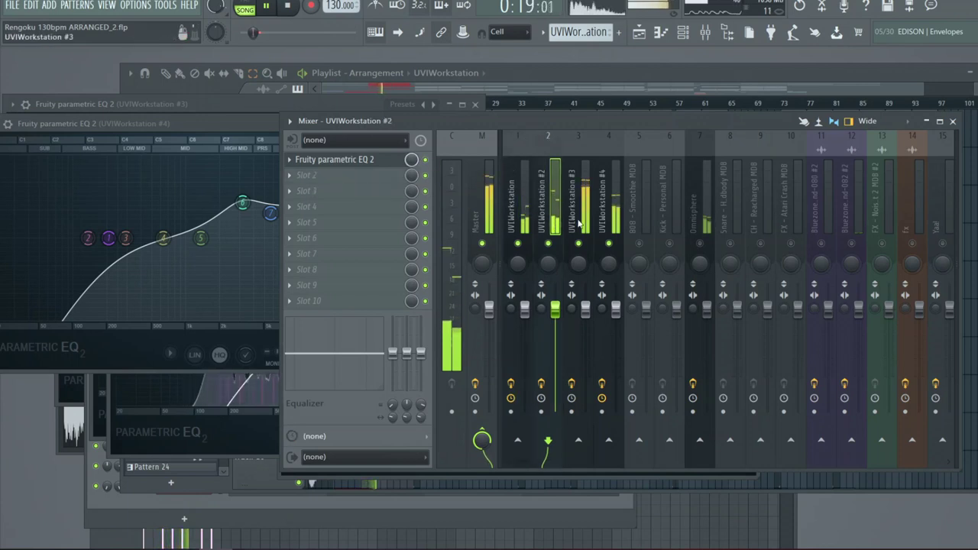
pyautogui.click(609, 216)
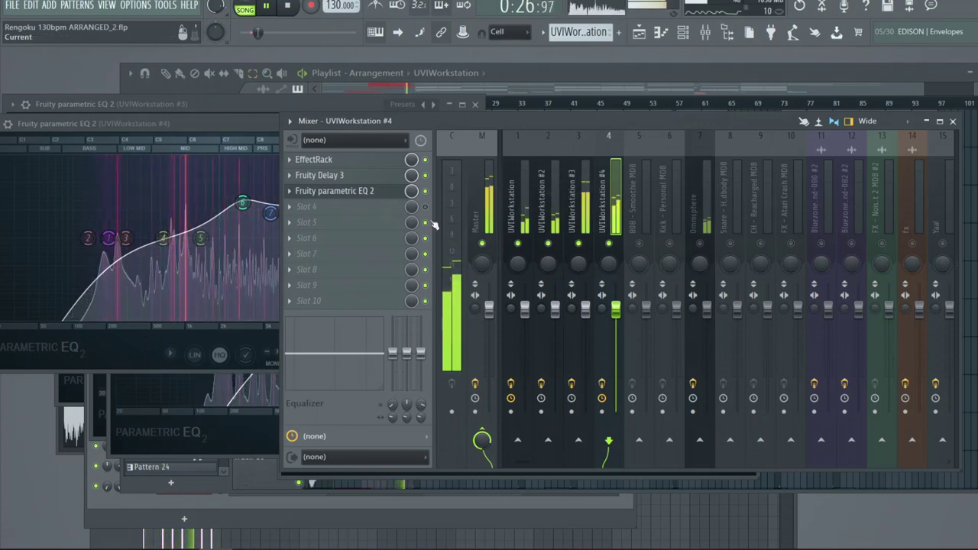
pyautogui.press('space')
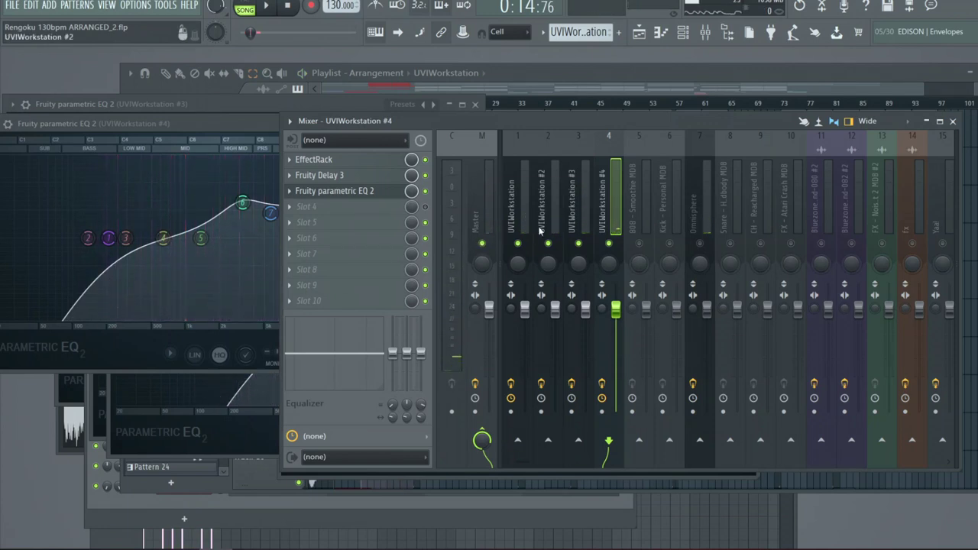
# Step: Select the Omnisphere mixer track and inspect the curve of its Fruity parametric EQ 2
pyautogui.click(701, 237)
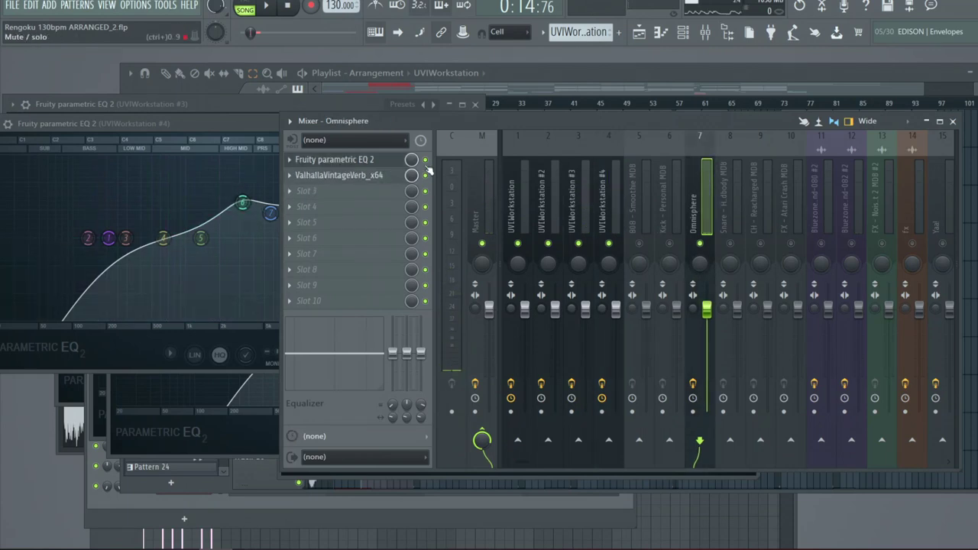
pyautogui.click(378, 159)
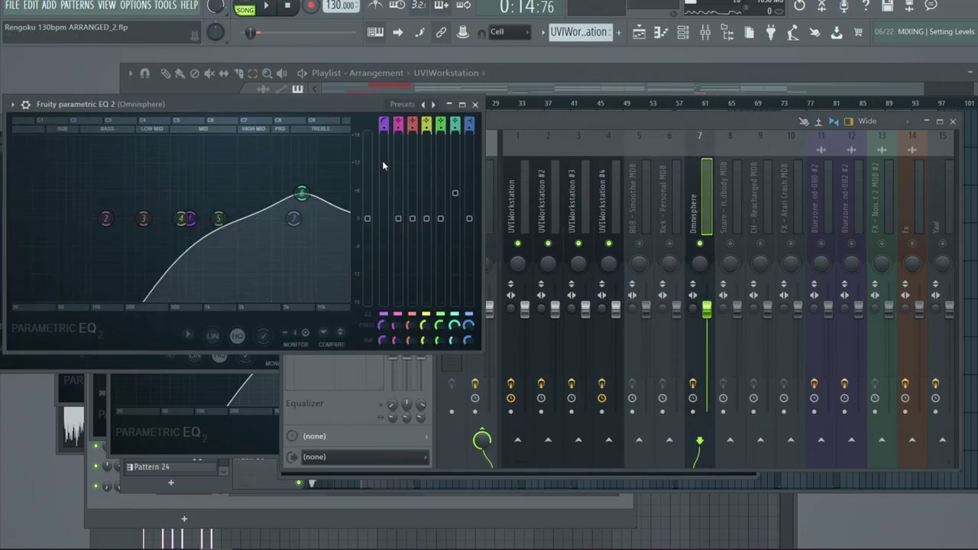
pyautogui.click(475, 105)
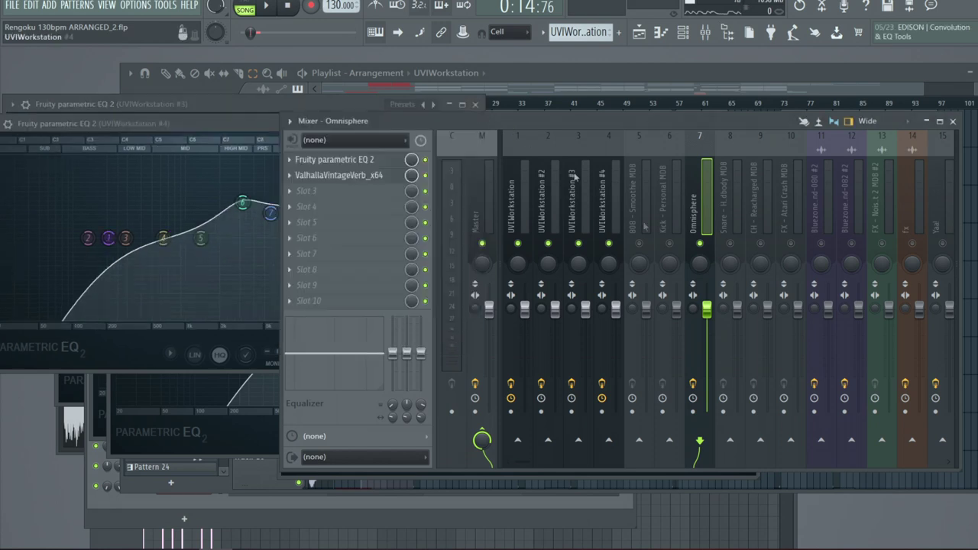
# Step: Play Omnisphere together with the four UVIWorkstation tracks, comparing it with its EQ and ValhallaVintageVerb bypassed and enabled
pyautogui.press('space')
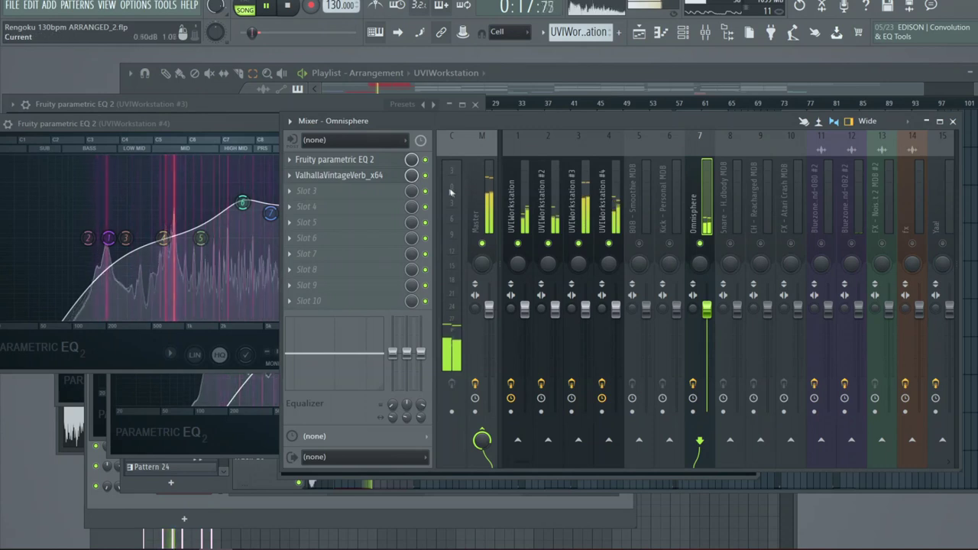
pyautogui.press('space')
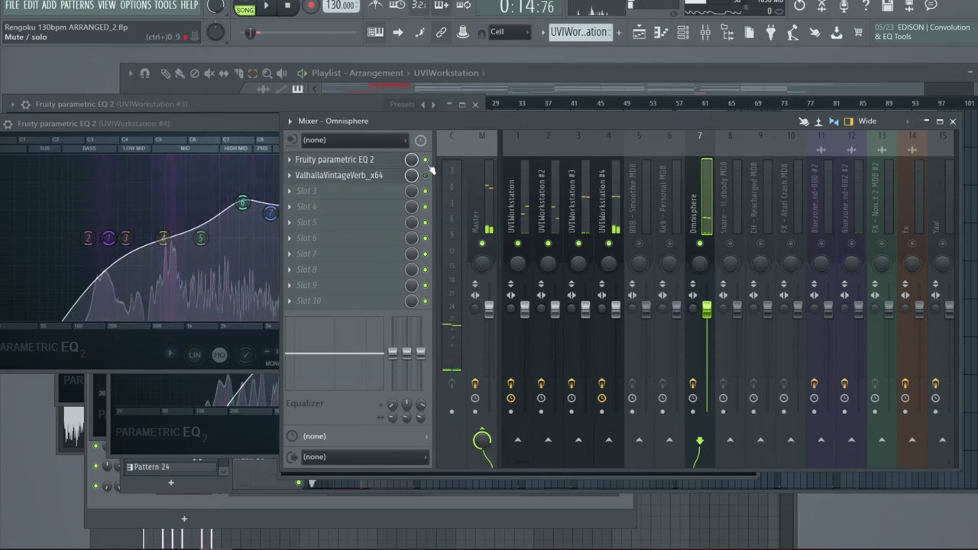
pyautogui.press('space')
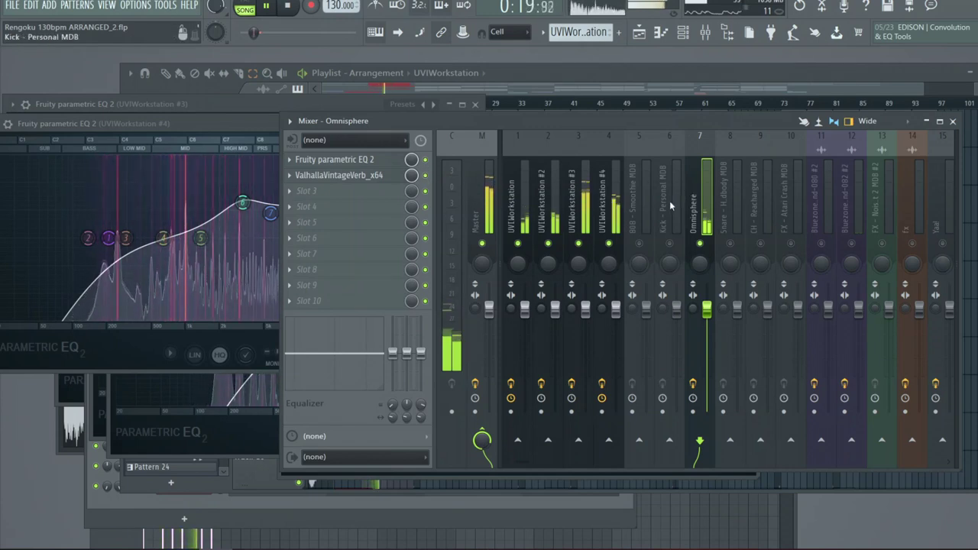
pyautogui.press('space')
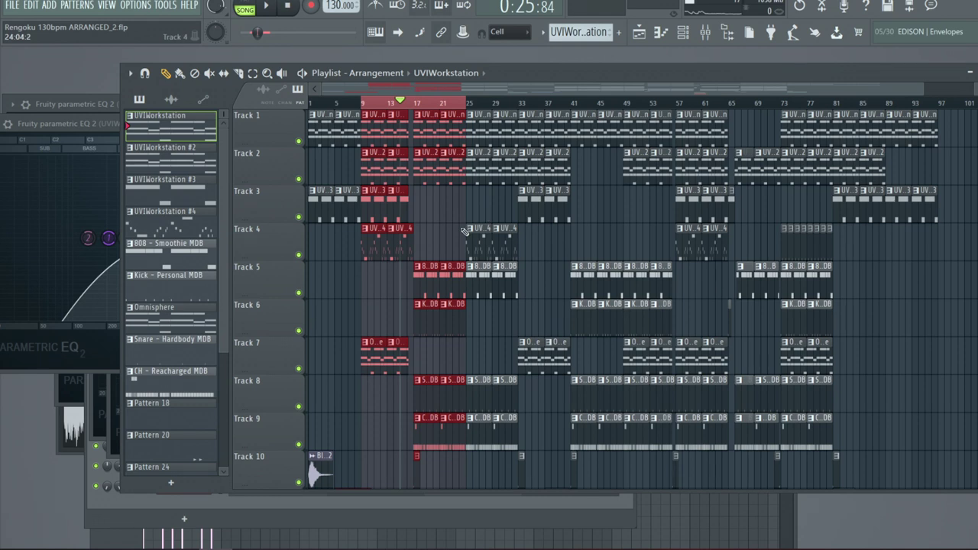
# Step: Play the arrangement from bars 17 to 33 with the mixer open on the Master track to check its level
pyautogui.press('space')
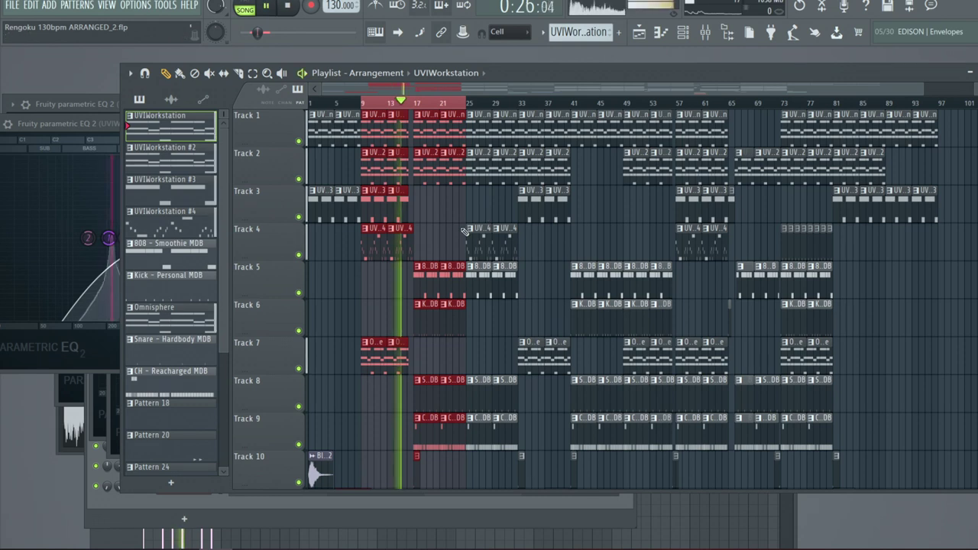
pyautogui.click(709, 34)
pyautogui.click(493, 212)
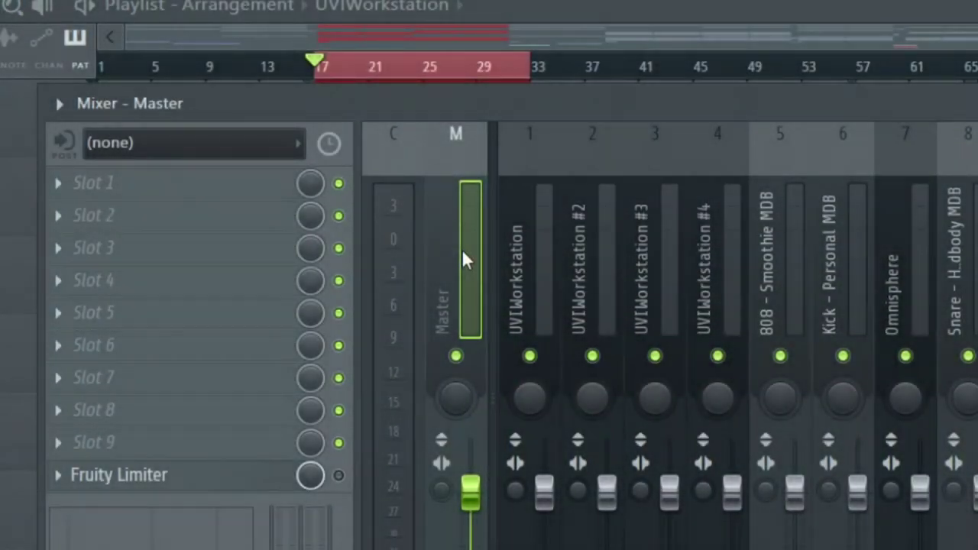
pyautogui.press('space')
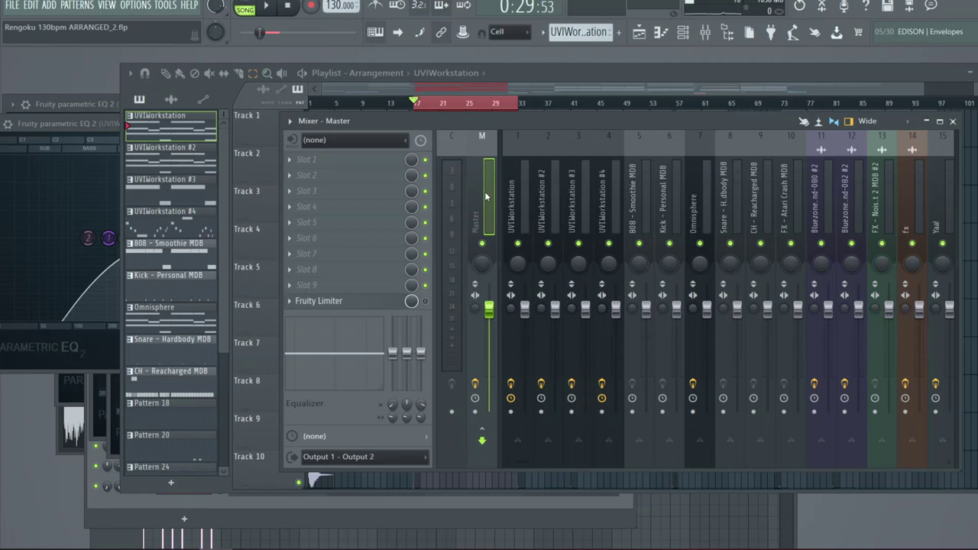
# Step: Solo the Kick - Personal MDB mixer track and unmute 808 - Smoothie MDB alongside it
pyautogui.press('Right')
pyautogui.press('Right')
pyautogui.press('Right')
pyautogui.press('Right')
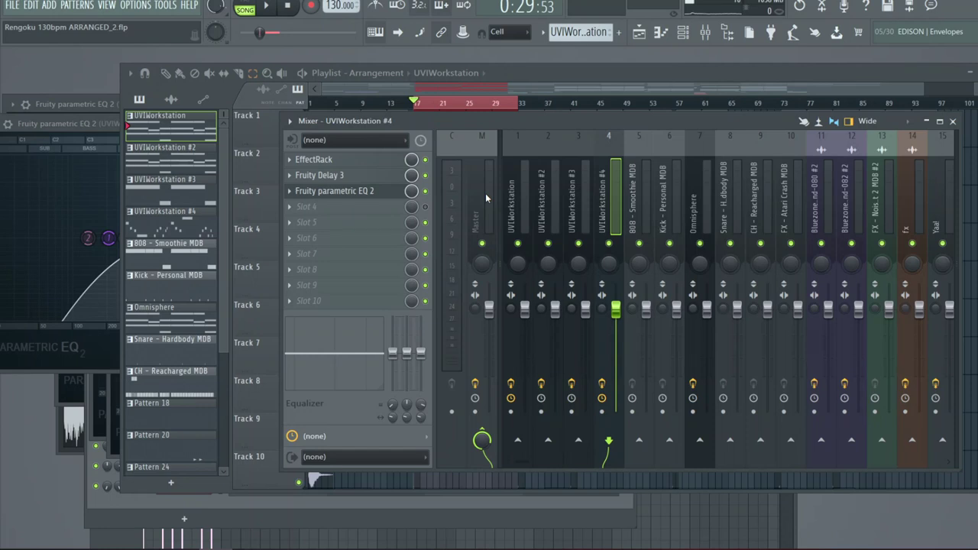
pyautogui.rightClick(671, 246)
pyautogui.click(640, 244)
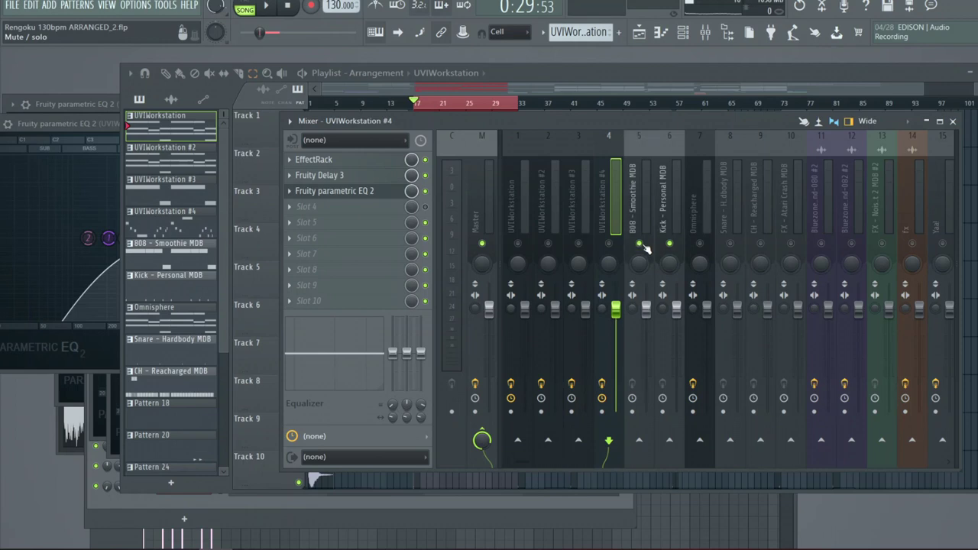
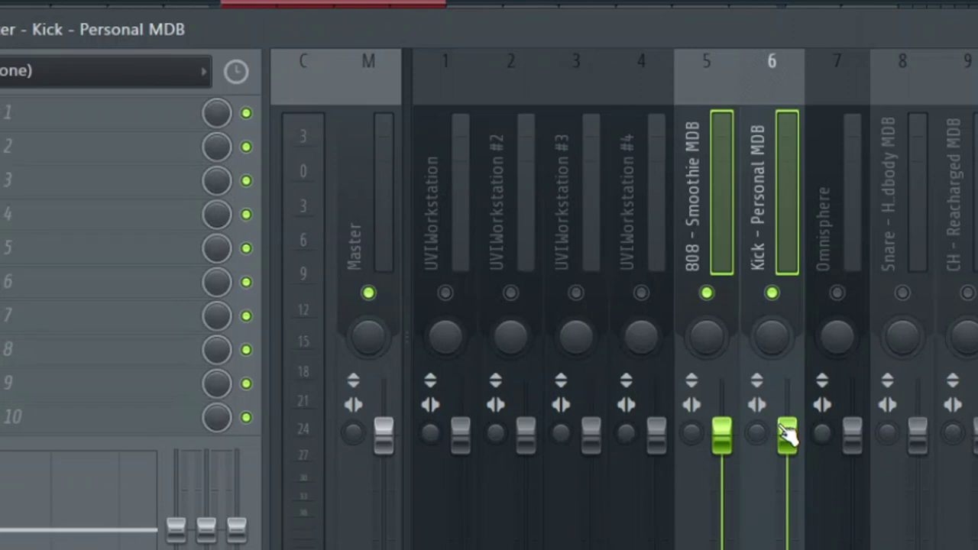
# Step: Lower the 808 - Smoothie MDB and Kick - Personal MDB volumes together to 43% (-14.9 dB)
pyautogui.moveTo(788, 436); pyautogui.dragTo(787, 527)
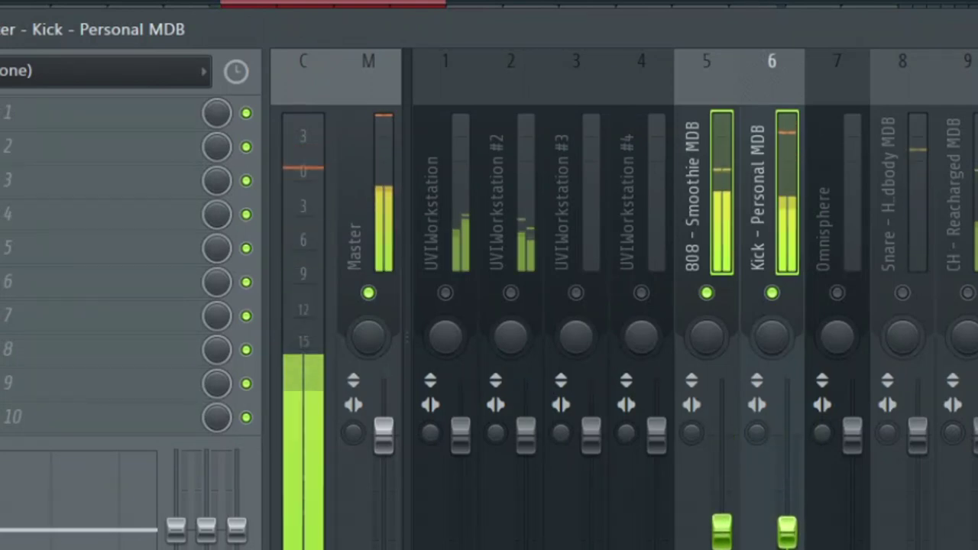
pyautogui.click(370, 199)
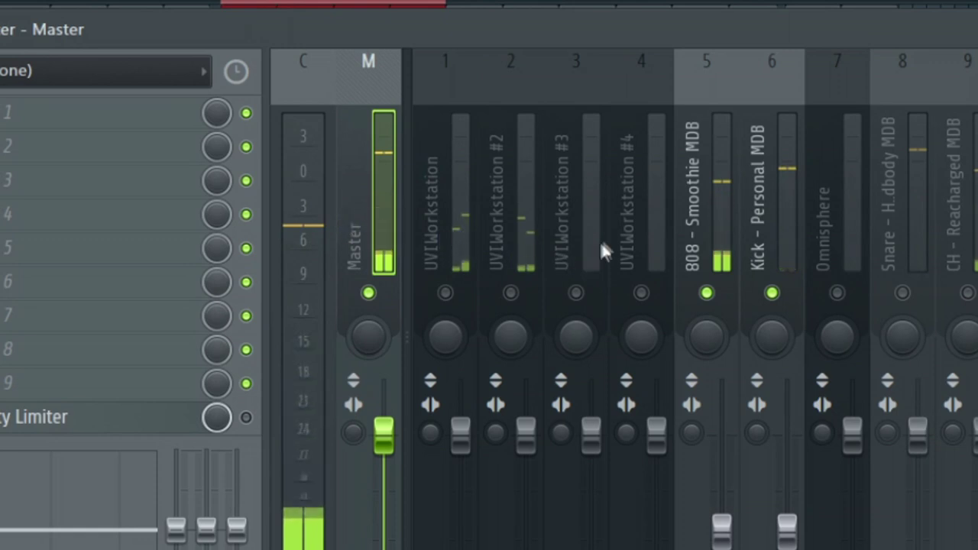
pyautogui.click(701, 227)
pyautogui.keyDown('ctrl'); pyautogui.click(753, 223); pyautogui.keyUp('ctrl')
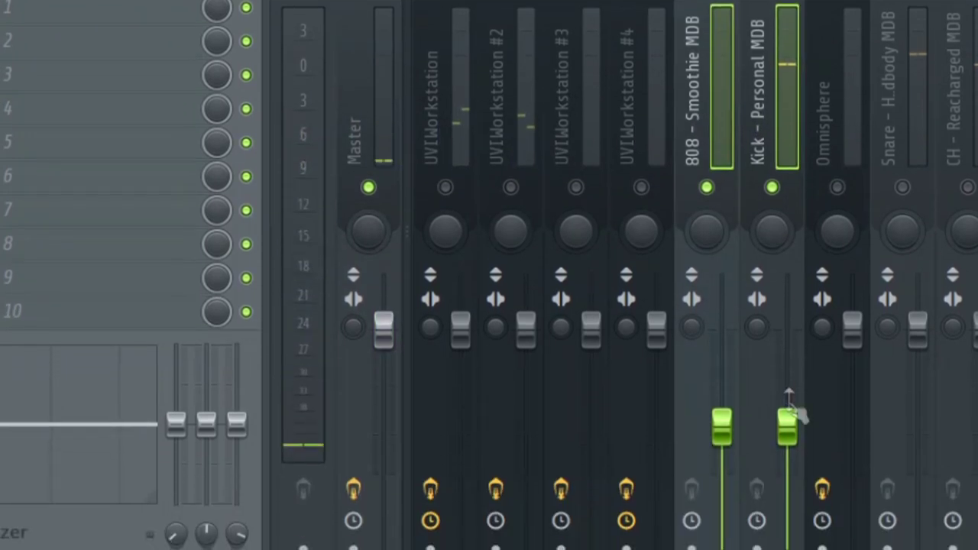
pyautogui.moveTo(793, 419); pyautogui.dragTo(793, 451)
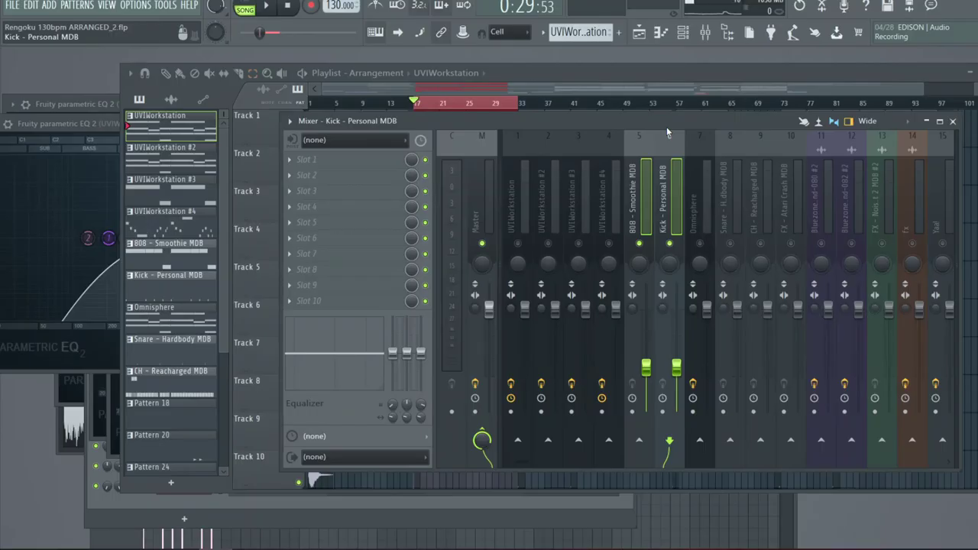
# Step: Select the Master track and play the isolated 808 and kick while checking the master meter
pyautogui.click(484, 153)
pyautogui.press('space')
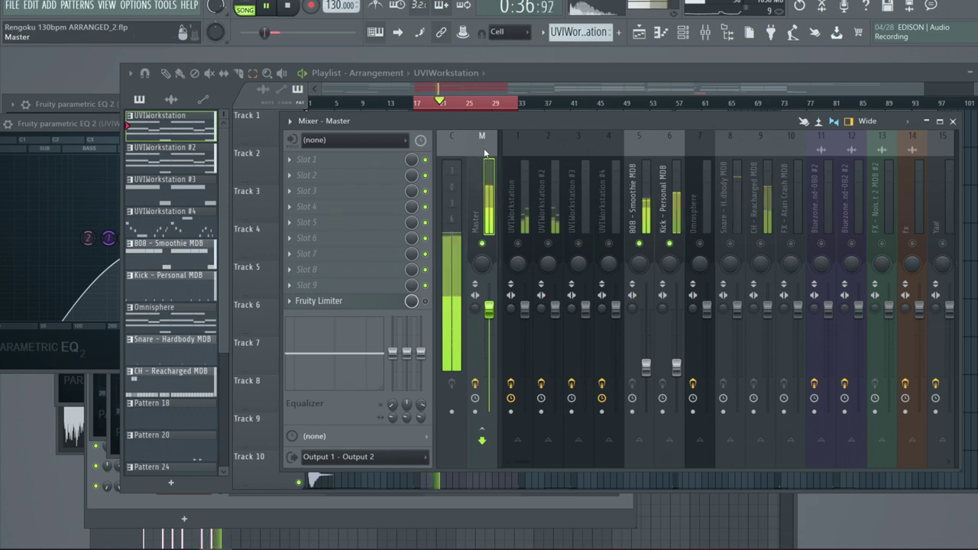
pyautogui.press('space')
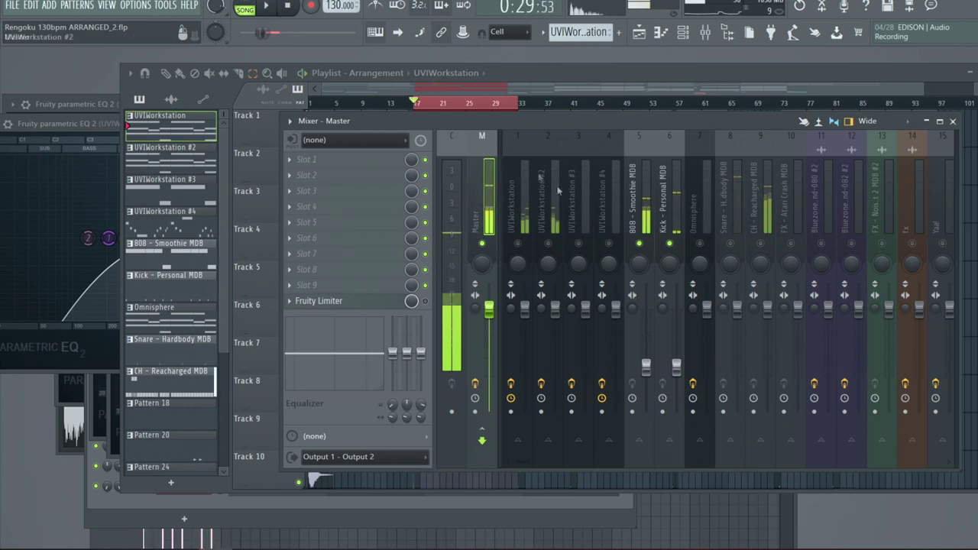
# Step: Play the 808 and kick against each other and lower the 808 - Smoothie MDB fader slightly below the kick's
pyautogui.click(645, 214)
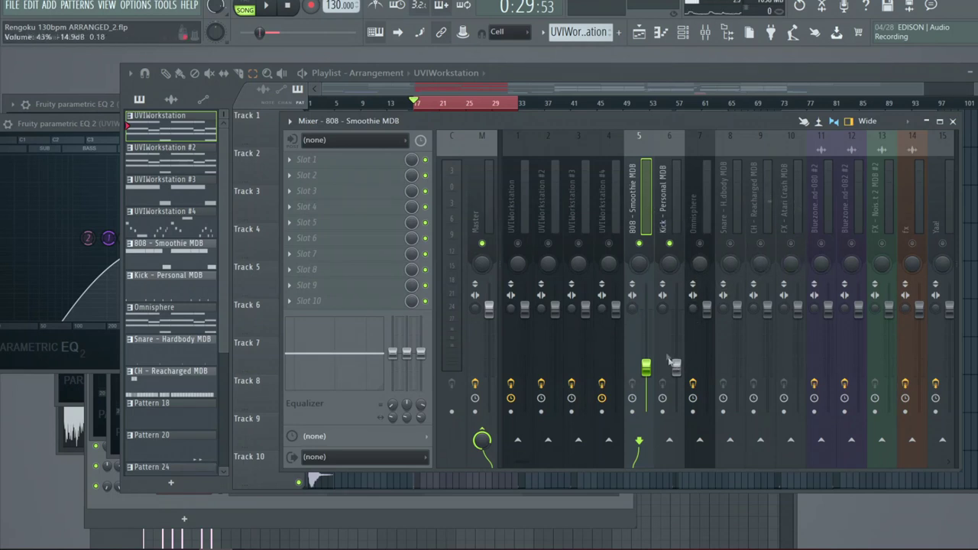
pyautogui.click(665, 209)
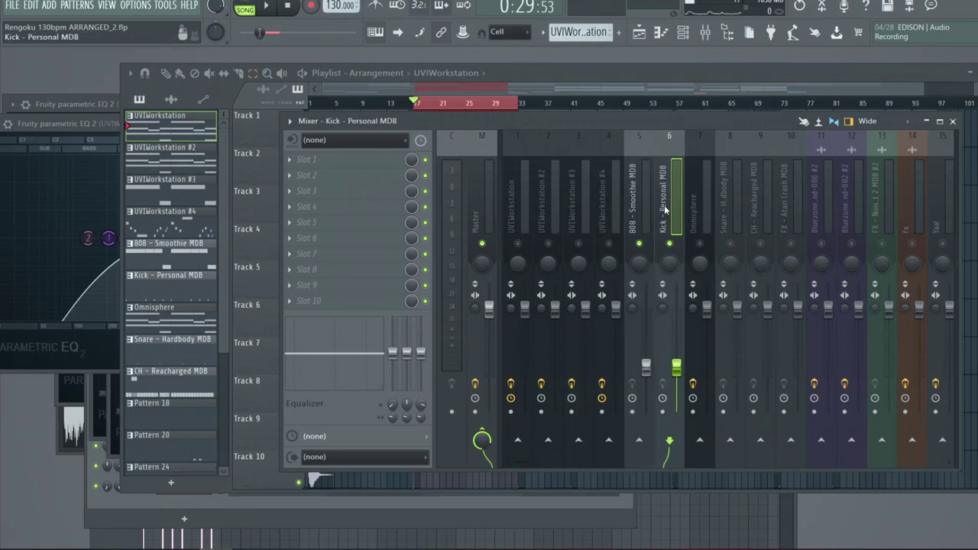
pyautogui.press('space')
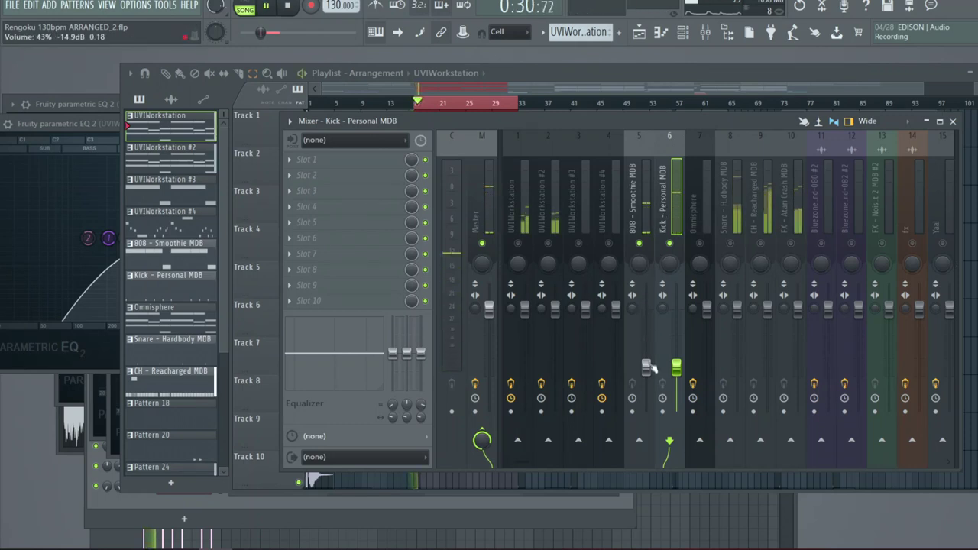
pyautogui.click(646, 367)
pyautogui.click(665, 204)
pyautogui.press('space')
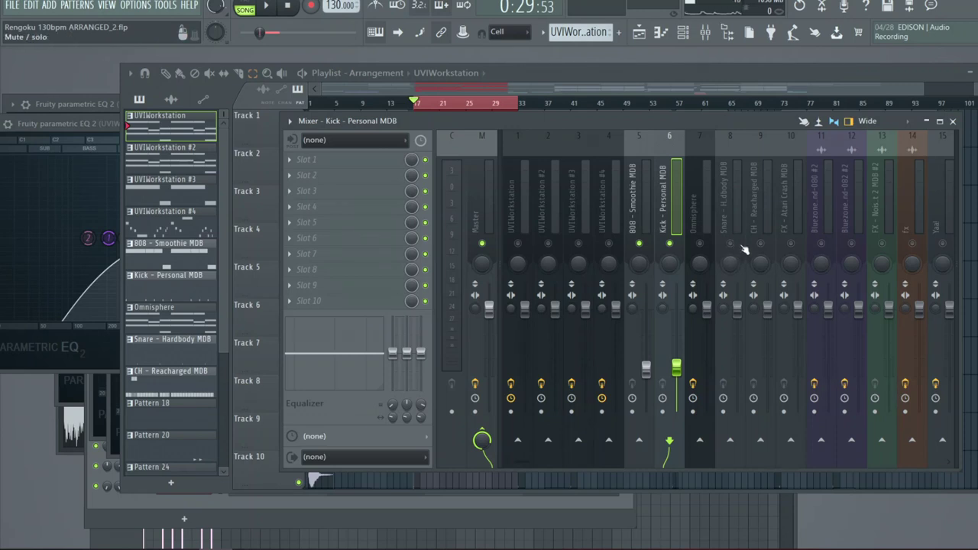
# Step: Unmute Snare - Hardbody MDB, pull its volume to zero, and raise it to 37% (-16.8 dB) during playback
pyautogui.click(732, 244)
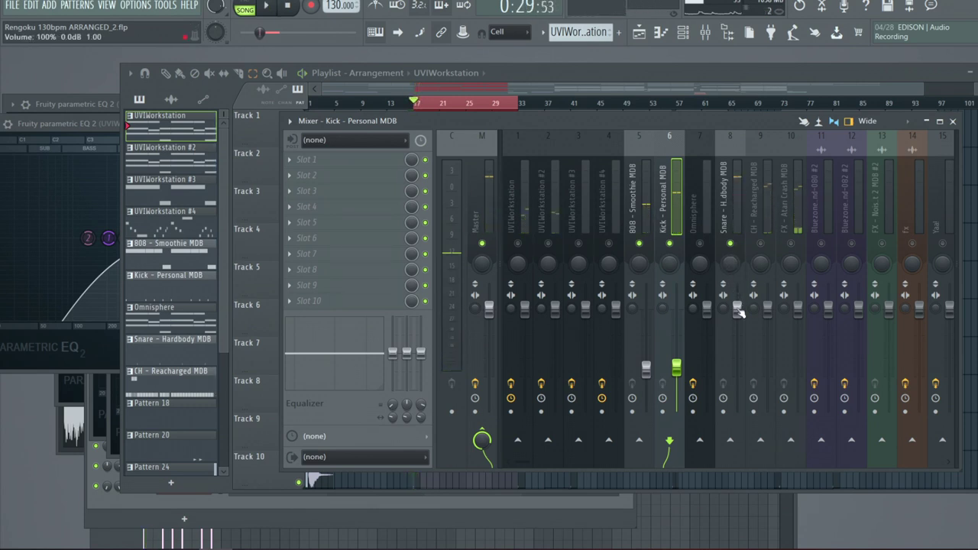
pyautogui.moveTo(737, 308); pyautogui.dragTo(736, 413)
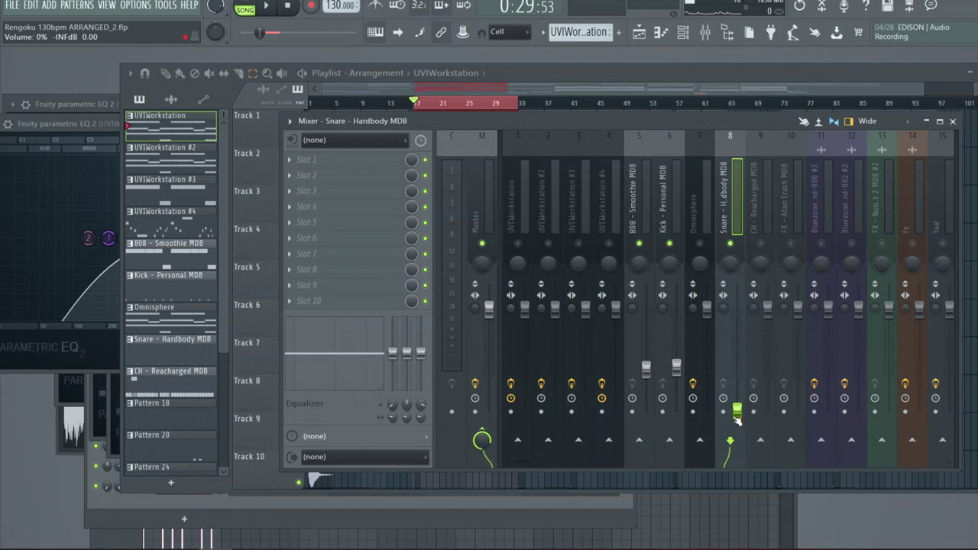
pyautogui.moveTo(738, 413); pyautogui.dragTo(737, 373)
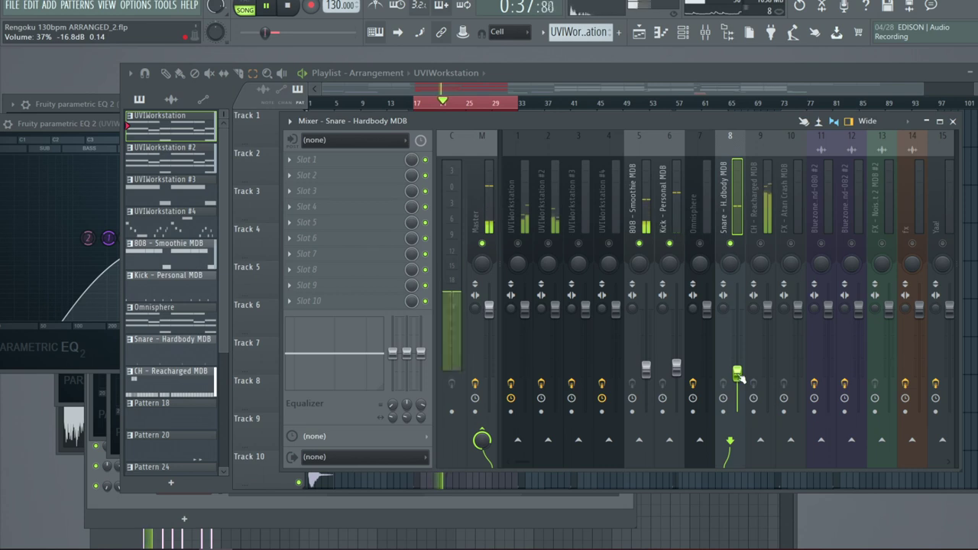
pyautogui.press('space')
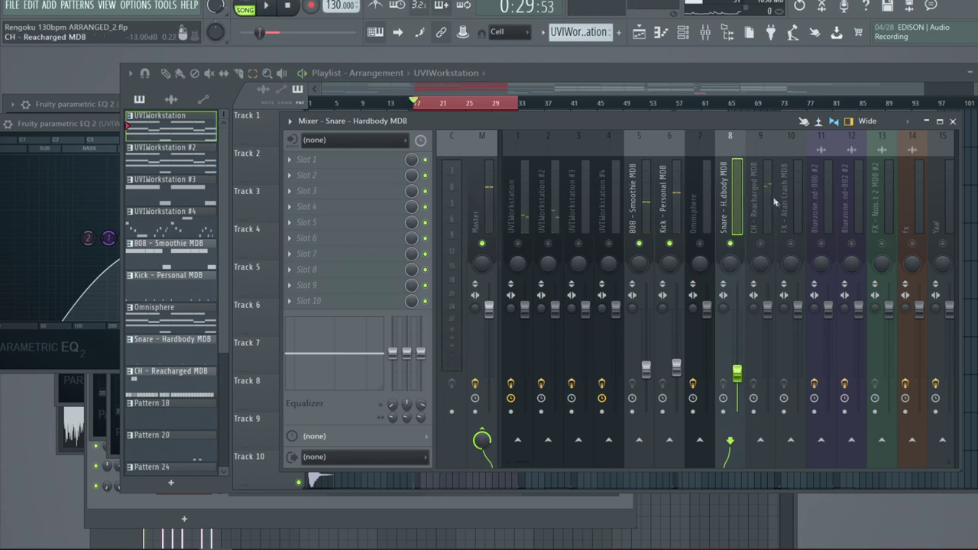
# Step: Unmute CH - Reacharged MDB and lower its volume to 19% (-24.6 dB) during playback
pyautogui.click(761, 217)
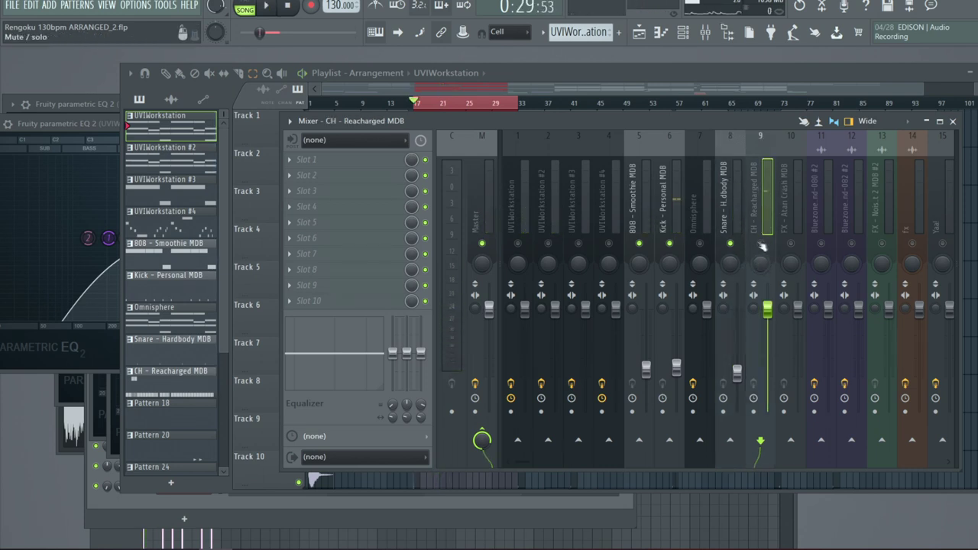
pyautogui.click(762, 243)
pyautogui.press('space')
pyautogui.moveTo(772, 316); pyautogui.dragTo(767, 397)
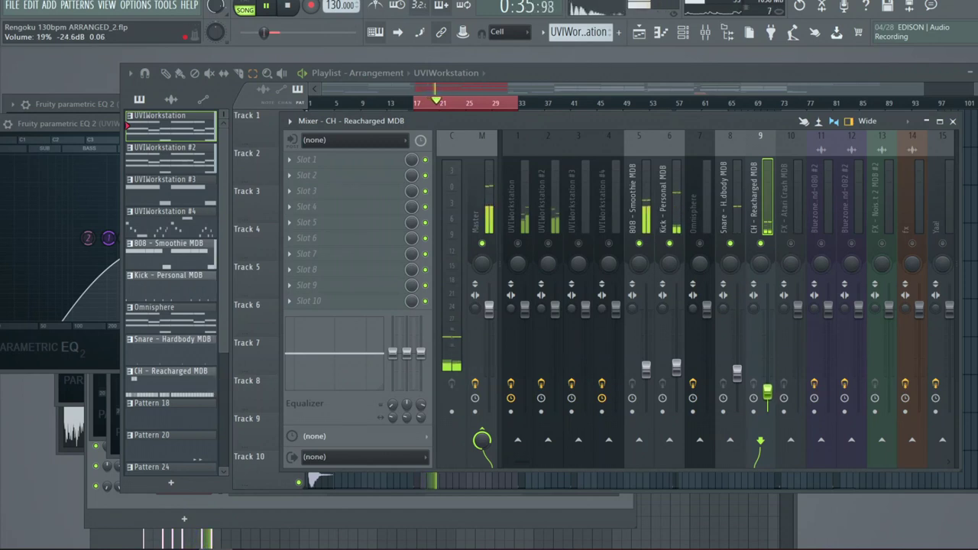
pyautogui.press('space')
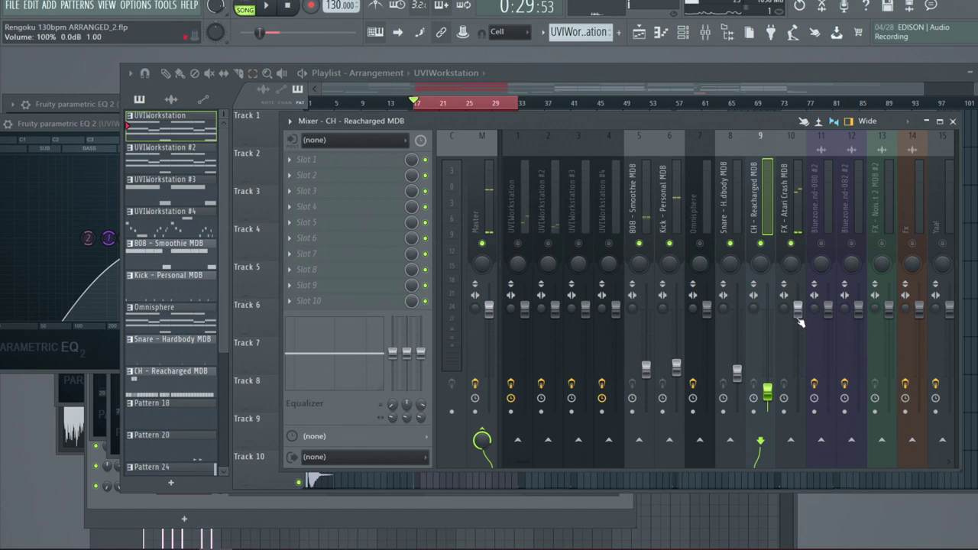
# Step: Lower the FX - Atari Crash MDB fader to slightly below the CH - Reacharged MDB fader, checking it during playback
pyautogui.moveTo(800, 311); pyautogui.dragTo(800, 317)
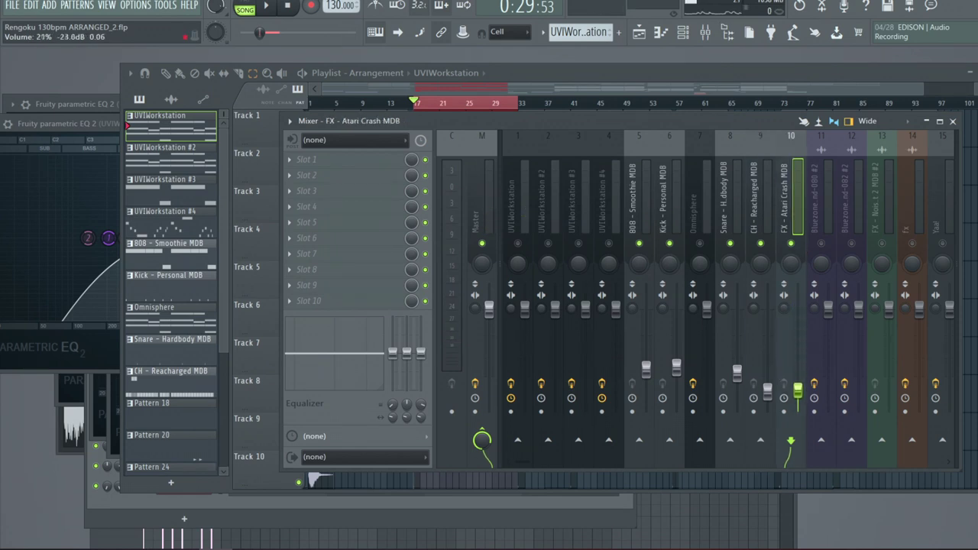
pyautogui.press('space')
pyautogui.moveTo(801, 393); pyautogui.dragTo(801, 403)
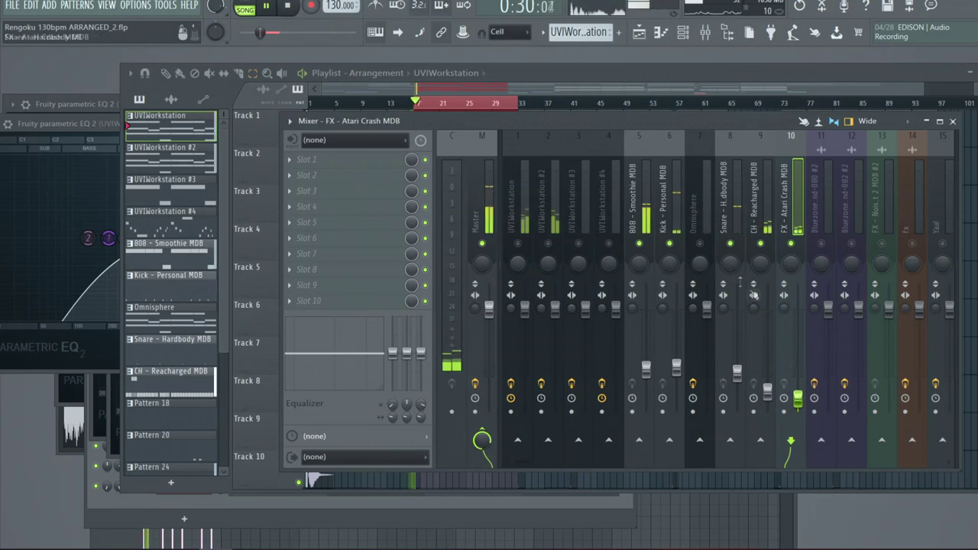
pyautogui.press('space')
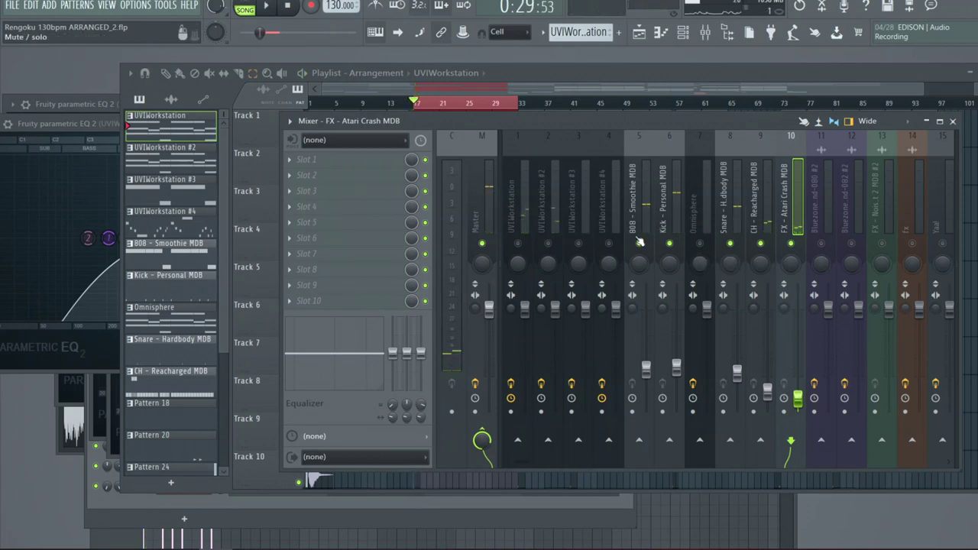
pyautogui.press('Home')
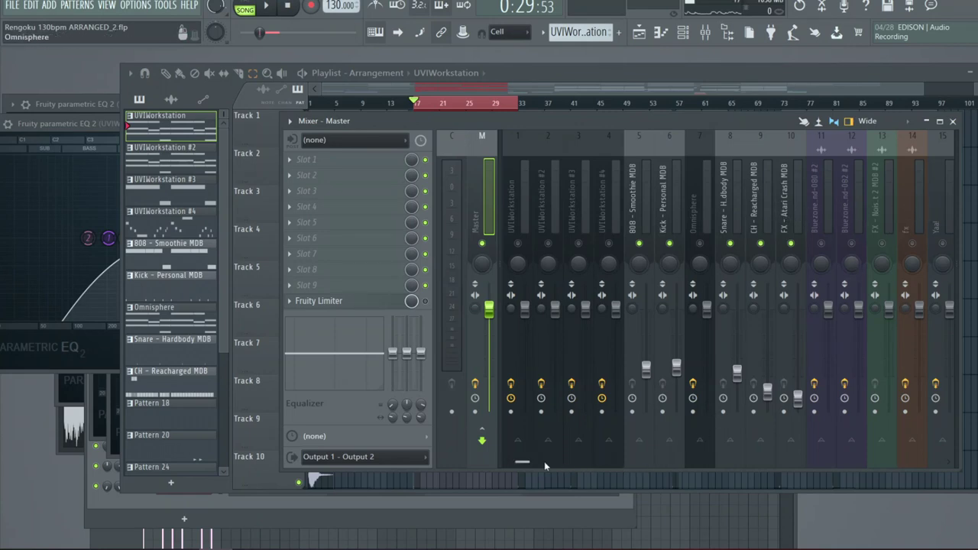
pyautogui.hscroll(3, 544, 461)
pyautogui.hscroll(-3, 535, 455)
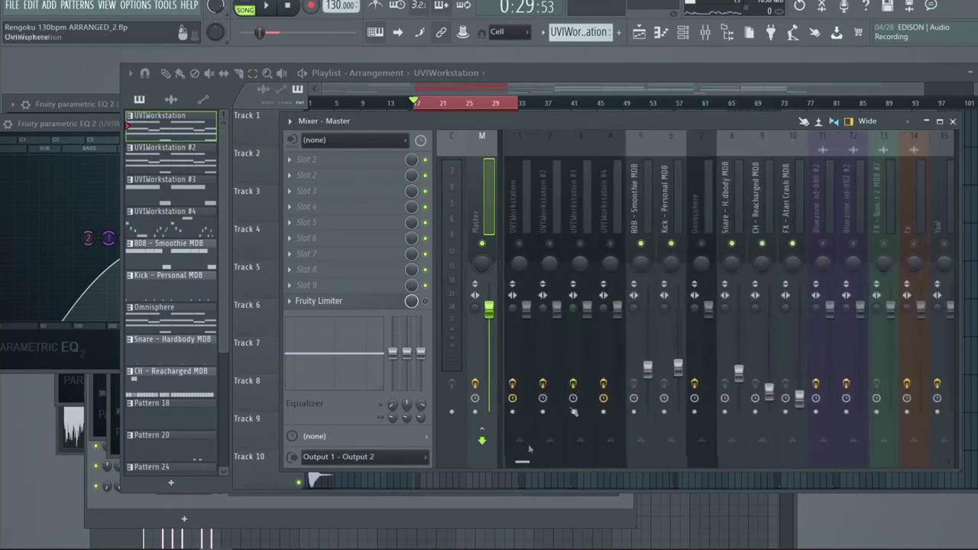
# Step: Lower the Yaa! fader and bring the fx fader down to about the CH - Reacharged MDB level during playback
pyautogui.press('F9')
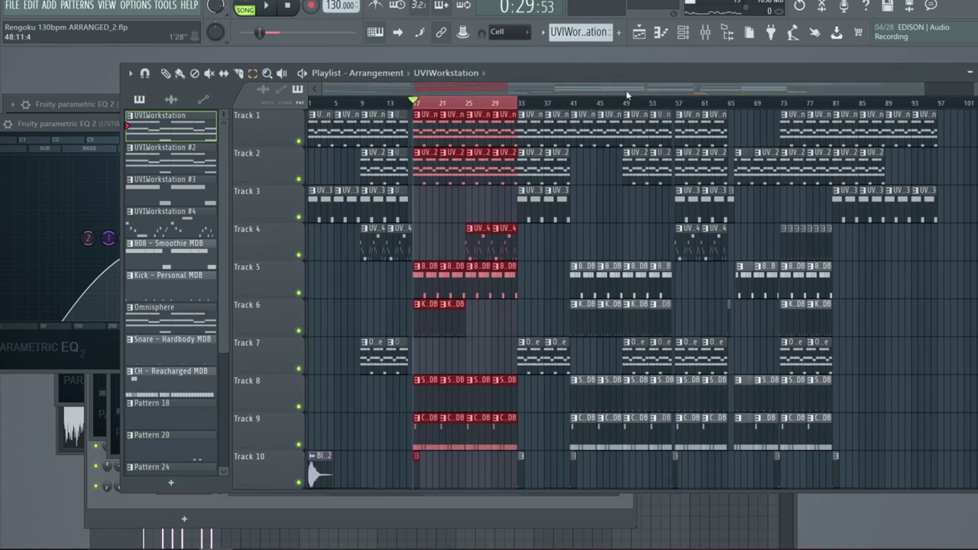
pyautogui.moveTo(627, 85); pyautogui.dragTo(709, 85)
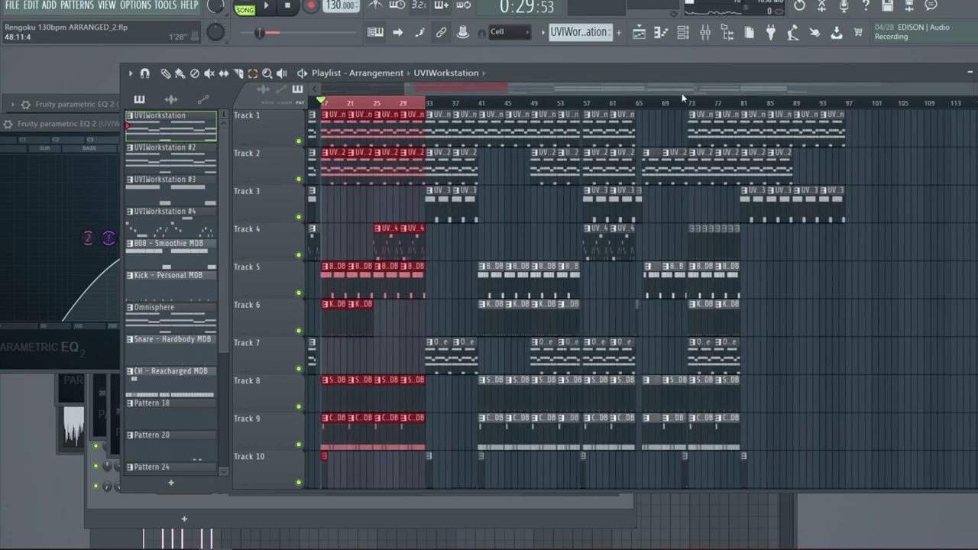
pyautogui.press('F9')
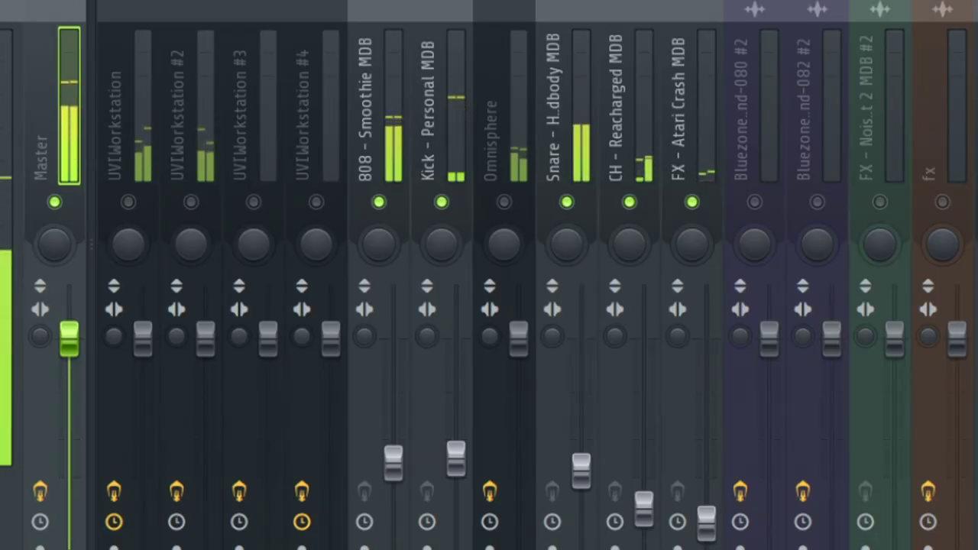
pyautogui.hscroll(5, 579, 443)
pyautogui.moveTo(500, 343); pyautogui.dragTo(492, 514)
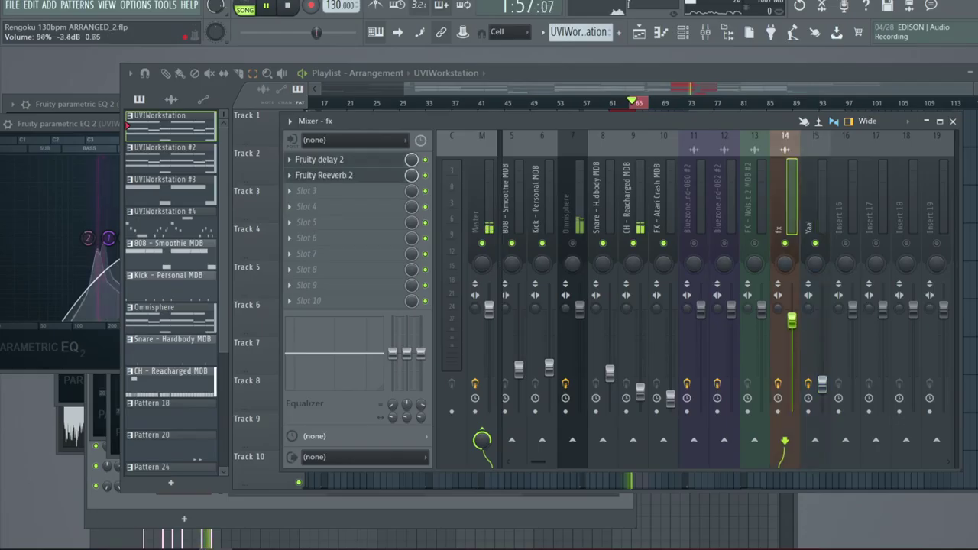
pyautogui.moveTo(791, 359); pyautogui.dragTo(792, 395)
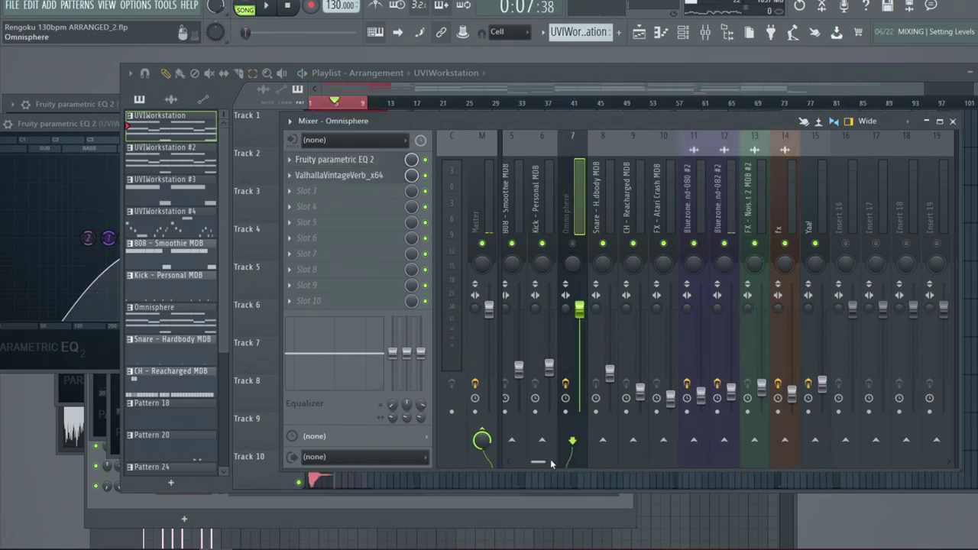
# Step: Unmute UVIWorkstation on mixer track 1 and select bars 17 to 33 of the arrangement as the playback range
pyautogui.scroll(4, 551, 428)
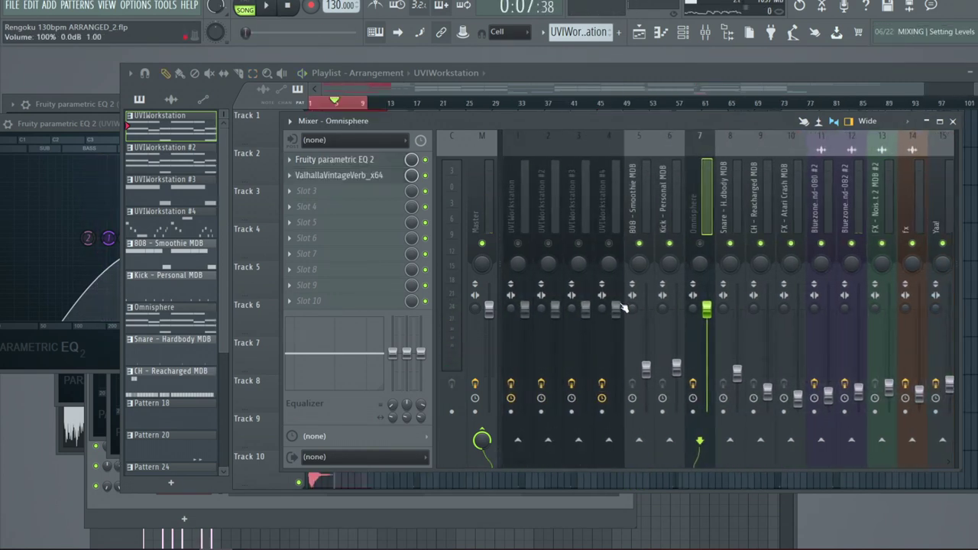
pyautogui.click(534, 243)
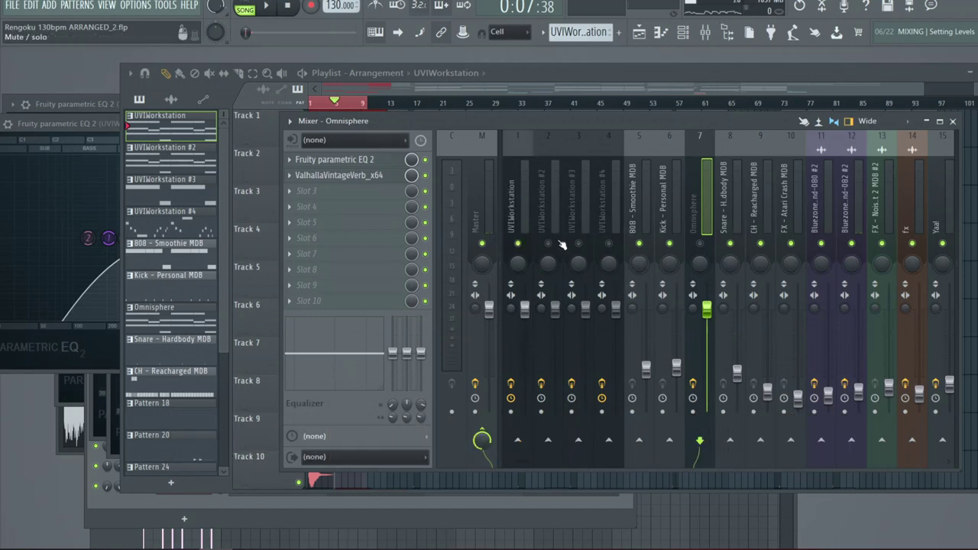
pyautogui.press('F9')
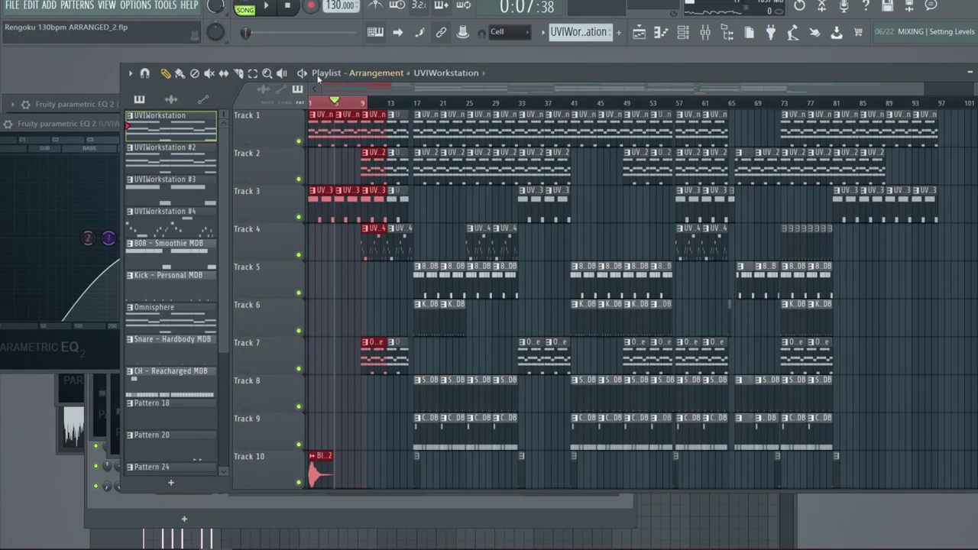
pyautogui.moveTo(414, 103); pyautogui.dragTo(527, 126)
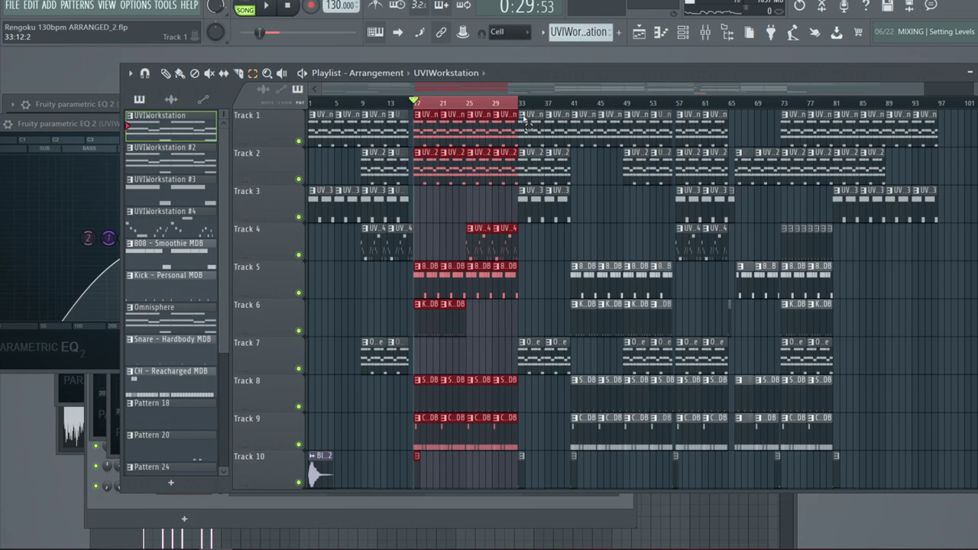
pyautogui.click(704, 36)
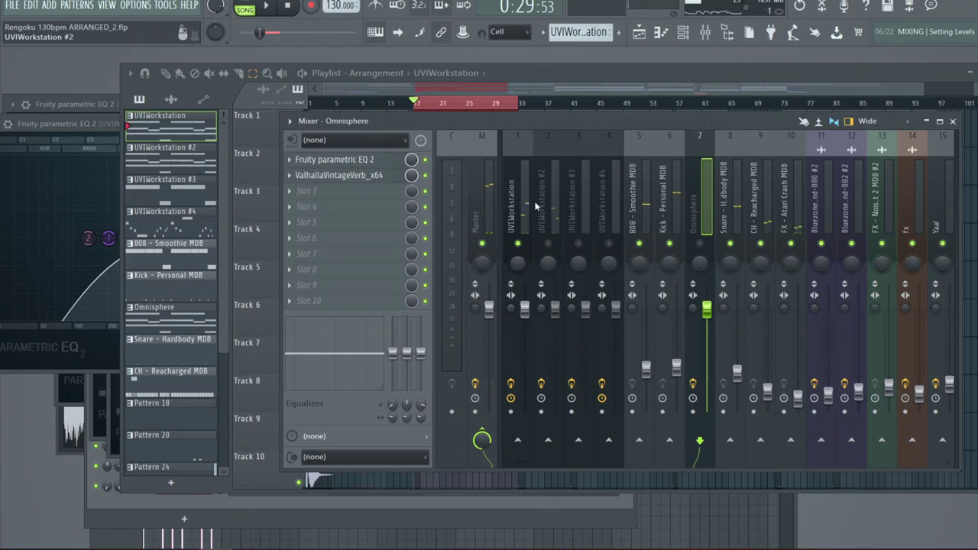
# Step: Play the selected section and lower the UVIWorkstation track's volume to 69% (-7.4 dB)
pyautogui.click(522, 225)
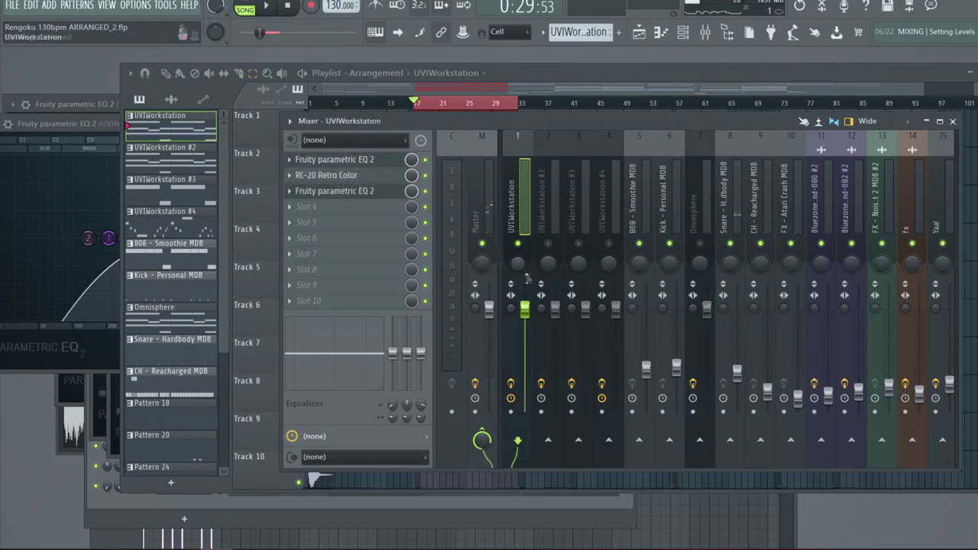
pyautogui.press('space')
pyautogui.moveTo(525, 311); pyautogui.dragTo(525, 342)
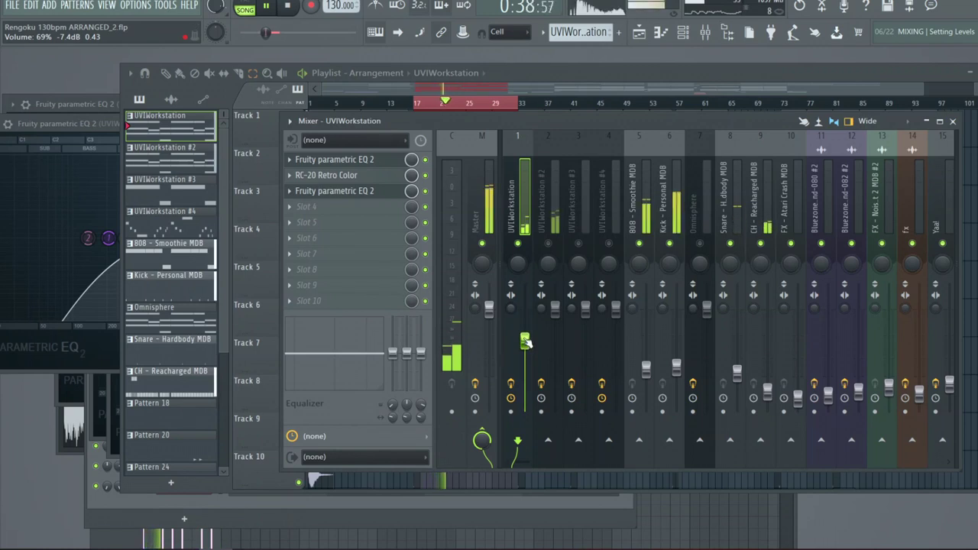
pyautogui.press('space')
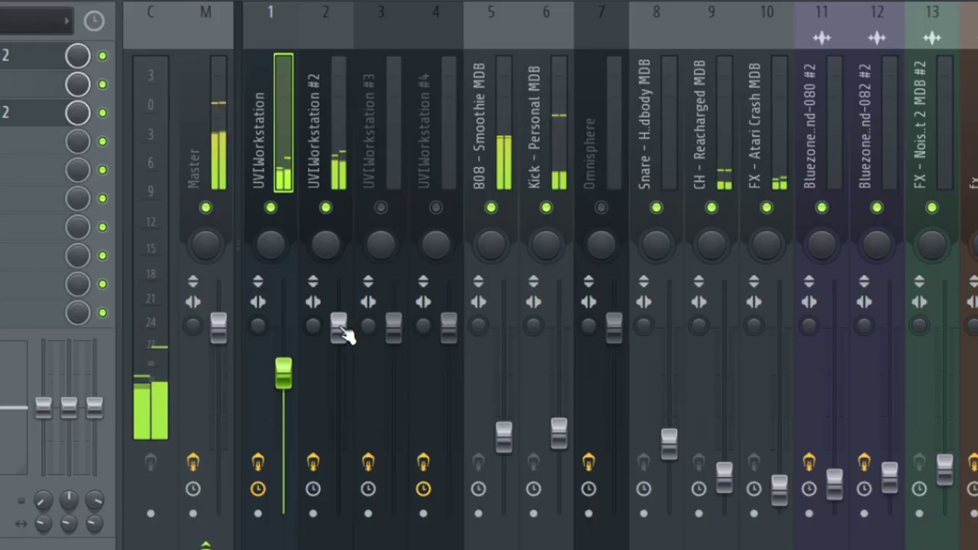
# Step: Unmute UVIWorkstation #2 and #4 and lower both faders to slightly above the Kick - Personal MDB fader during playback
pyautogui.moveTo(555, 308); pyautogui.dragTo(554, 364)
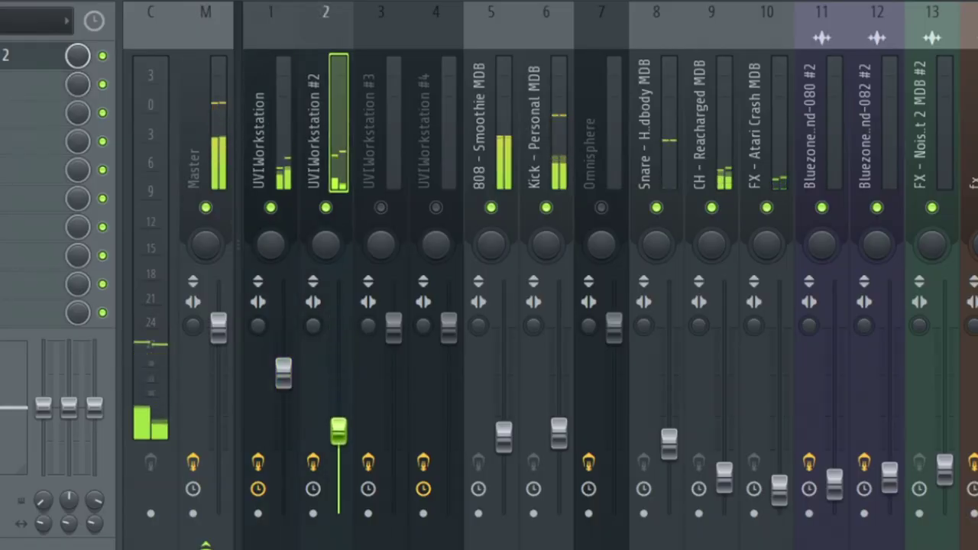
pyautogui.moveTo(339, 431); pyautogui.dragTo(339, 418)
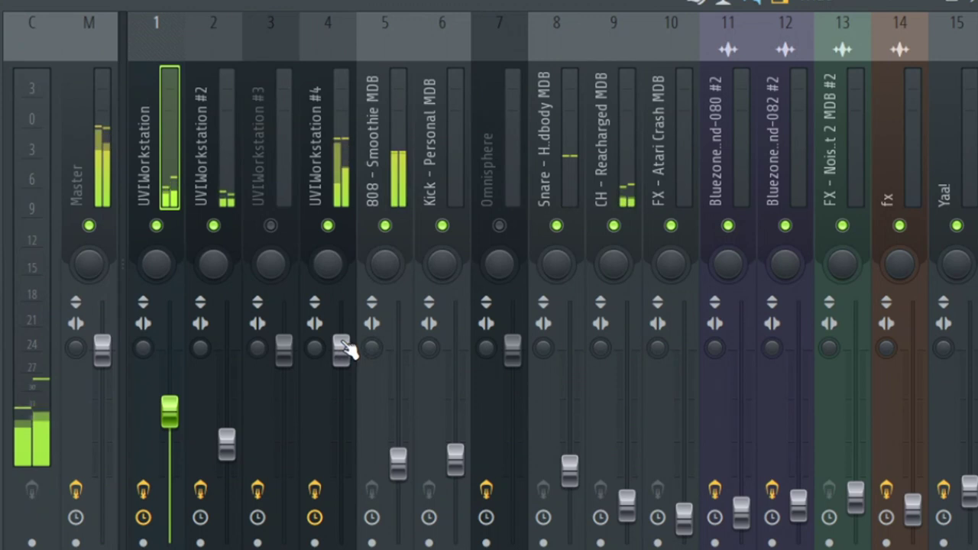
pyautogui.moveTo(447, 325); pyautogui.dragTo(447, 403)
pyautogui.moveTo(341, 430); pyautogui.dragTo(341, 452)
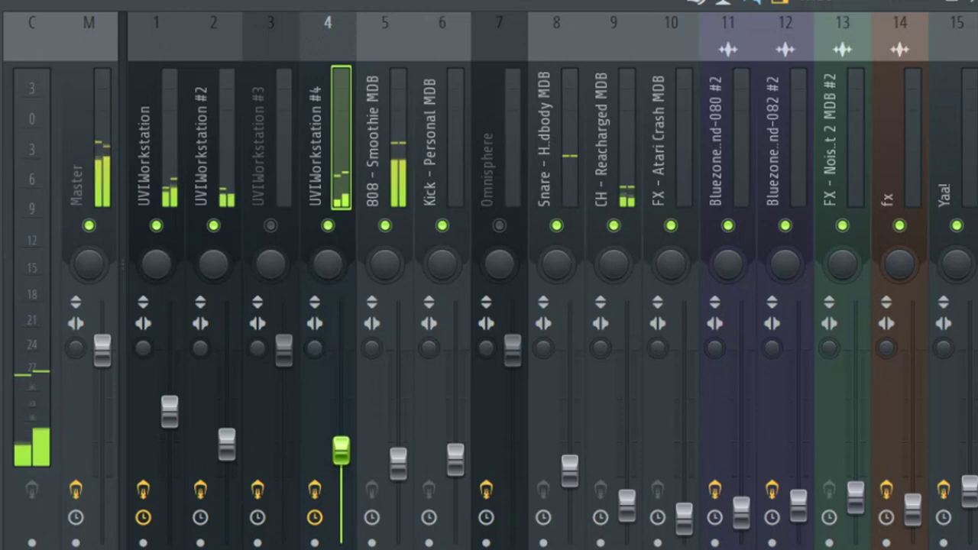
pyautogui.moveTo(341, 452)
pyautogui.mouseDown()
pyautogui.moveTo(341, 437)
pyautogui.moveTo(341, 445)
pyautogui.mouseUp()
# Step: Unmute Omnisphere and lower its fader to slightly below the UVIWorkstation #4 fader during playback
pyautogui.click(499, 226)
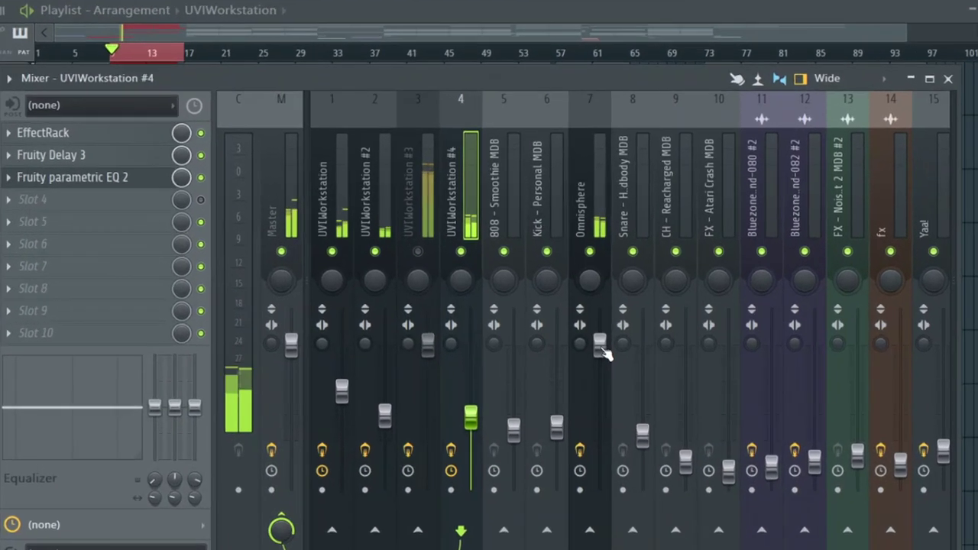
pyautogui.moveTo(604, 353); pyautogui.dragTo(604, 434)
pyautogui.moveTo(541, 459); pyautogui.dragTo(542, 452)
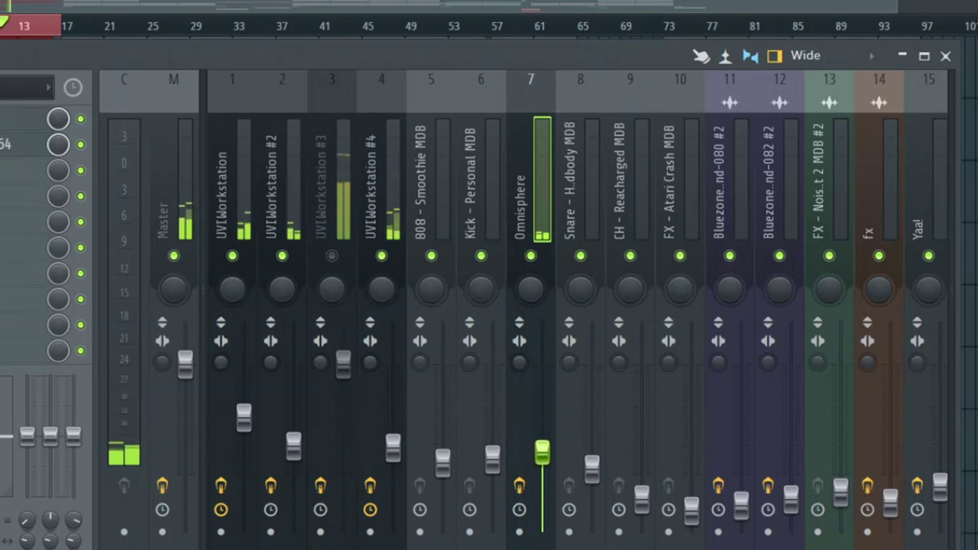
# Step: Unmute UVIWorkstation #3, reset its volume to the default, and play the beat to check the levels
pyautogui.click(350, 265)
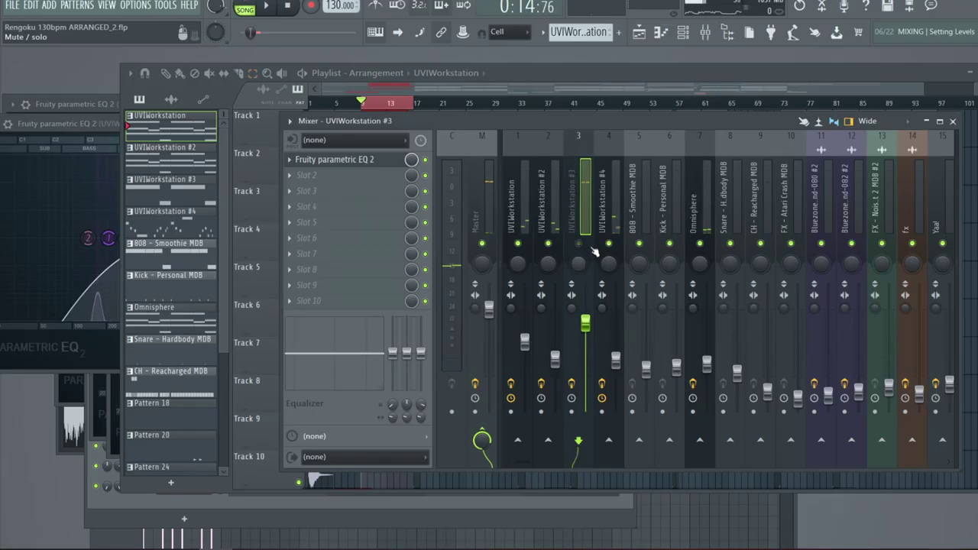
pyautogui.rightClick(588, 322)
pyautogui.click(610, 328)
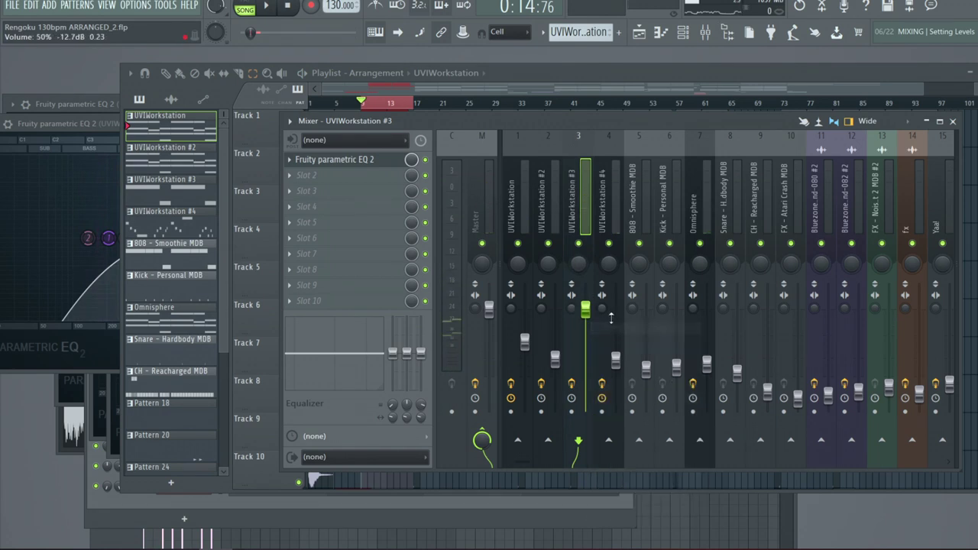
pyautogui.click(642, 210)
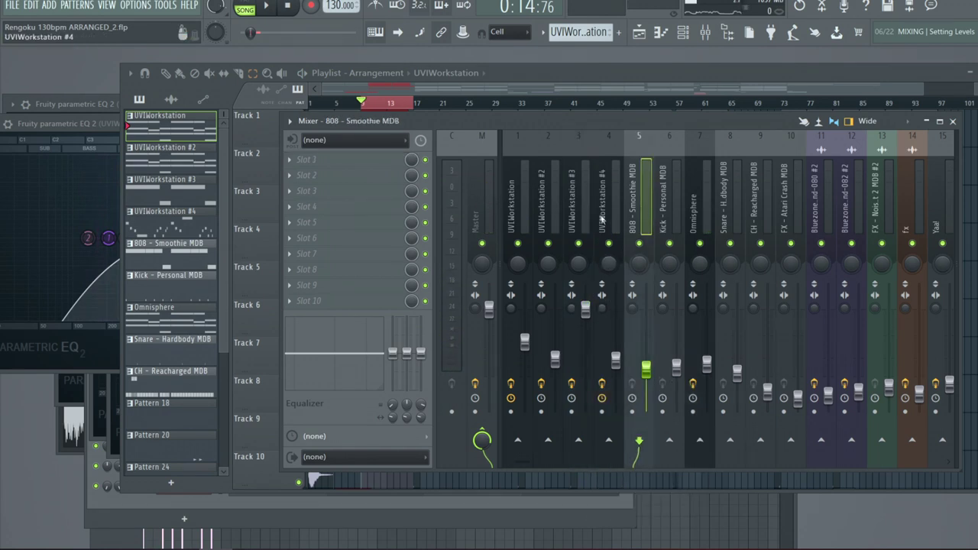
pyautogui.click(419, 93)
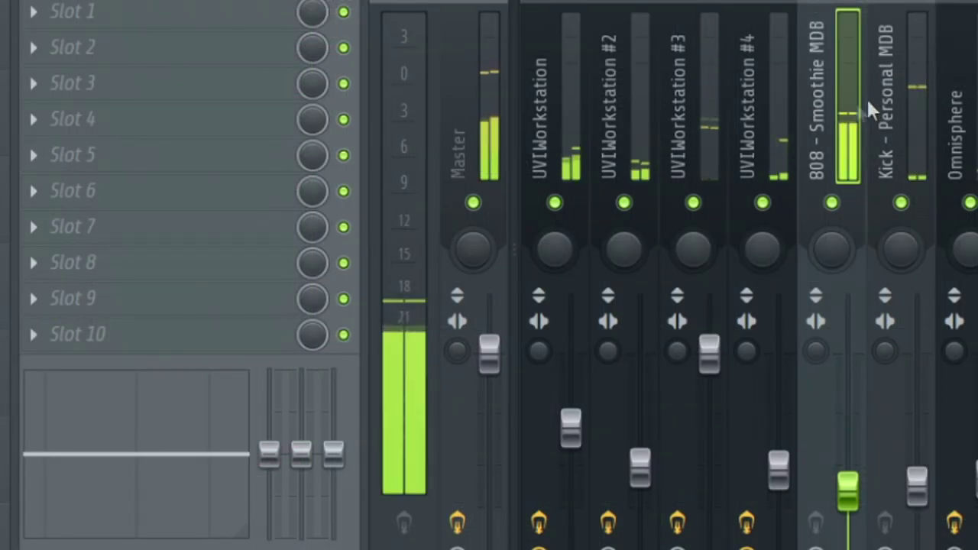
pyautogui.press('space')
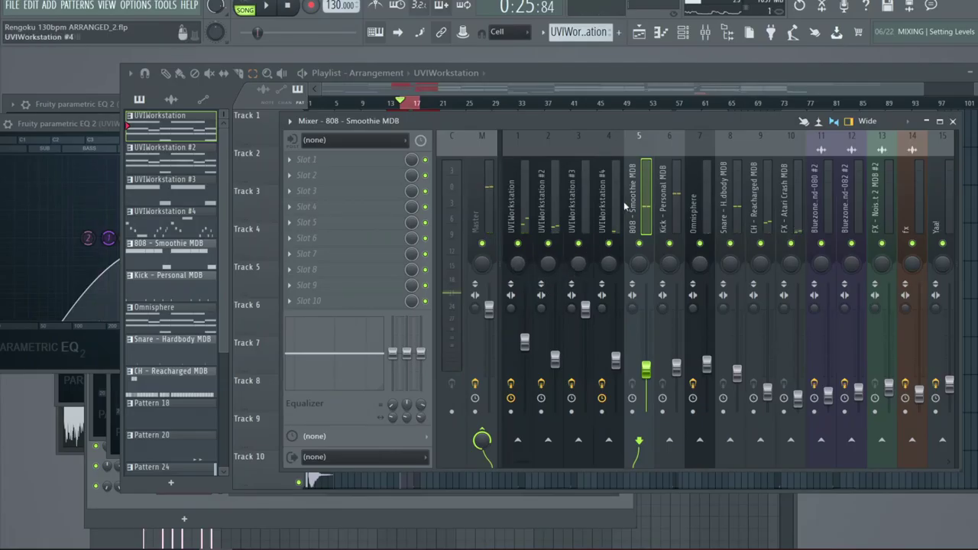
# Step: Lower the UVIWorkstation #3 volume to 41% (-15.4 dB) while replaying the section before bar 17
pyautogui.click(780, 115)
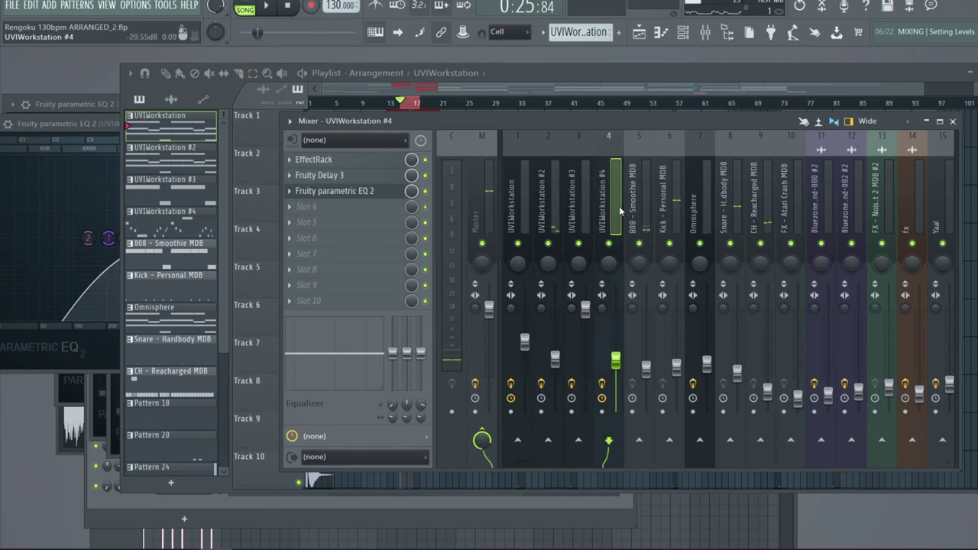
pyautogui.click(593, 314)
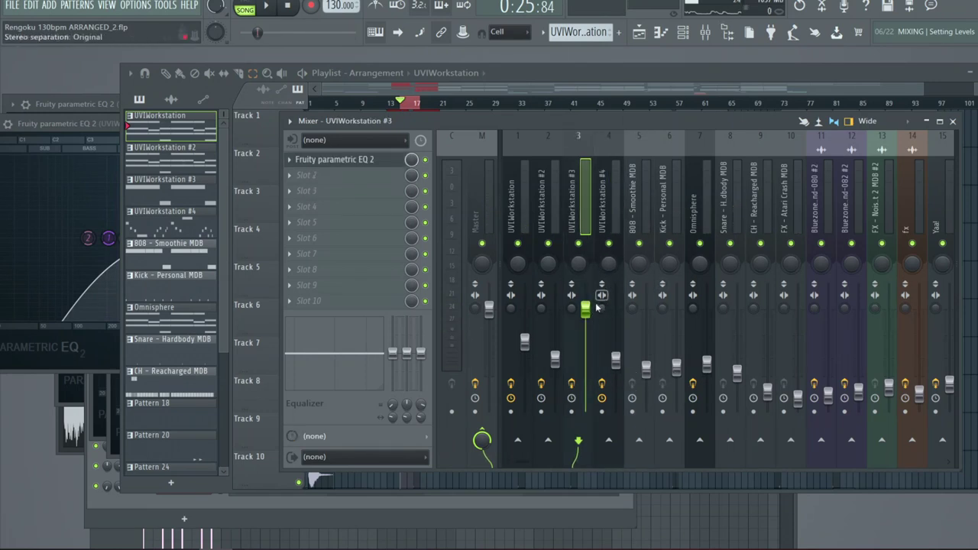
pyautogui.press('space')
pyautogui.moveTo(585, 309); pyautogui.dragTo(585, 367)
pyautogui.press('space')
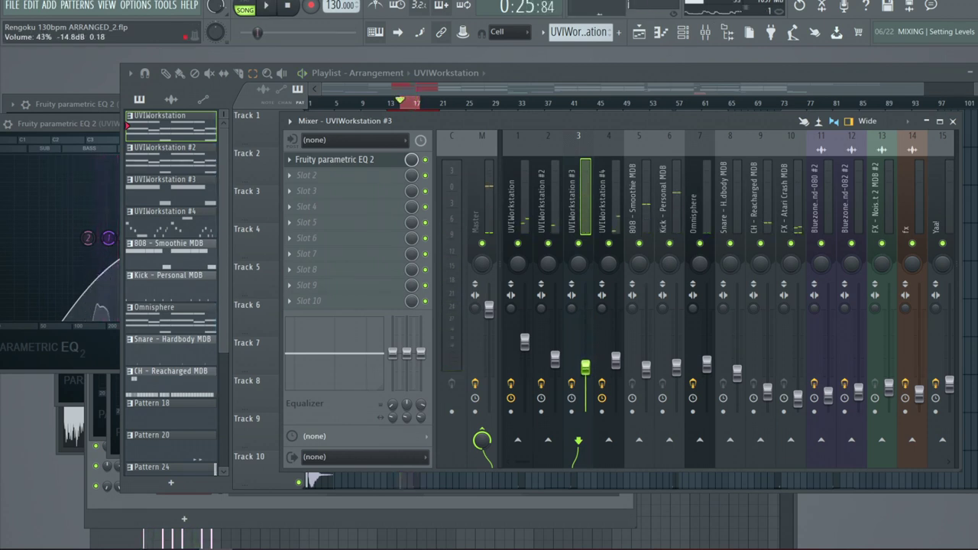
pyautogui.press('space')
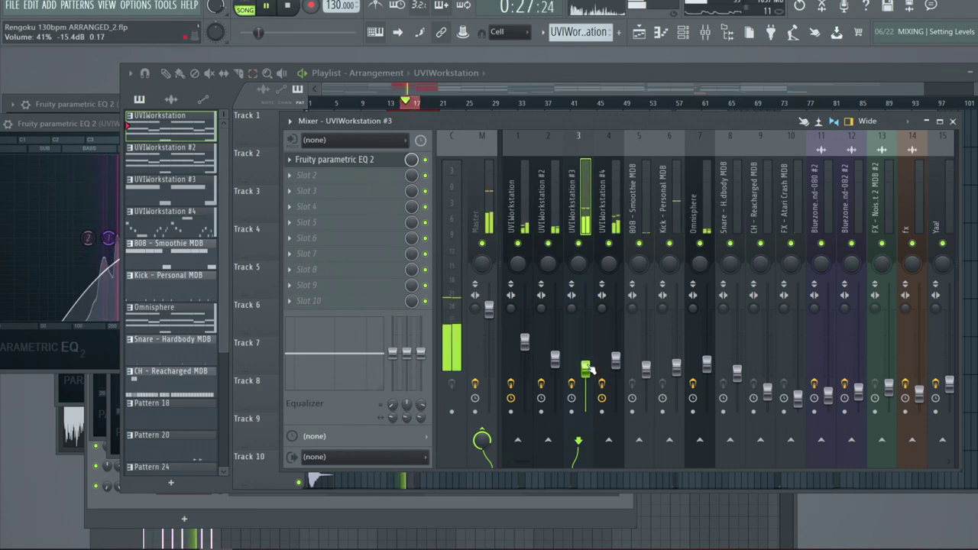
pyautogui.press('space')
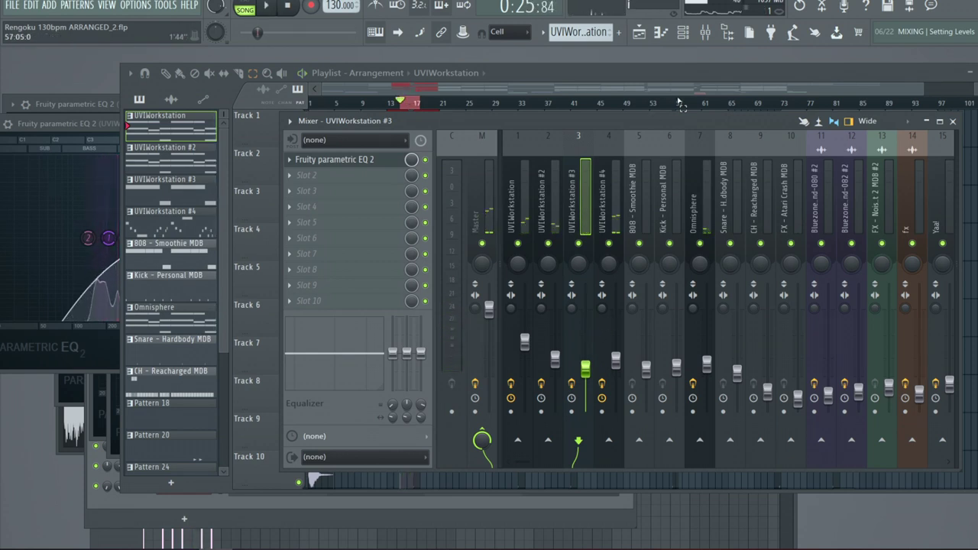
# Step: Remove the Fruity Limiter from the Master track and insert Fruity Multiband Compressor in slot 2
pyautogui.click(521, 199)
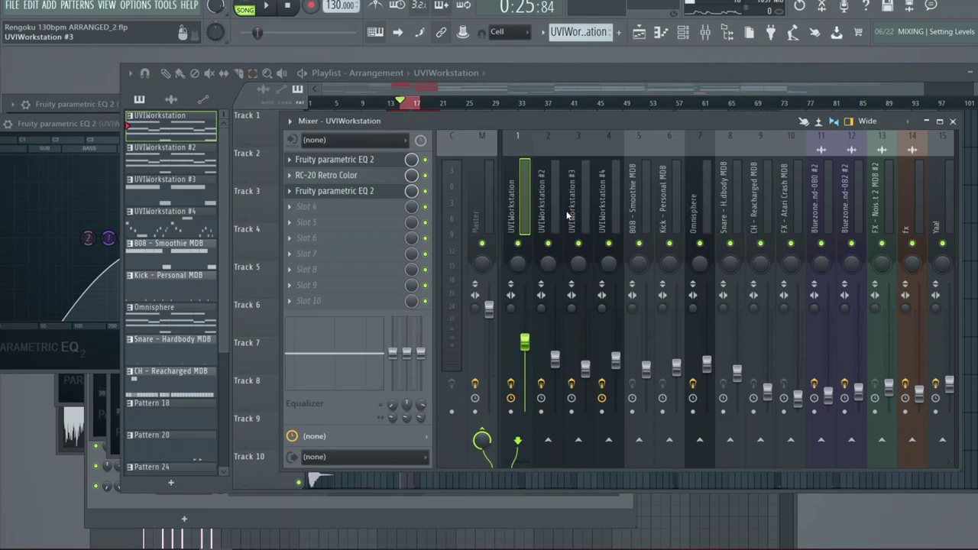
pyautogui.click(483, 206)
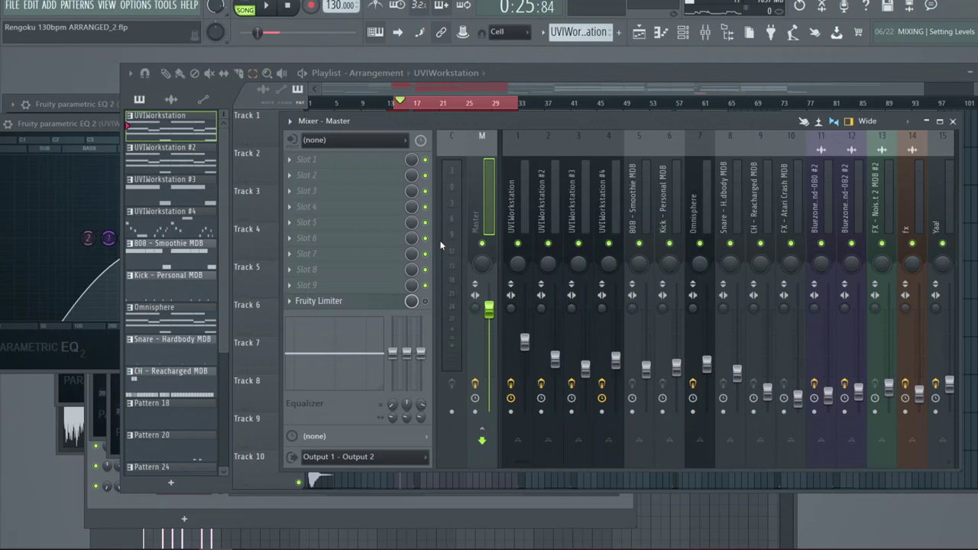
pyautogui.hotkey('ctrl', 'z')
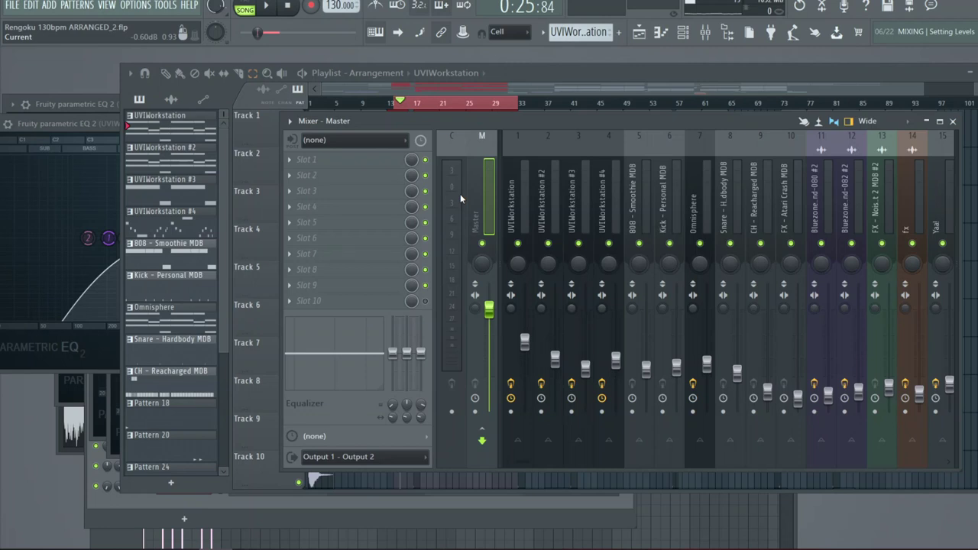
pyautogui.click(306, 178)
pyautogui.click(655, 257)
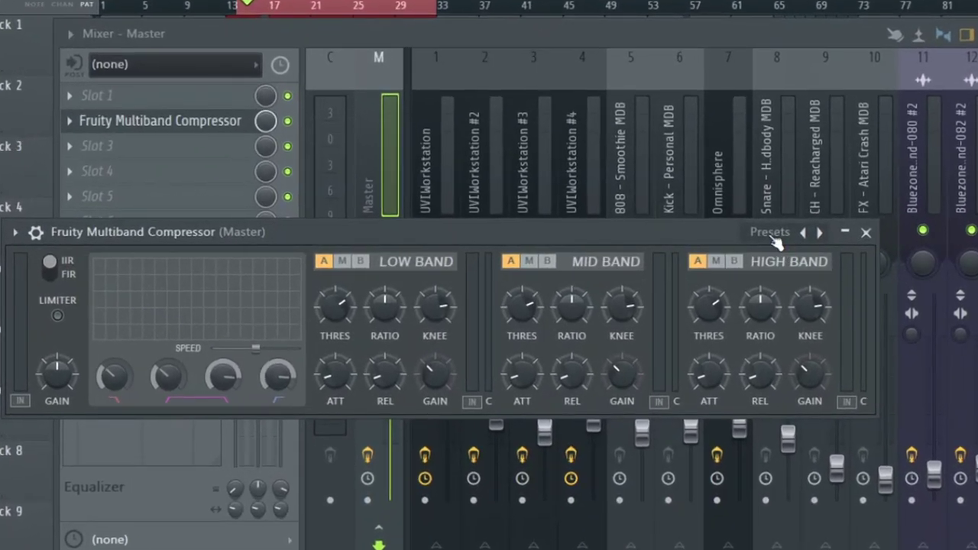
# Step: Load a Mastering preset in the Master's Fruity Multiband Compressor and play the beat through it
pyautogui.click(745, 242)
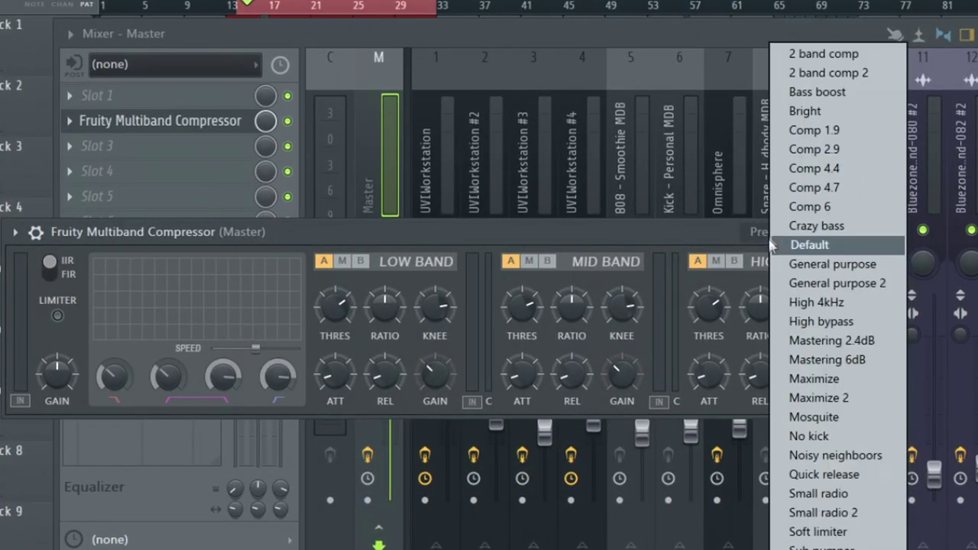
pyautogui.click(863, 369)
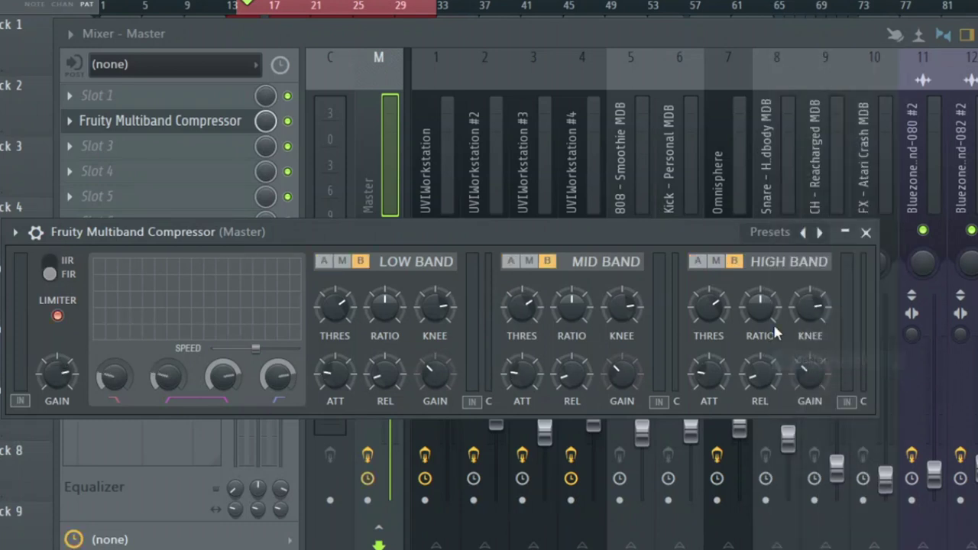
pyautogui.press('space')
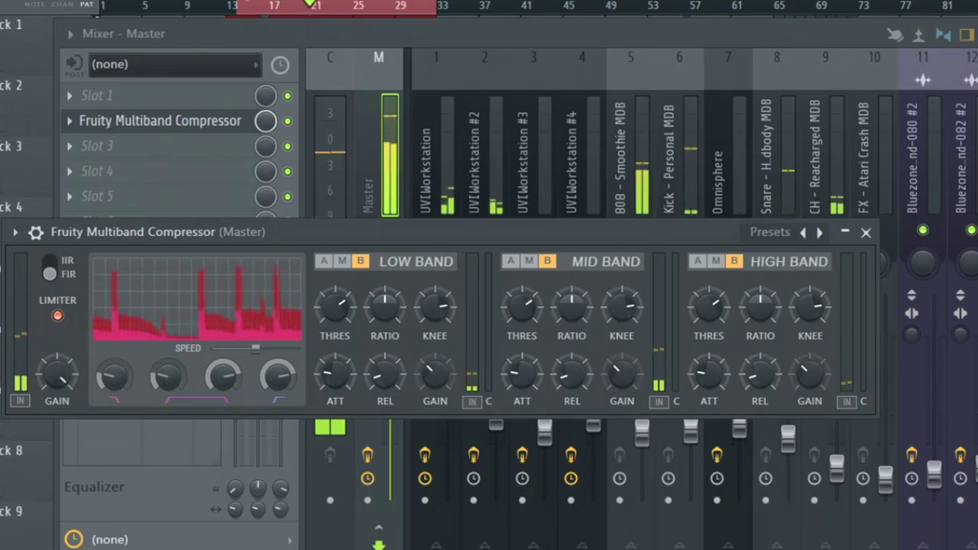
# Step: Toggle the Master's Fruity Multiband Compressor off and on during playback to compare the sound
pyautogui.click(288, 121)
pyautogui.click(288, 122)
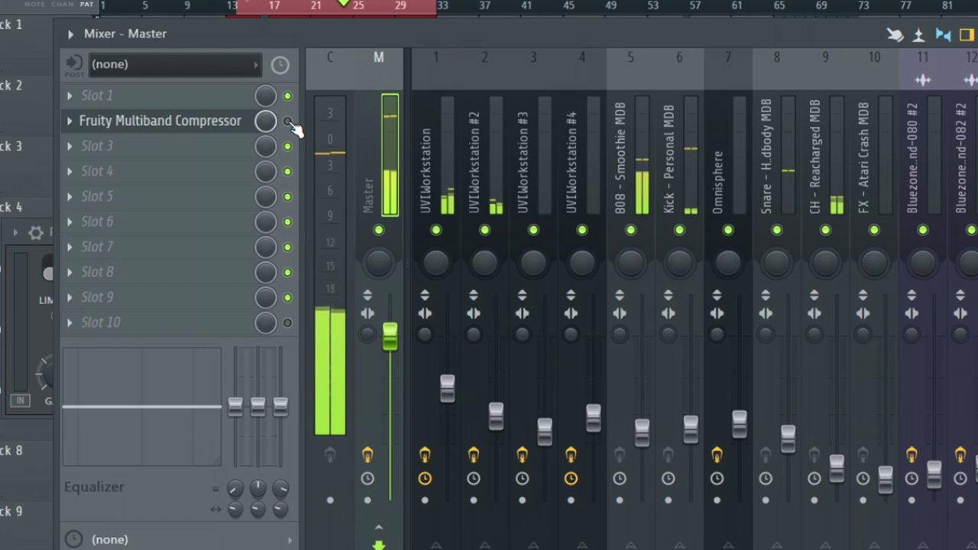
pyautogui.click(196, 121)
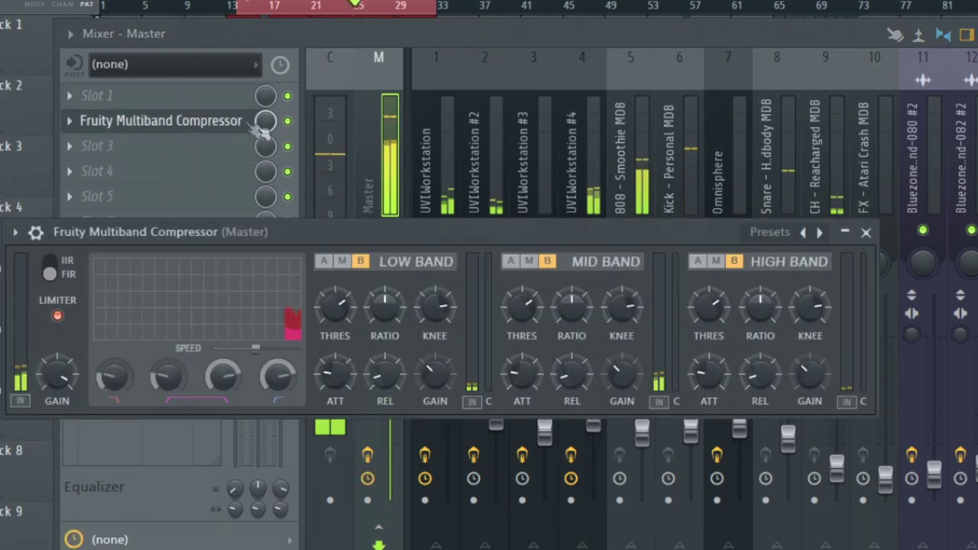
# Step: Replace the Master's Fruity Multiband Compressor in slot 2 with Maximus and load its Clear master preset
pyautogui.click(69, 121)
pyautogui.moveTo(103, 151)
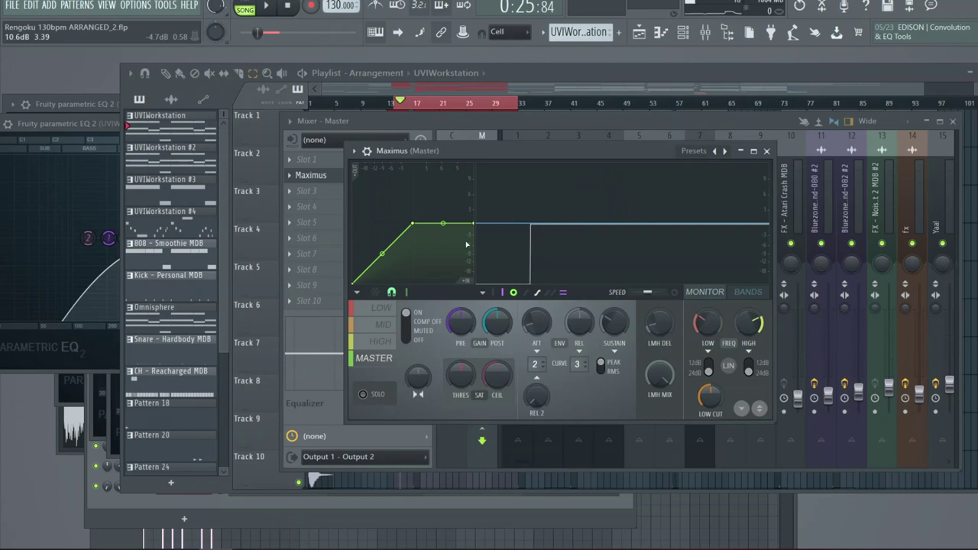
pyautogui.click(693, 152)
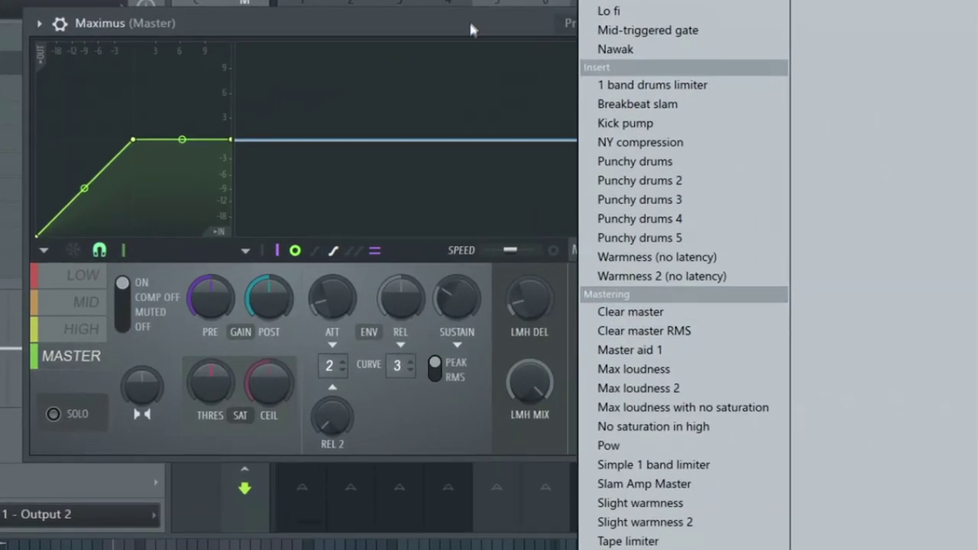
pyautogui.click(473, 30)
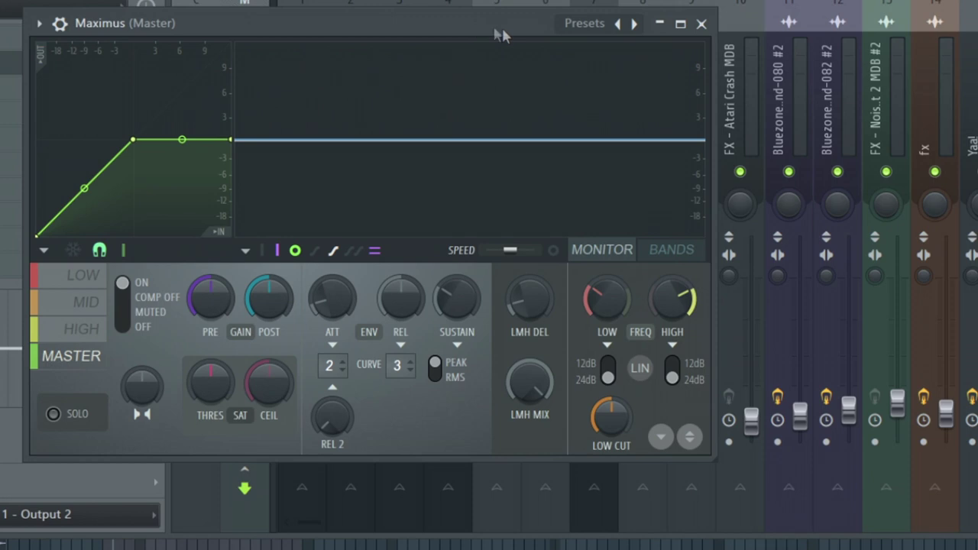
pyautogui.click(602, 32)
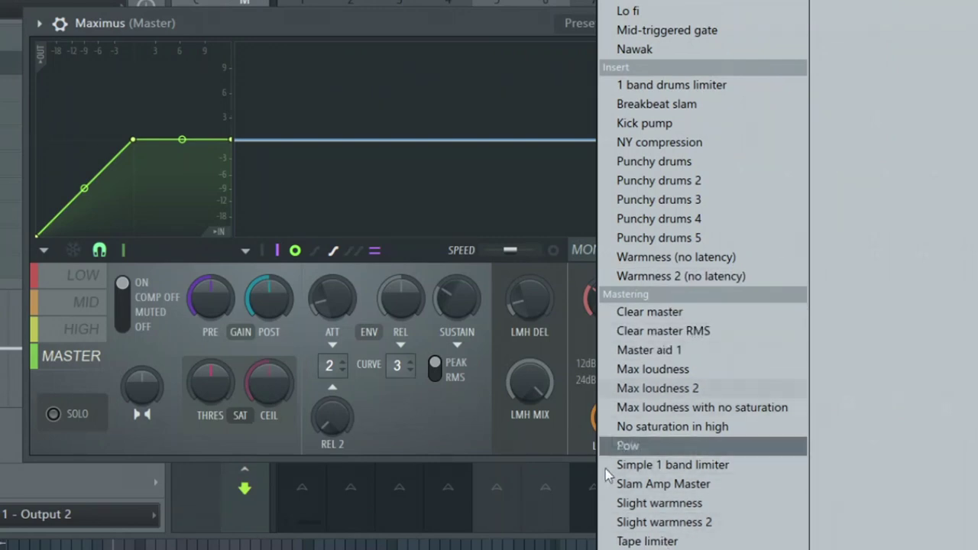
pyautogui.click(654, 313)
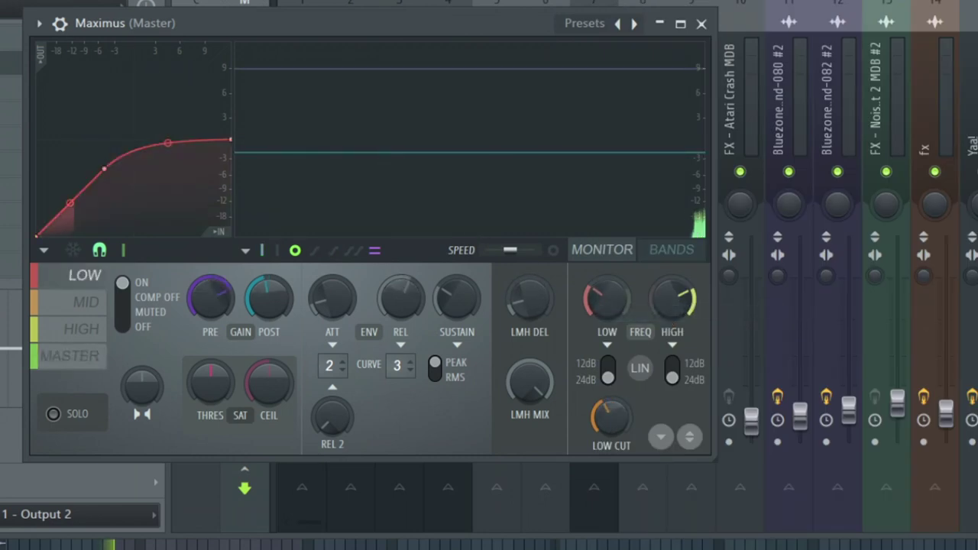
# Step: Examine Maximus's Master band during playback and toggle the effect's bypass to compare the Master level
pyautogui.moveTo(153, 28); pyautogui.dragTo(207, 44)
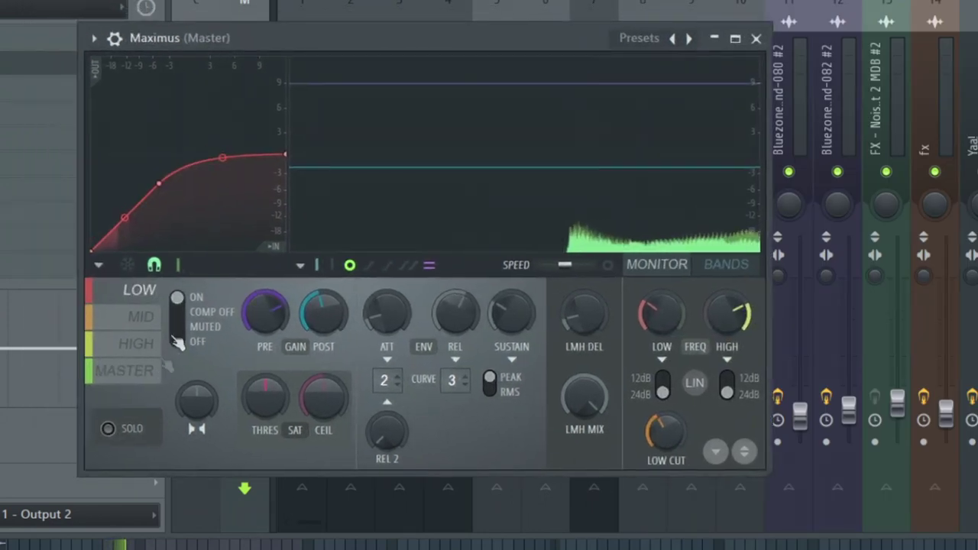
pyautogui.click(141, 374)
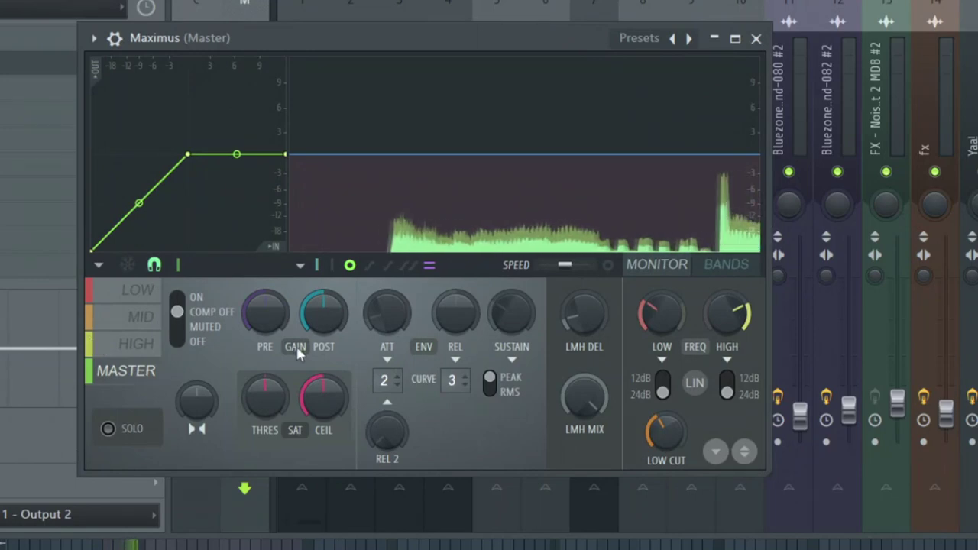
pyautogui.moveTo(343, 38); pyautogui.dragTo(476, 99)
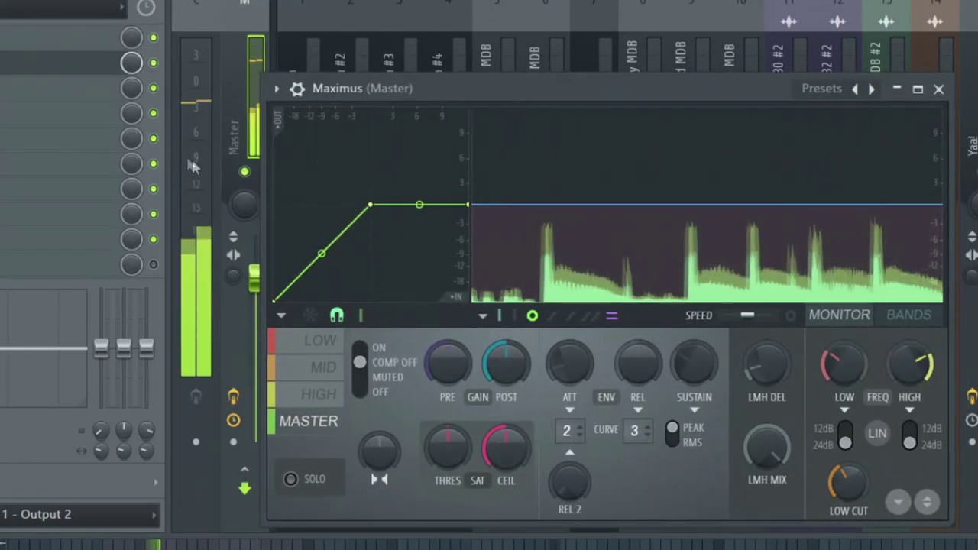
pyautogui.click(153, 63)
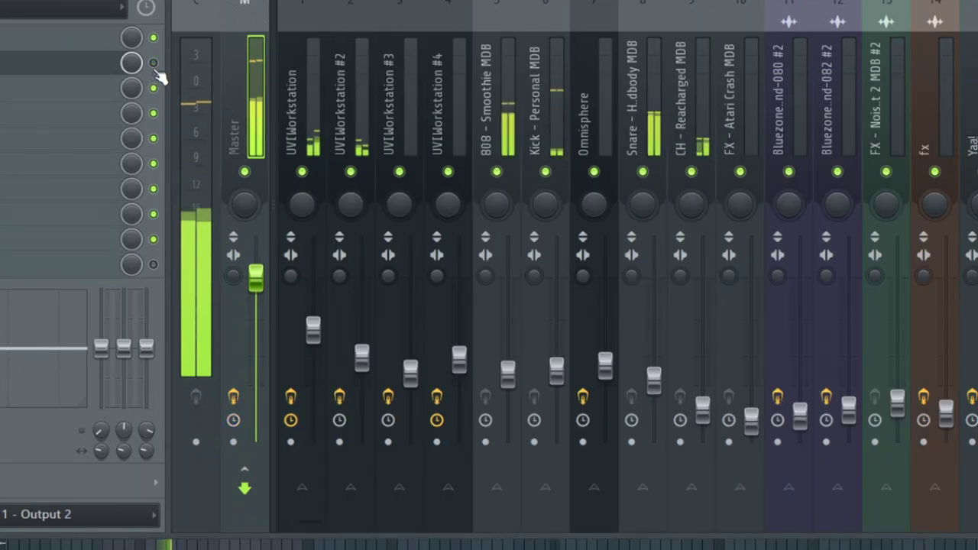
pyautogui.click(154, 64)
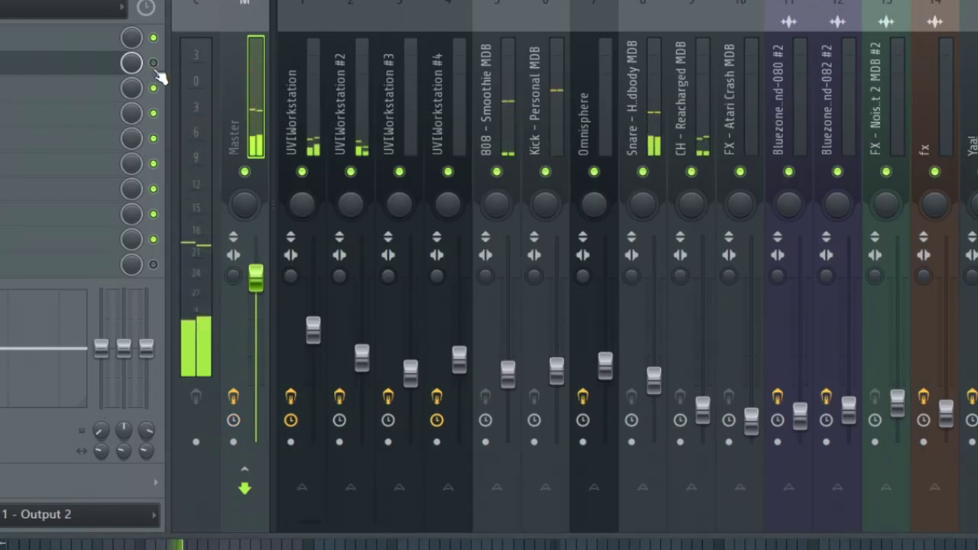
# Step: Insert Fruity Soft Clipper in slot 2 of the Master in place of Maximus
pyautogui.click(93, 73)
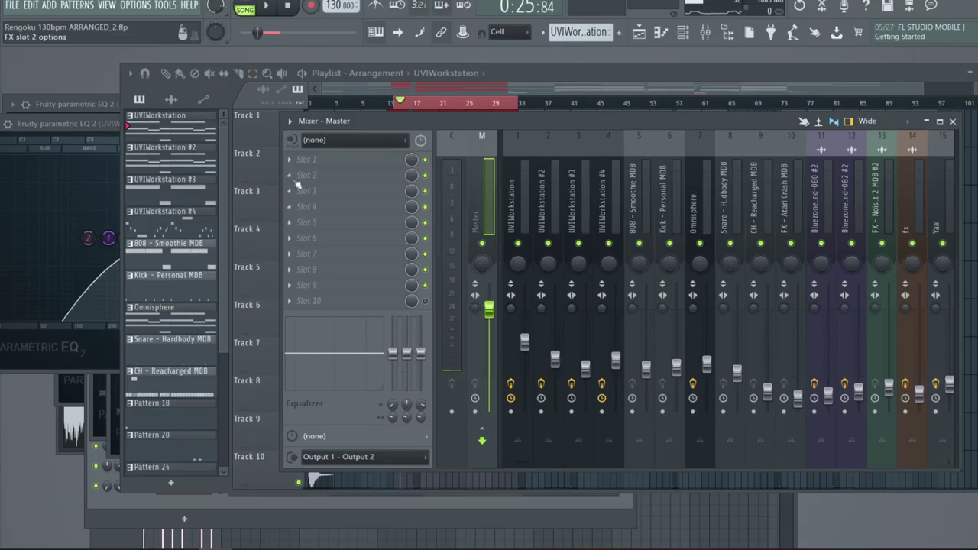
pyautogui.click(355, 175)
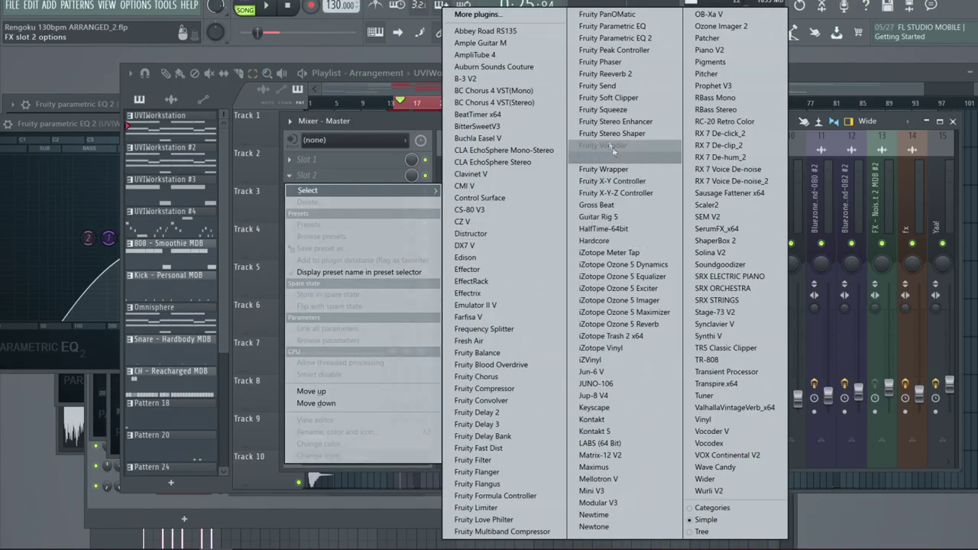
pyautogui.click(590, 97)
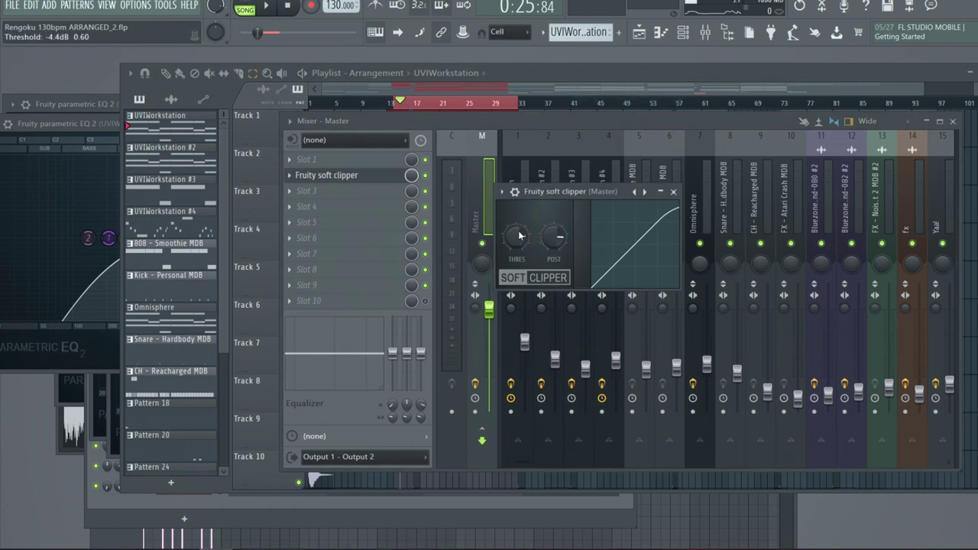
# Step: Lower the soft clipper's threshold to -15.9 dB and raise its post gain while playing the beat
pyautogui.moveTo(581, 191); pyautogui.dragTo(639, 189)
pyautogui.moveTo(613, 234); pyautogui.dragTo(613, 229)
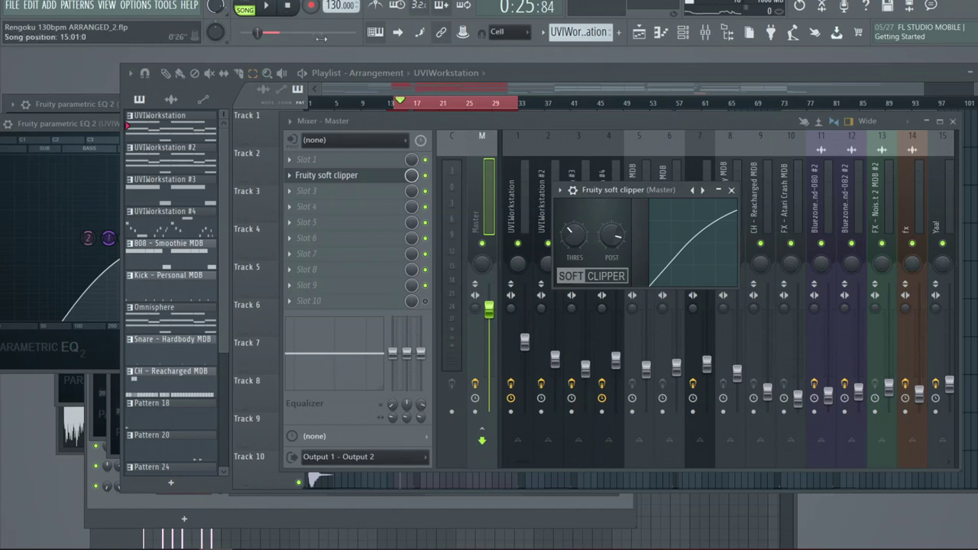
pyautogui.click(284, 9)
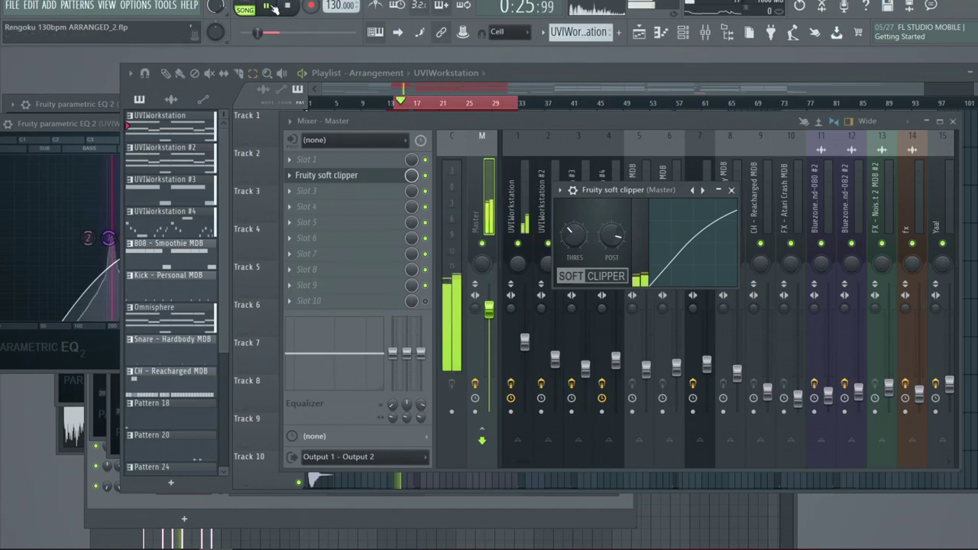
pyautogui.moveTo(573, 237); pyautogui.dragTo(573, 222)
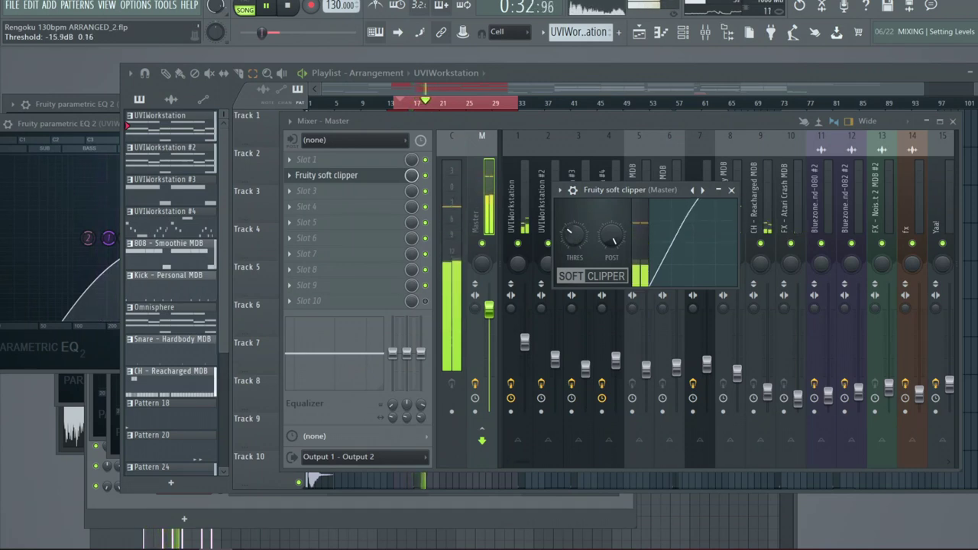
pyautogui.click(430, 181)
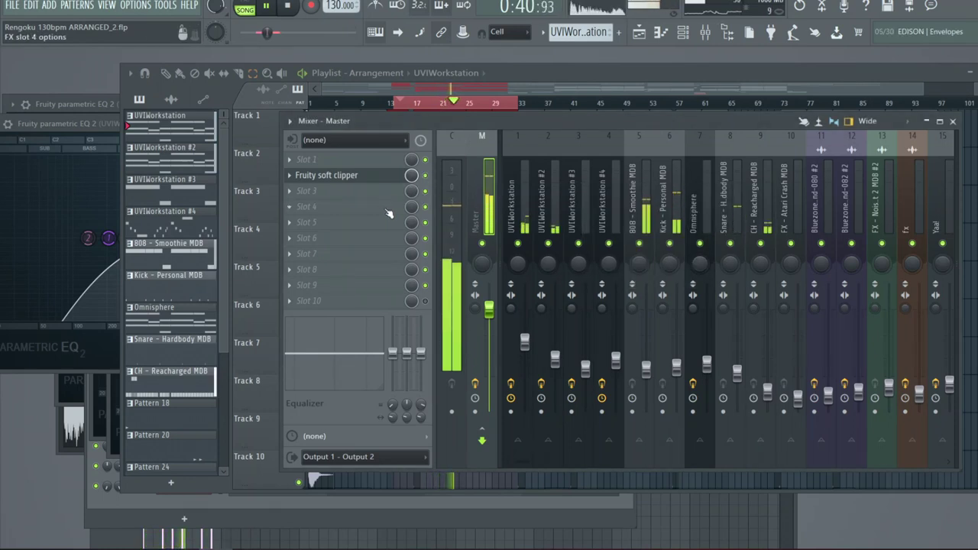
pyautogui.press('space')
# Step: Insert Fruity Parametric EQ 2 in slot 1 of the Master and load its 20Hz + 18kHz cut preset
pyautogui.click(290, 160)
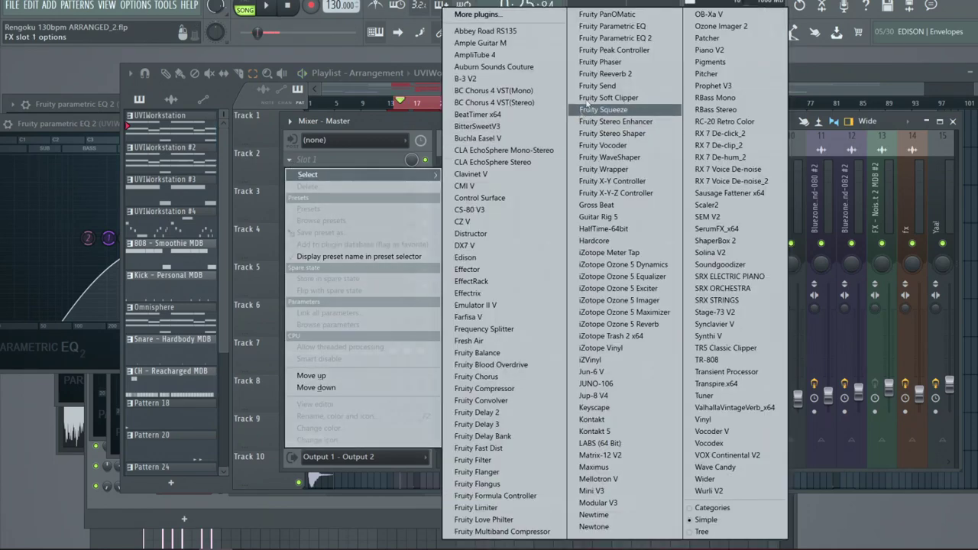
pyautogui.click(619, 37)
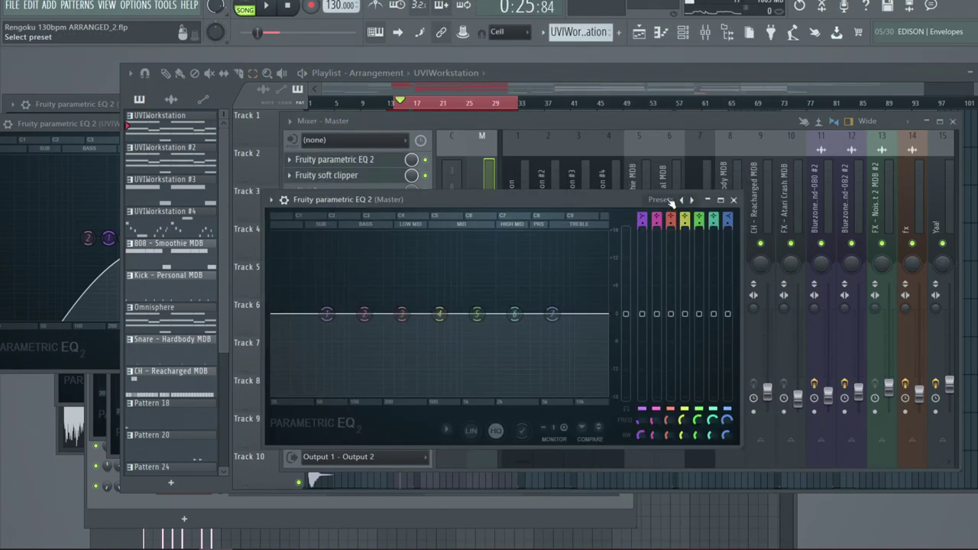
pyautogui.click(669, 201)
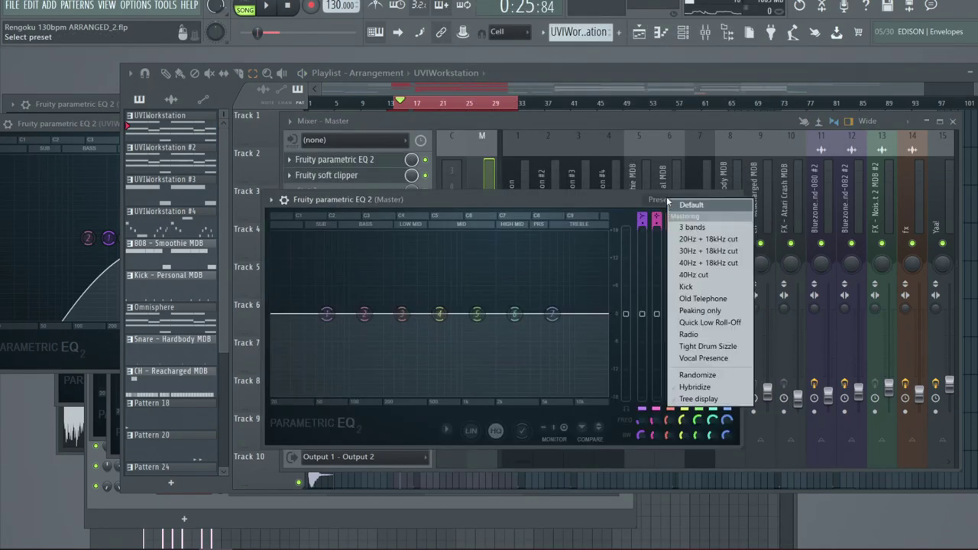
pyautogui.click(690, 241)
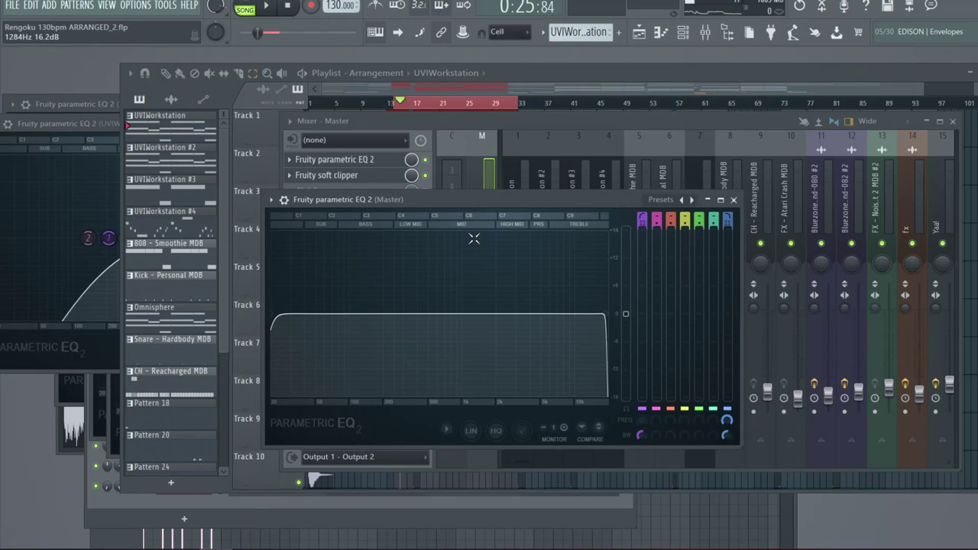
# Step: Insert Fruity Limiter in slot 3 of the Master, turn down its attack, release and sustain, and play the beat
pyautogui.click(359, 190)
pyautogui.click(489, 201)
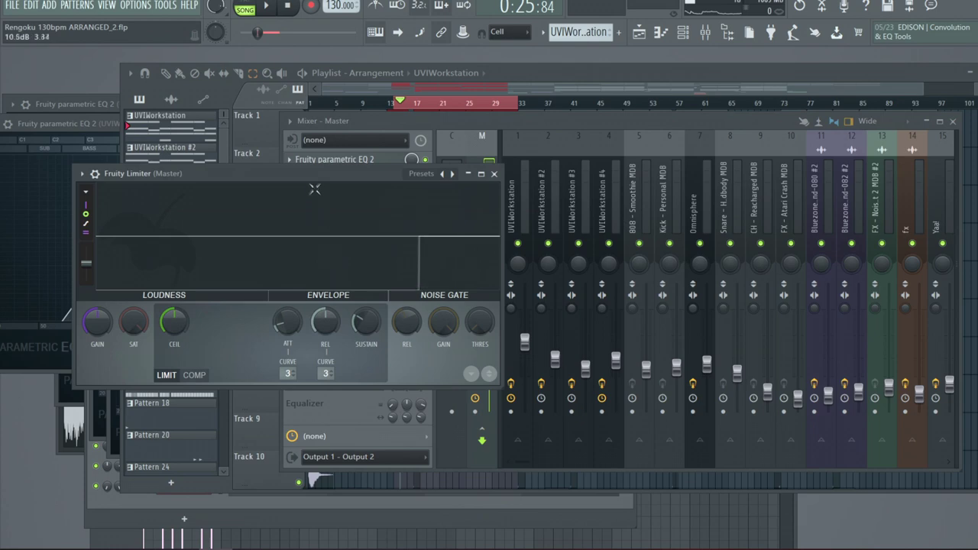
pyautogui.moveTo(314, 189); pyautogui.dragTo(671, 183)
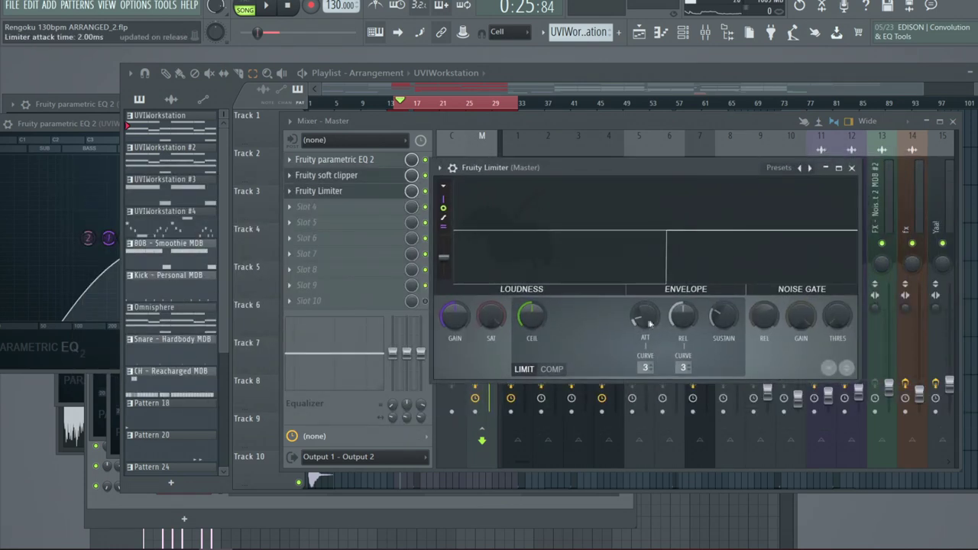
pyautogui.scroll(-10, 701, 321)
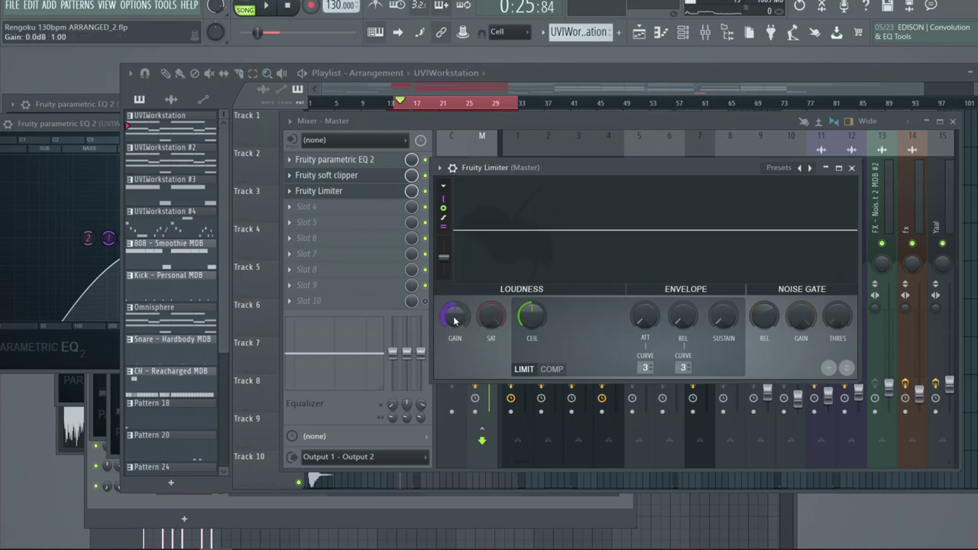
pyautogui.moveTo(504, 170); pyautogui.dragTo(575, 265)
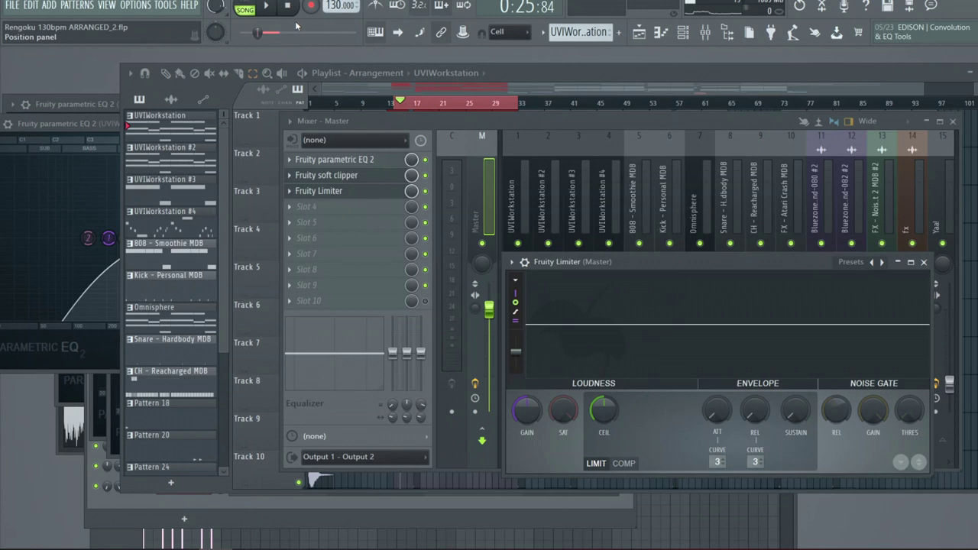
pyautogui.press('space')
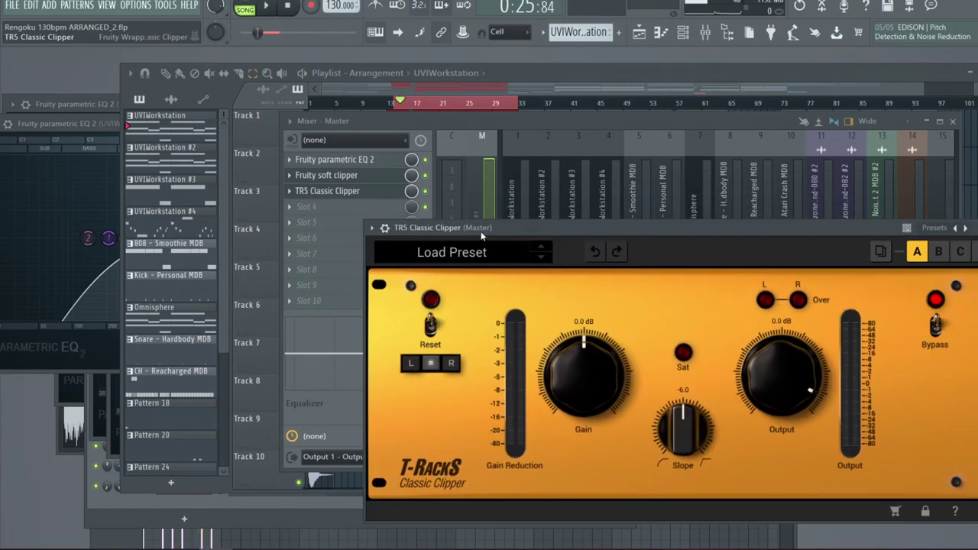
# Step: Raise the gain of TR5 Classic Clipper in the Master's slot 3 to 4.9 dB during playback, and bypass the clipper
pyautogui.moveTo(481, 236); pyautogui.dragTo(437, 250)
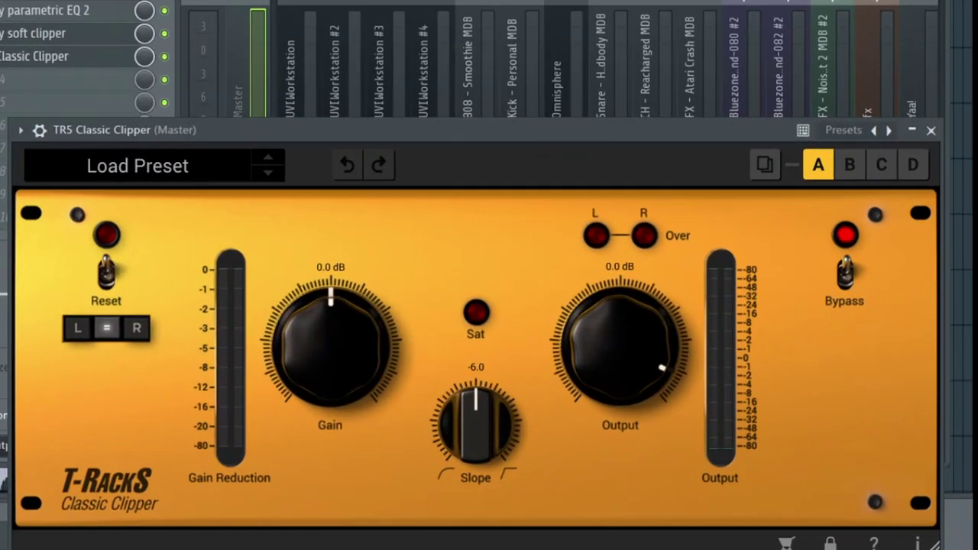
pyautogui.press('space')
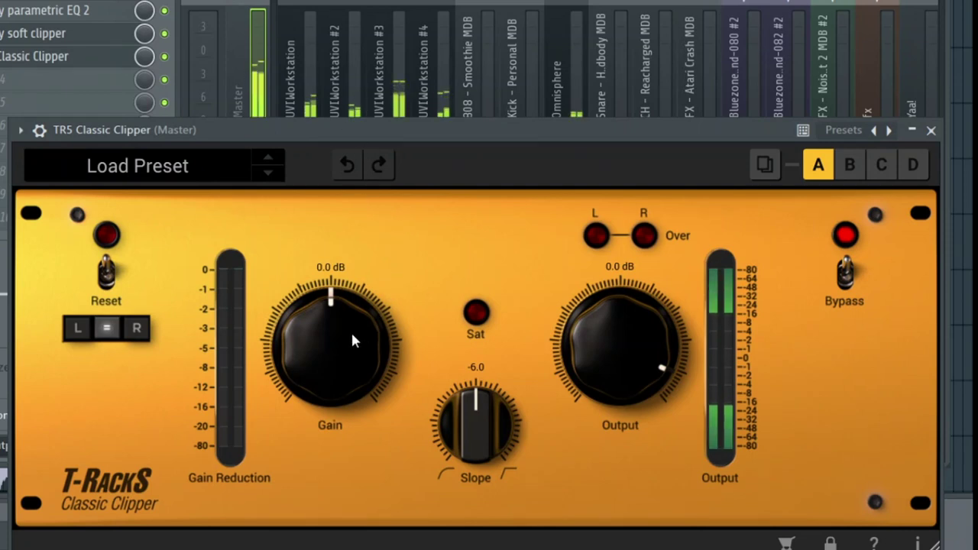
pyautogui.moveTo(351, 332); pyautogui.dragTo(361, 299)
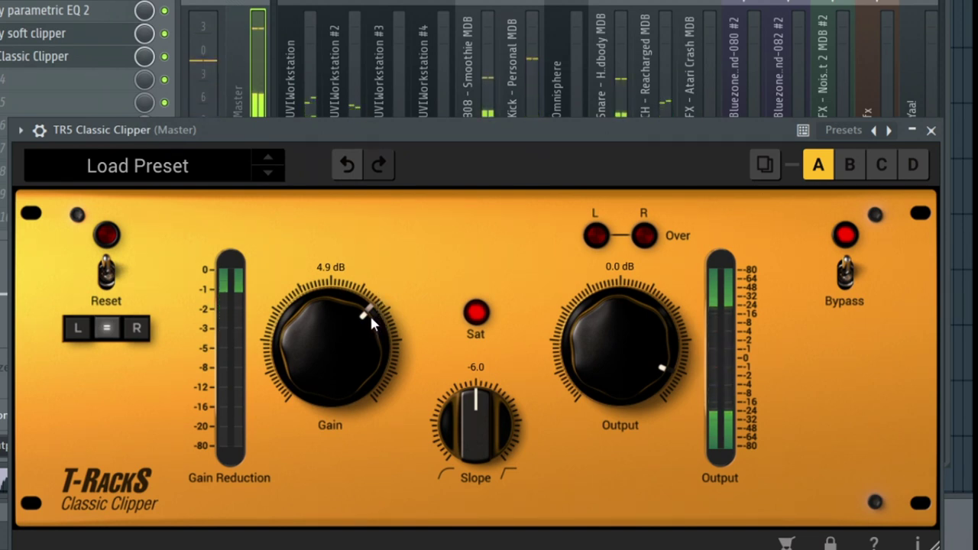
pyautogui.press('space')
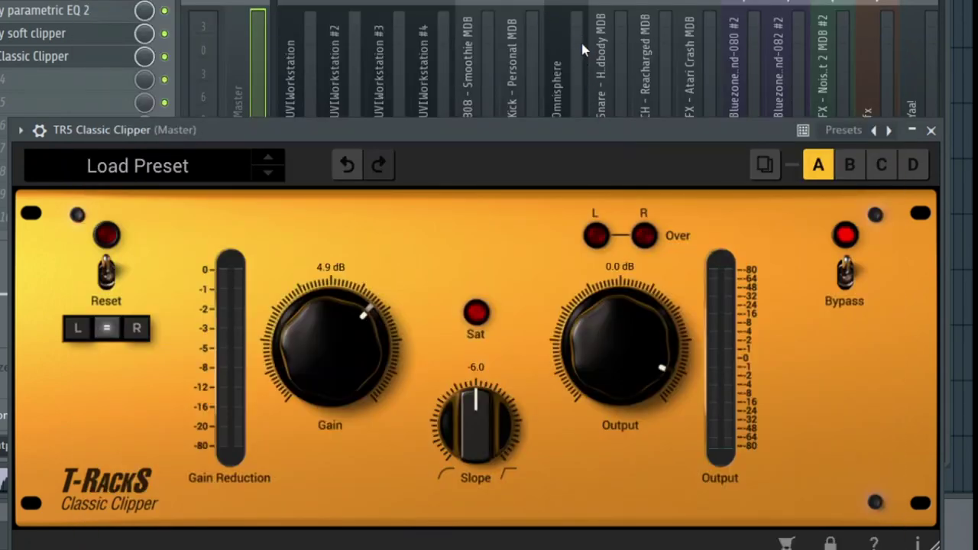
pyautogui.click(175, 63)
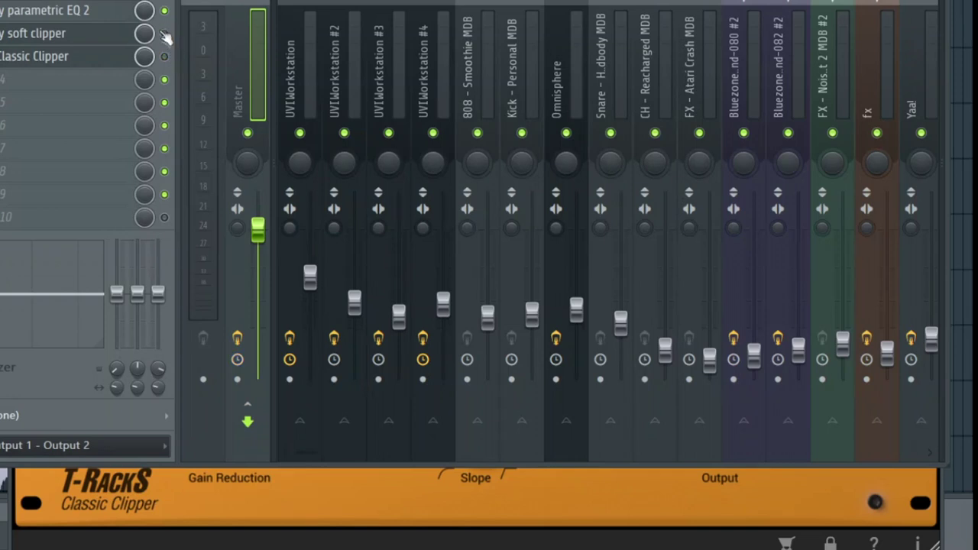
# Step: Insert Fruity Parametric EQ 2 in slot 1 of the Kick - Personal MDB track
pyautogui.click(513, 71)
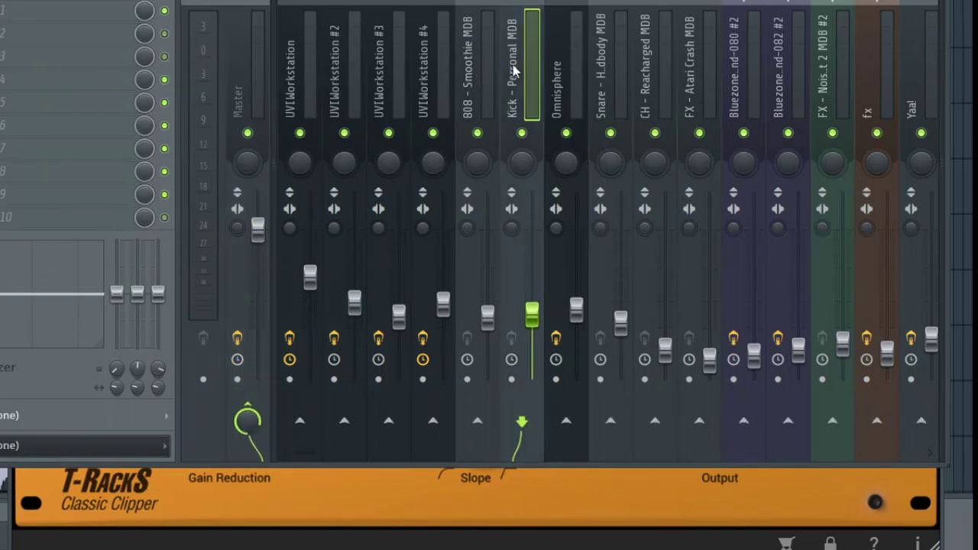
pyautogui.click(6, 15)
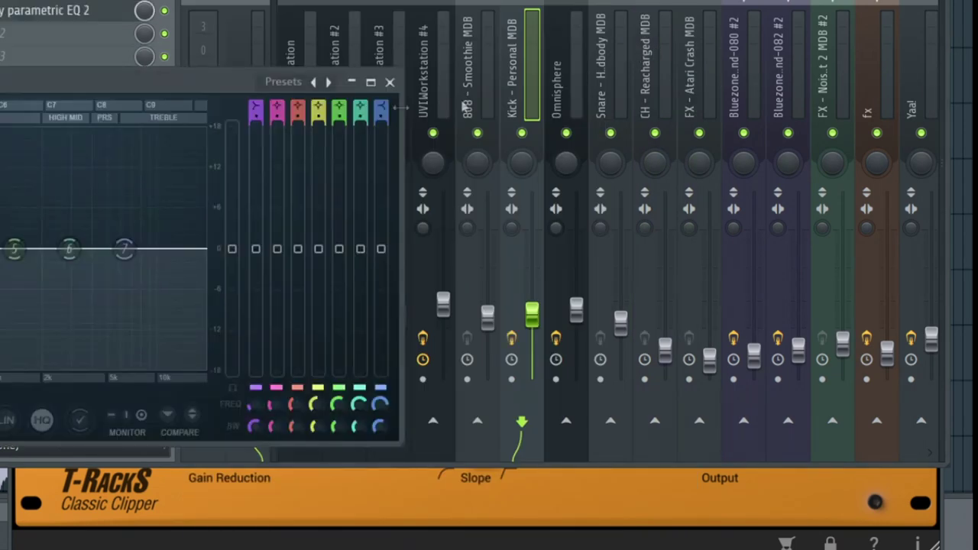
# Step: Boost band 2 of the kick's Parametric EQ 2 around 74 Hz and narrow its bandwidth while the beat plays
pyautogui.moveTo(183, 90); pyautogui.dragTo(803, 139)
pyautogui.press('space')
pyautogui.moveTo(483, 318); pyautogui.dragTo(434, 295)
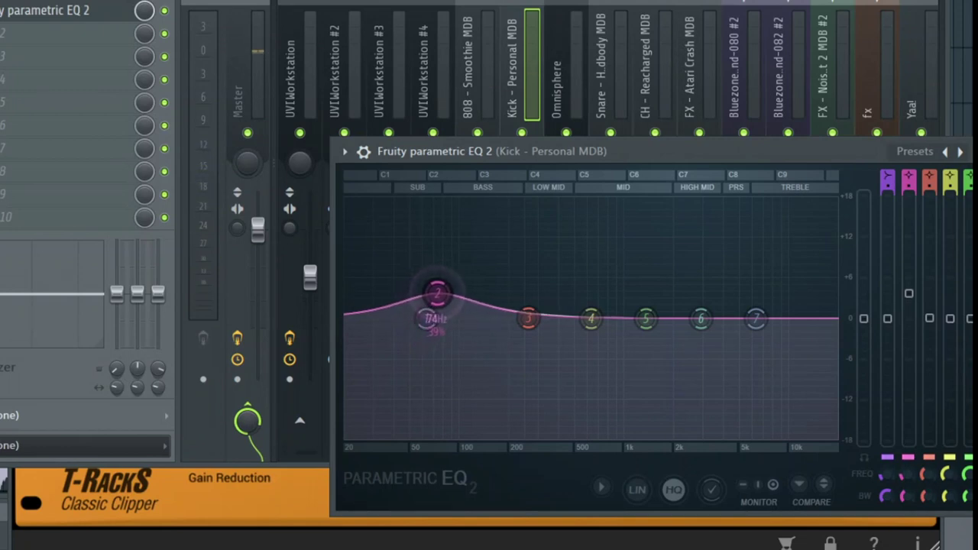
pyautogui.moveTo(440, 291); pyautogui.dragTo(434, 291)
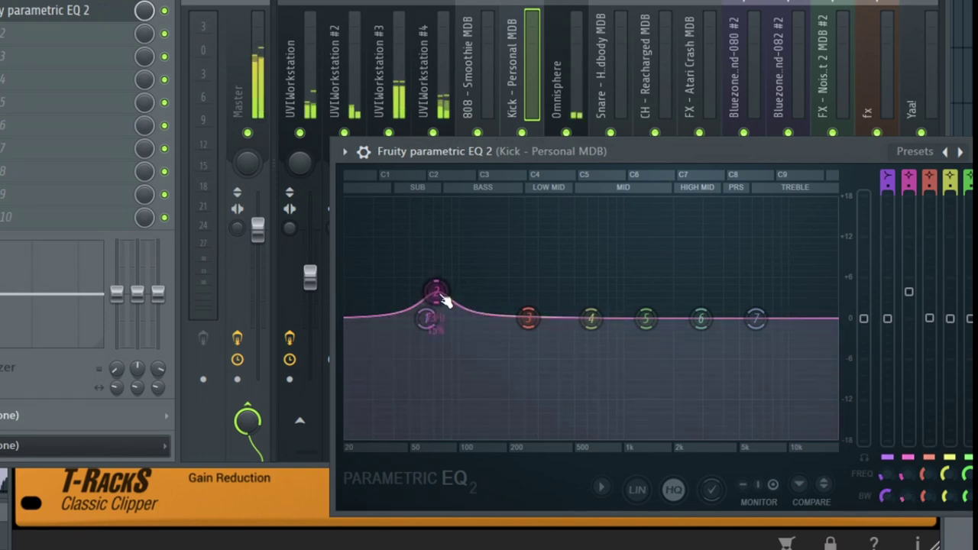
pyautogui.moveTo(442, 296); pyautogui.dragTo(434, 267)
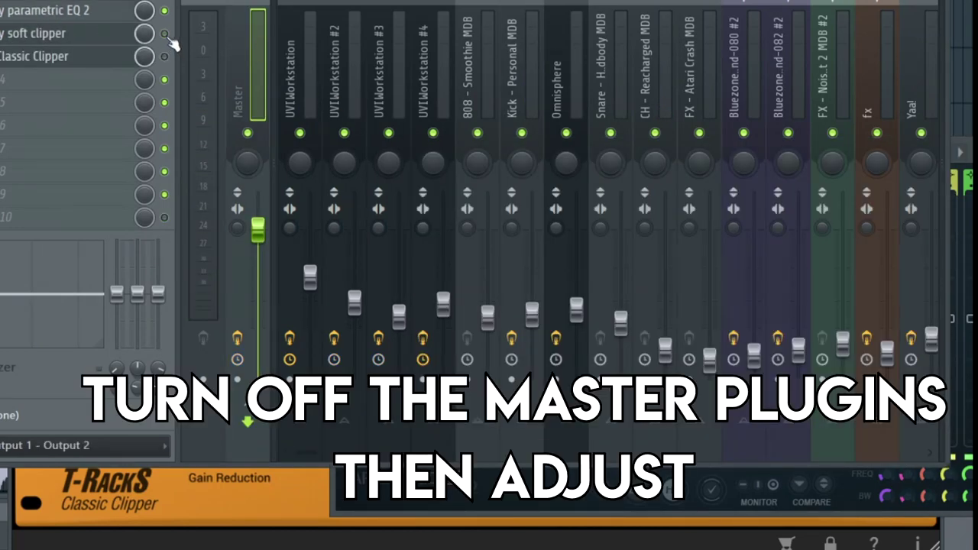
# Step: Re-enable the Master's soft clipper and Classic Clipper during playback, raising the soft clipper's post level and the Classic Clipper's gain to 5.2 dB
pyautogui.press('space')
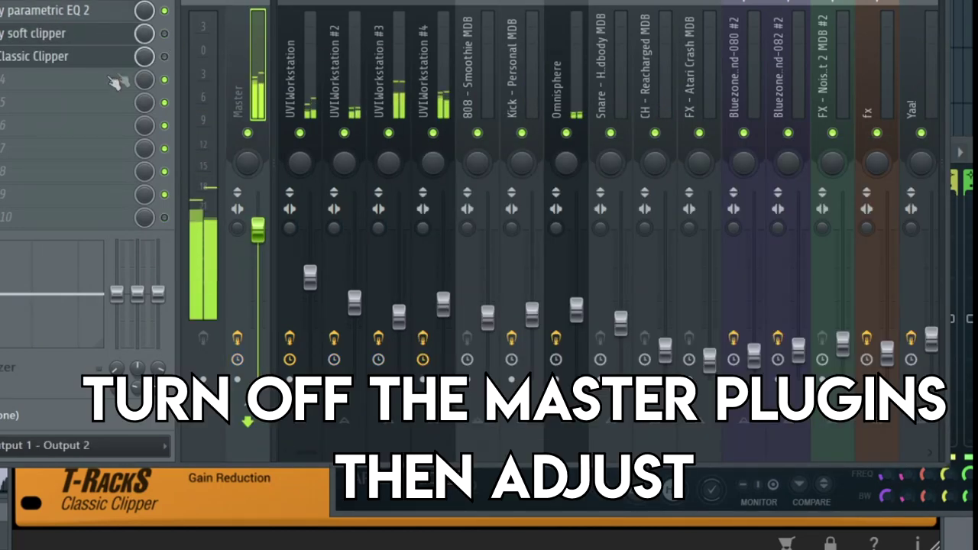
pyautogui.click(165, 35)
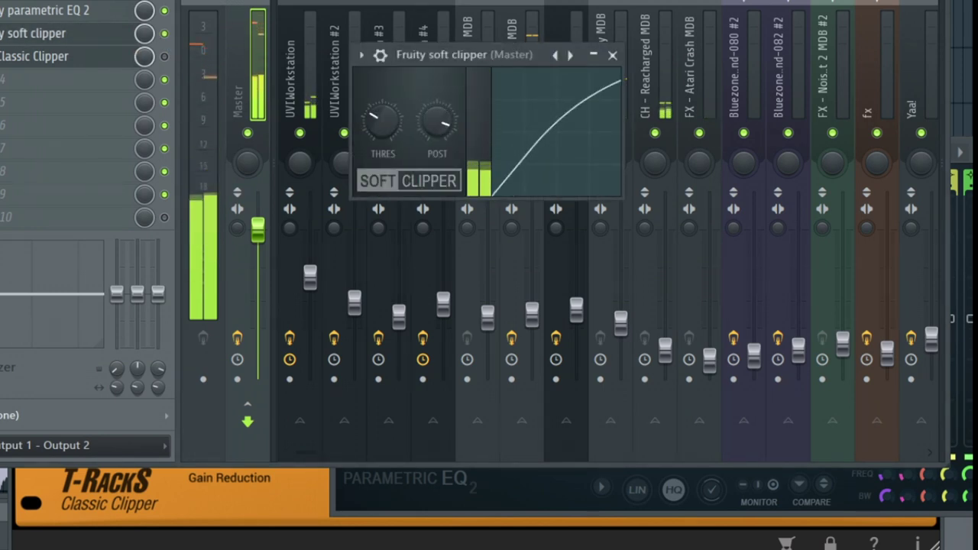
pyautogui.moveTo(441, 126); pyautogui.dragTo(440, 114)
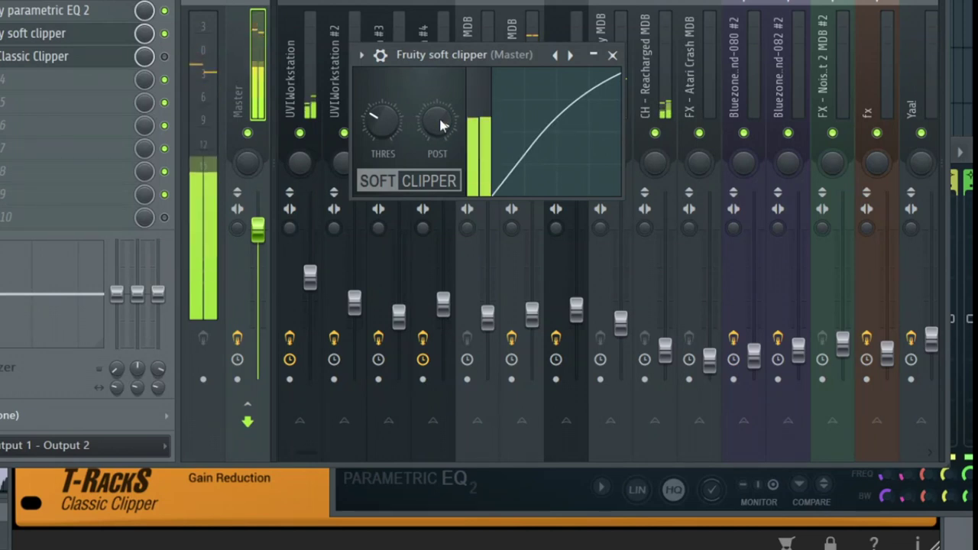
pyautogui.click(127, 66)
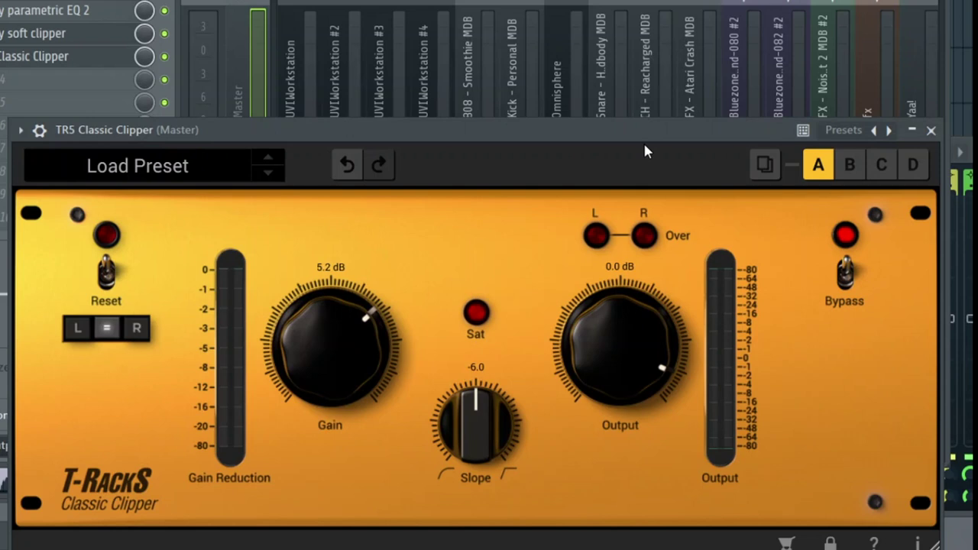
pyautogui.click(673, 11)
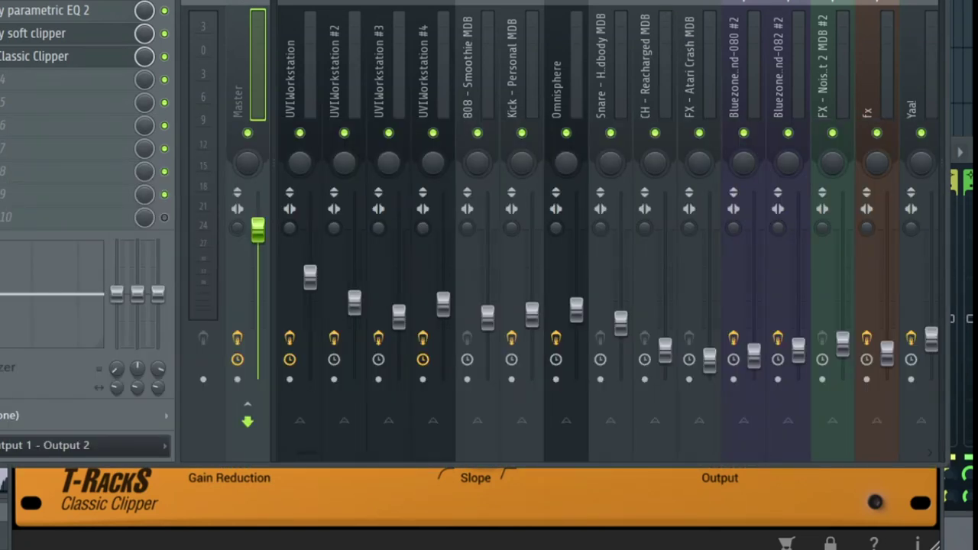
# Step: Examine the Master effect chain of the mixed Rengoku project, viewing Fruity soft clipper and TR5 Classic Clipper, and look across the mixer tracks
pyautogui.click(303, 97)
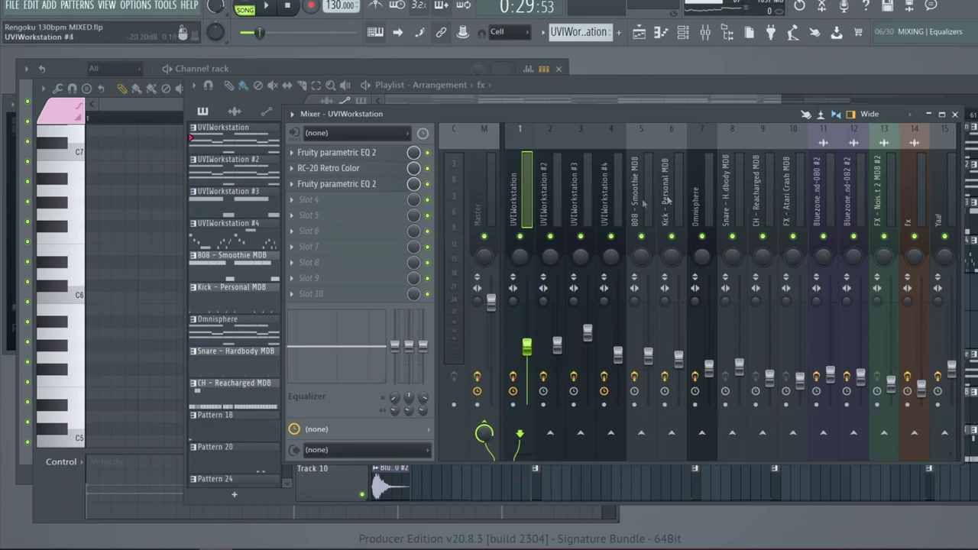
pyautogui.click(483, 191)
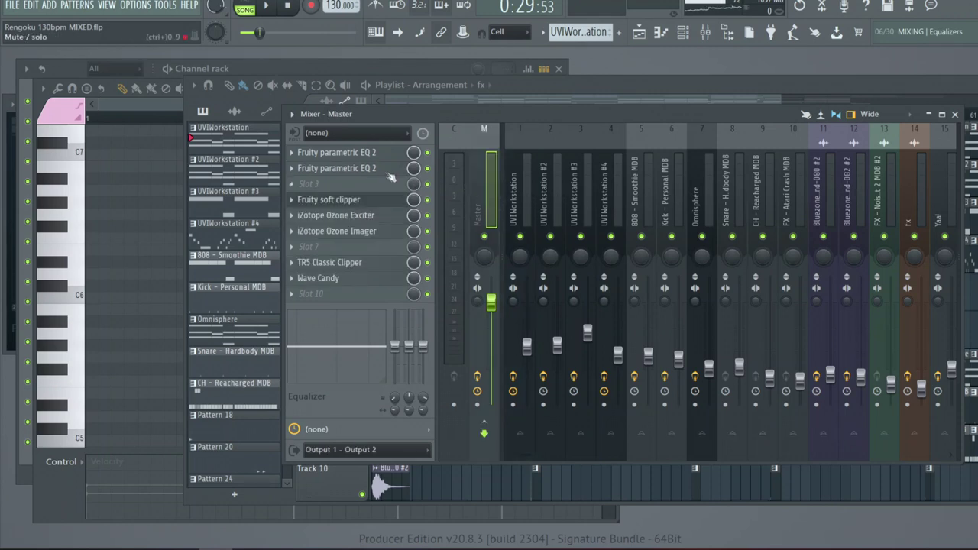
pyautogui.click(344, 199)
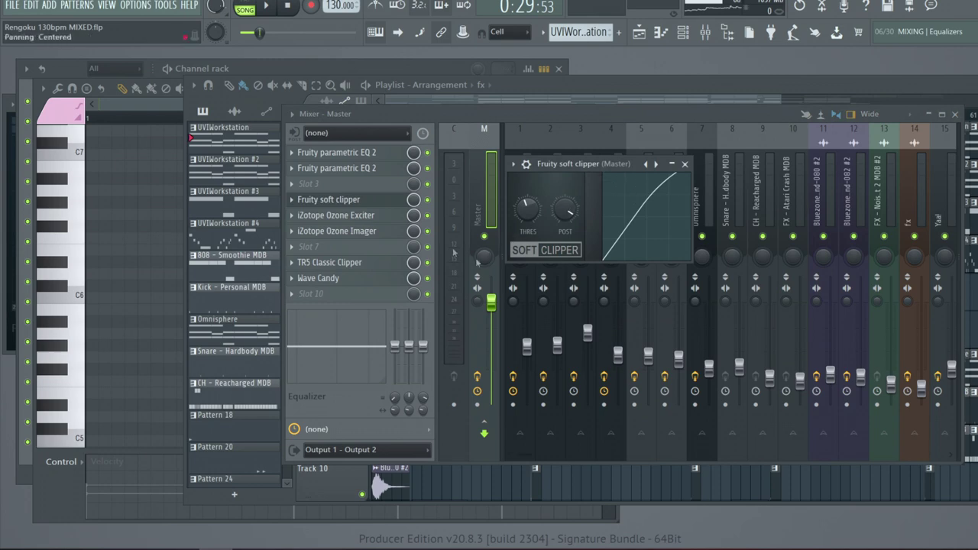
pyautogui.click(357, 262)
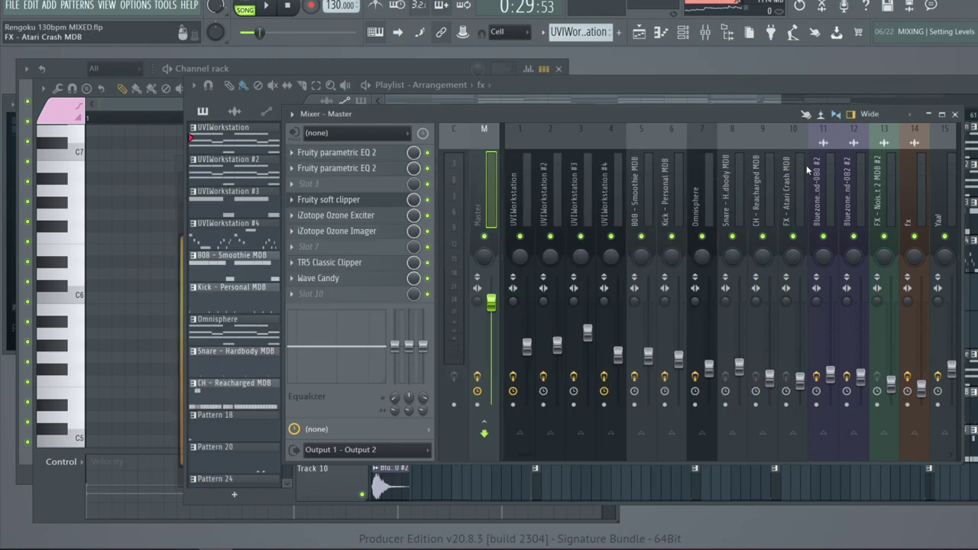
pyautogui.click(806, 164)
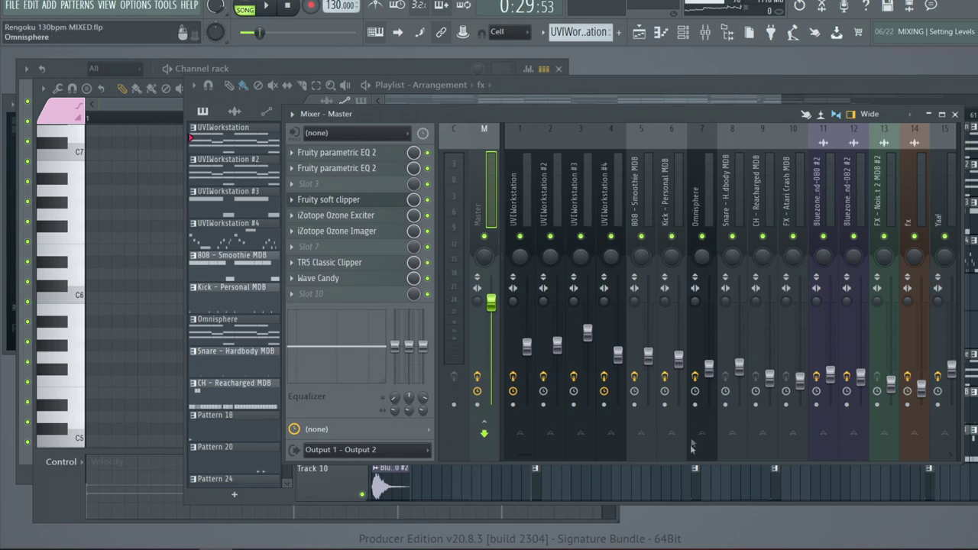
pyautogui.scroll(2, 528, 459)
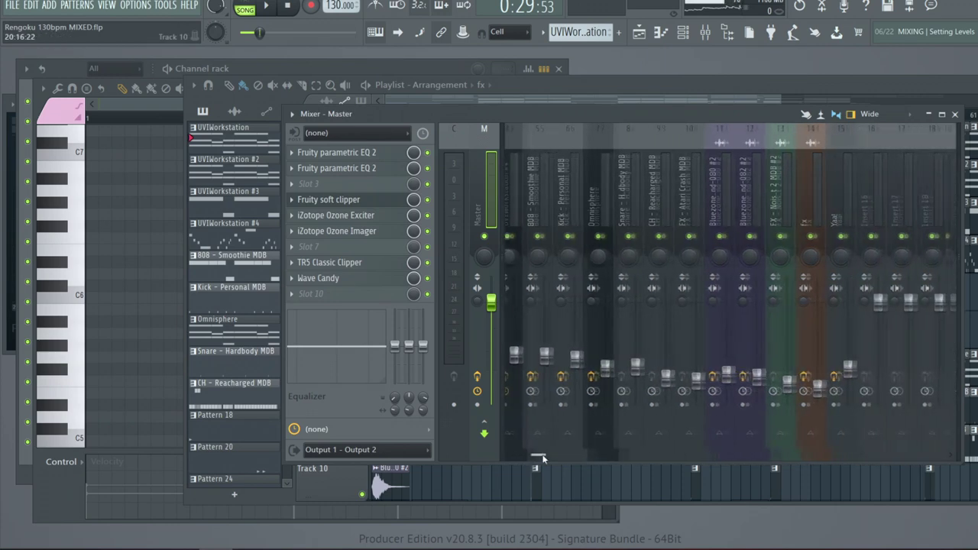
pyautogui.scroll(-1, 510, 459)
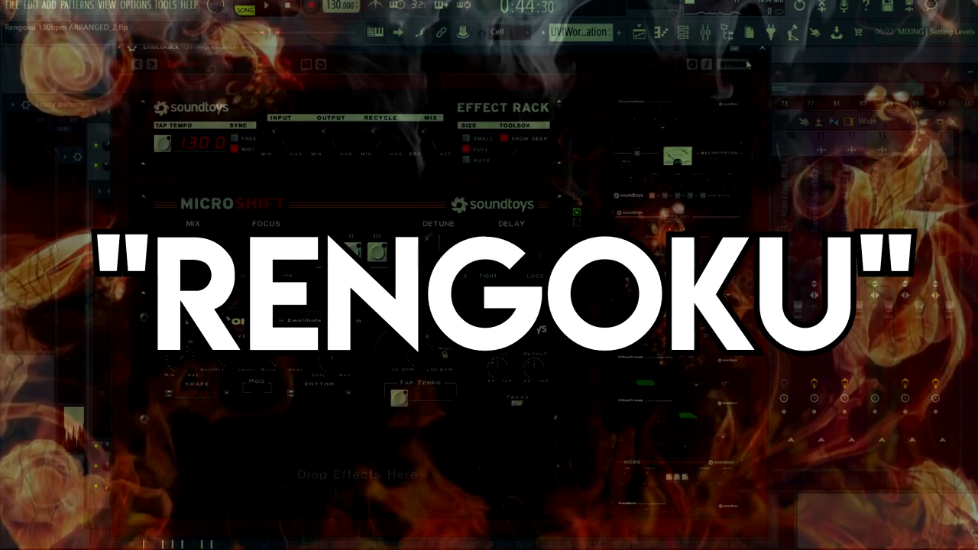
pyautogui.click(762, 47)
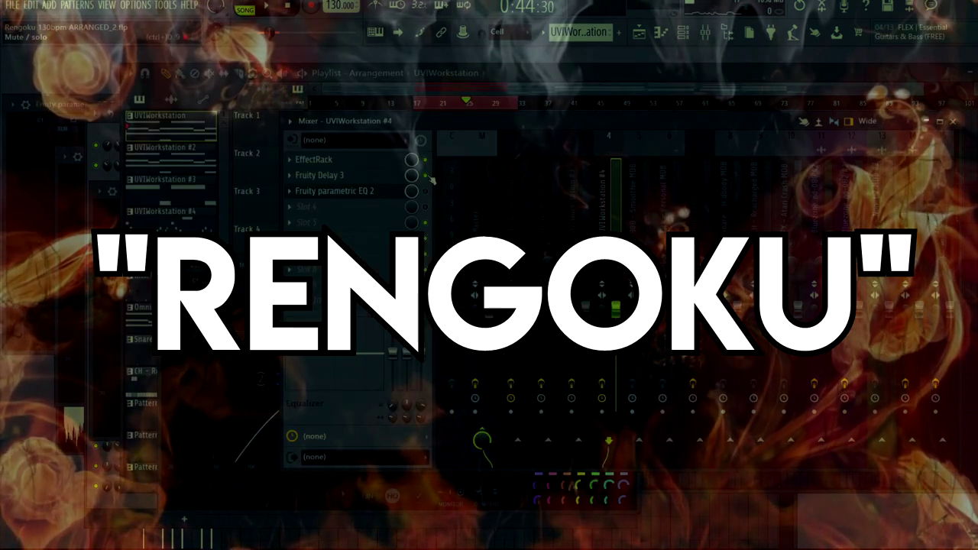